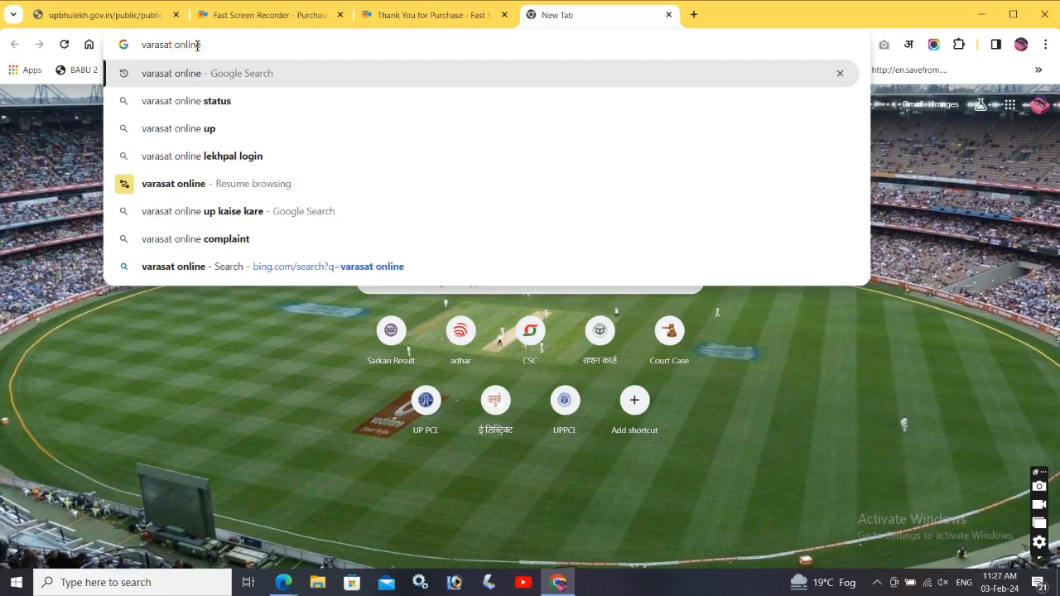
Step: Search Bing for 'varasat online' and open the vaad.up.nic.in RCCMS result
click(191, 73)
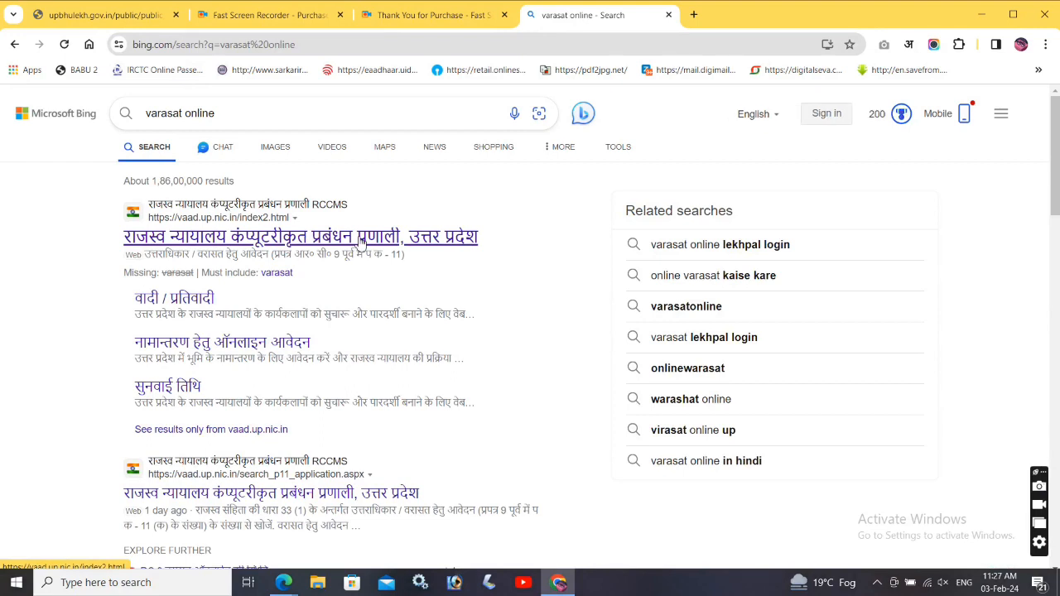
click(360, 240)
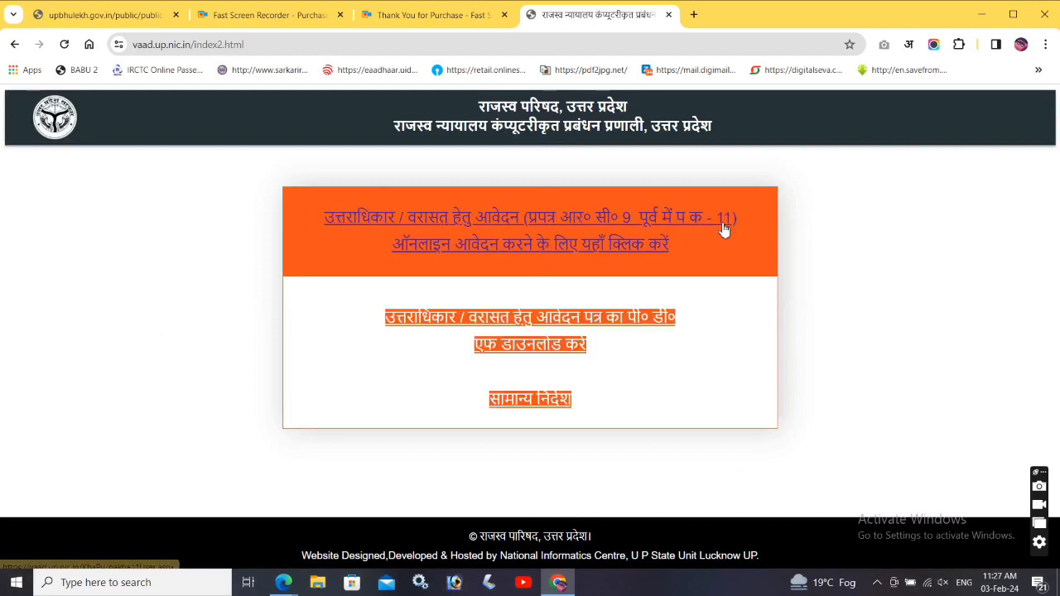
Step: Open the online inheritance login, enter the mobile number, request an OTP, and fill in the captcha code
click(563, 247)
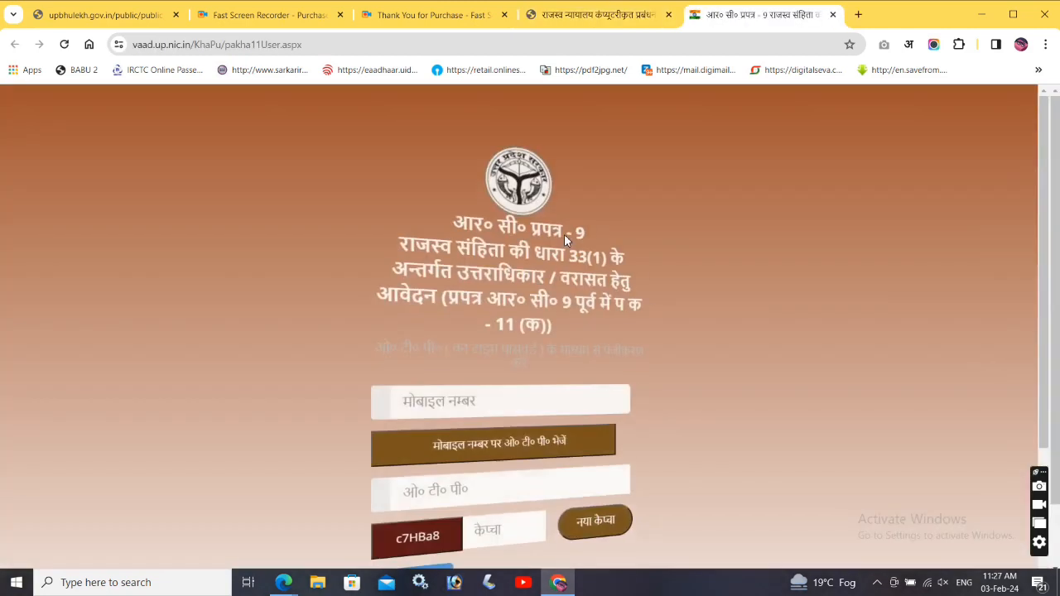
scroll(490, 279, down, 1)
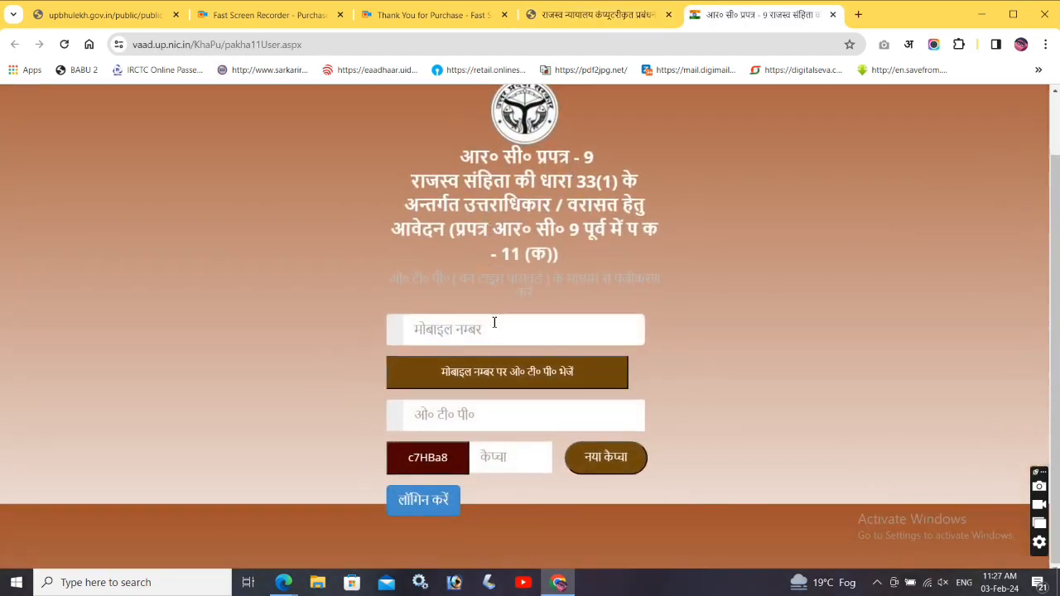
click(495, 323)
text(852•••)
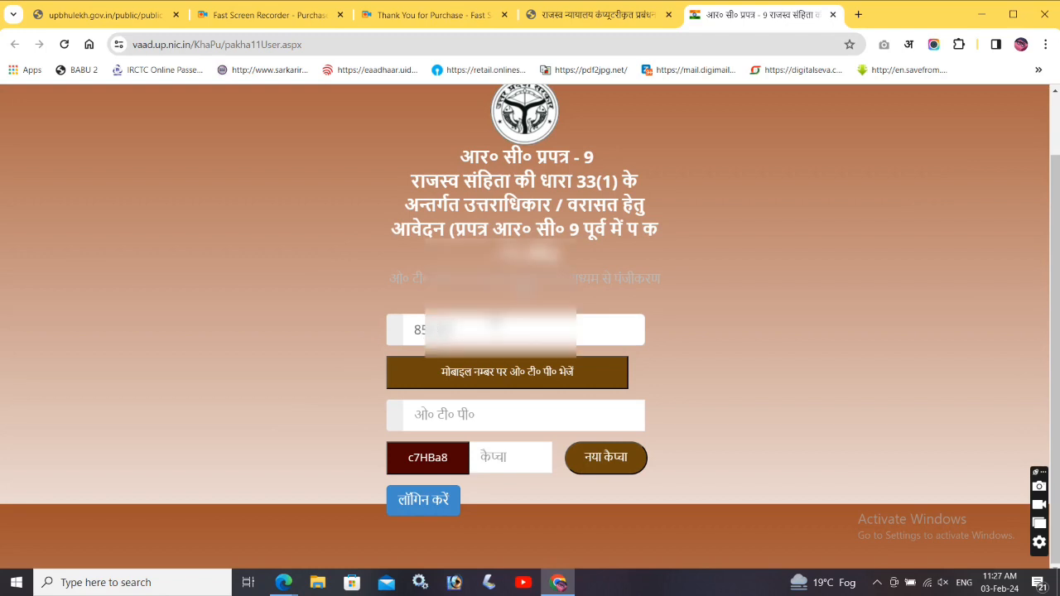
text(••)
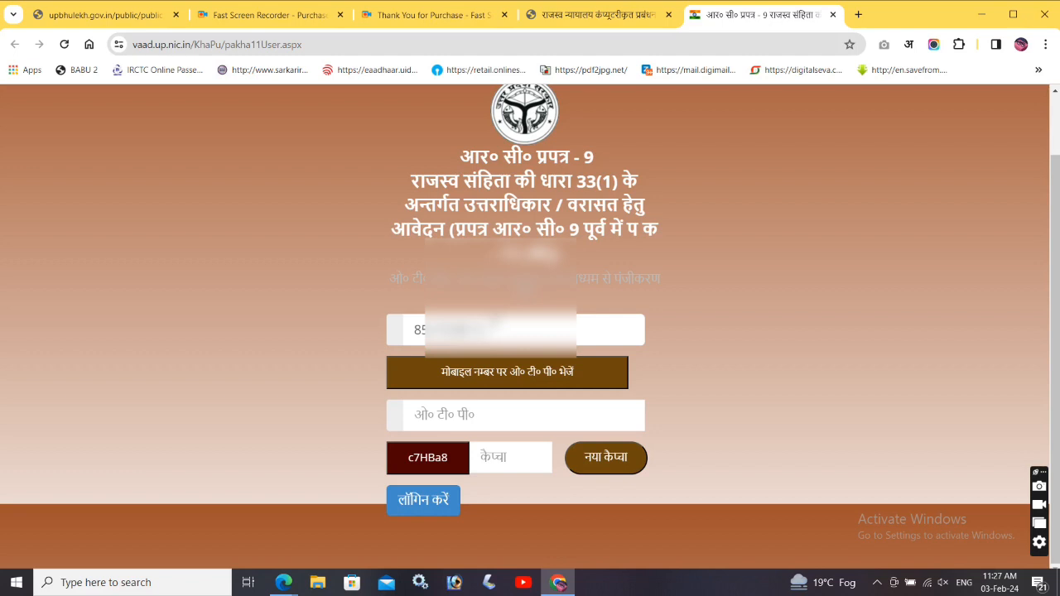
click(512, 375)
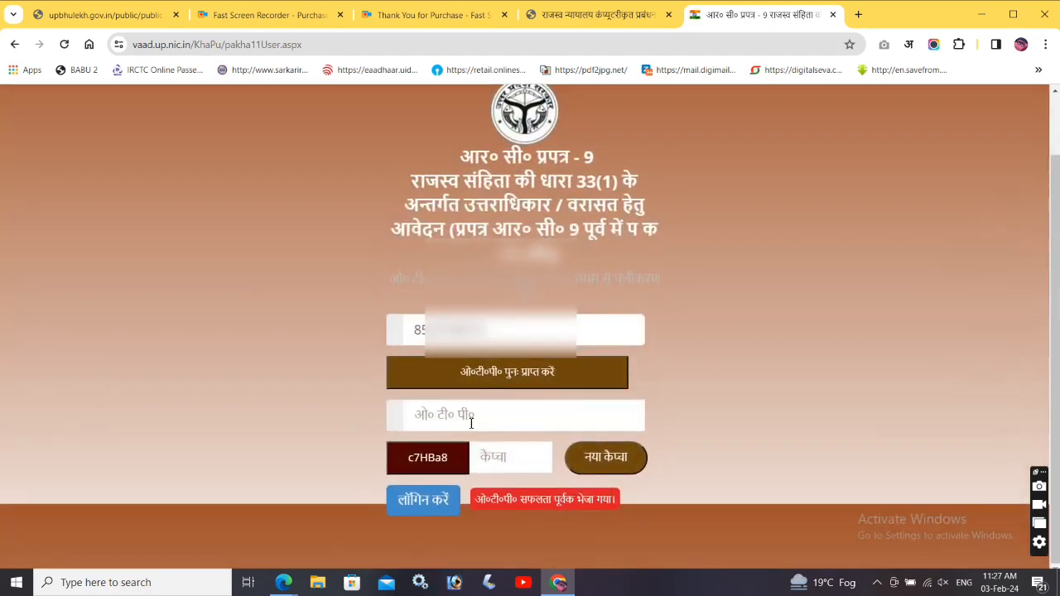
click(494, 457)
text(c7HBa8)
Step: Enter the received OTP, correcting the mistyped digits, and log in to the dashboard
click(506, 411)
mouse_move(553, 586)
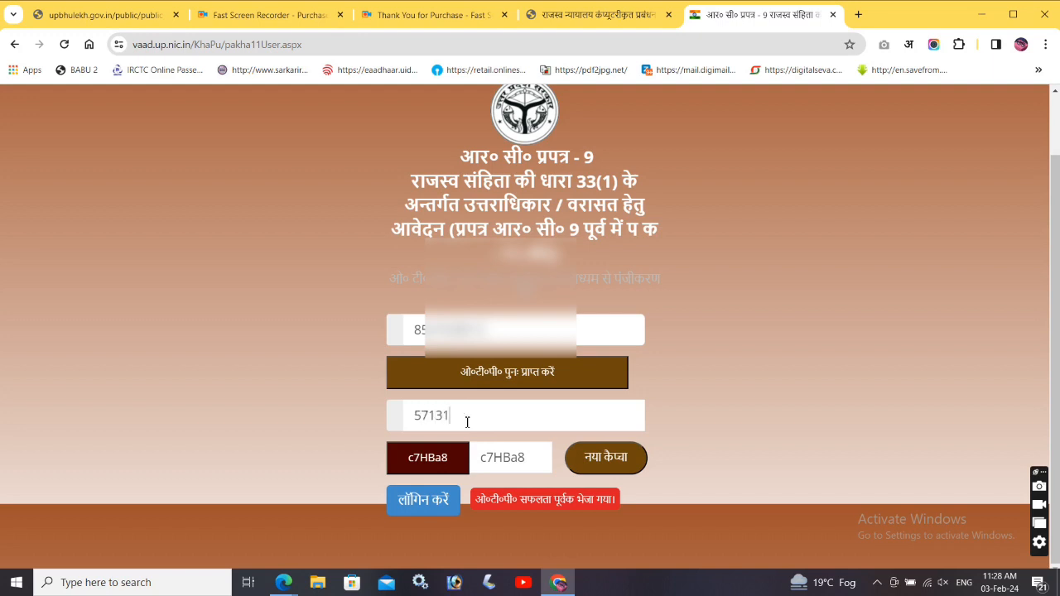
click(441, 506)
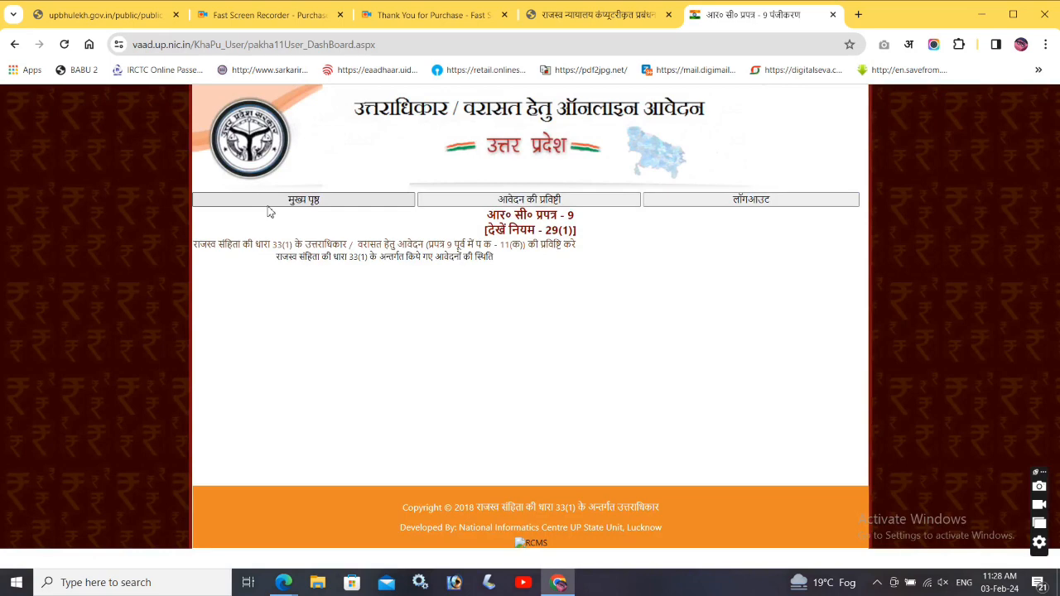
Step: Start a new 'आवेदन की प्रविष्टि' entry and enable Hindi transliteration typing for the applicant name
click(556, 204)
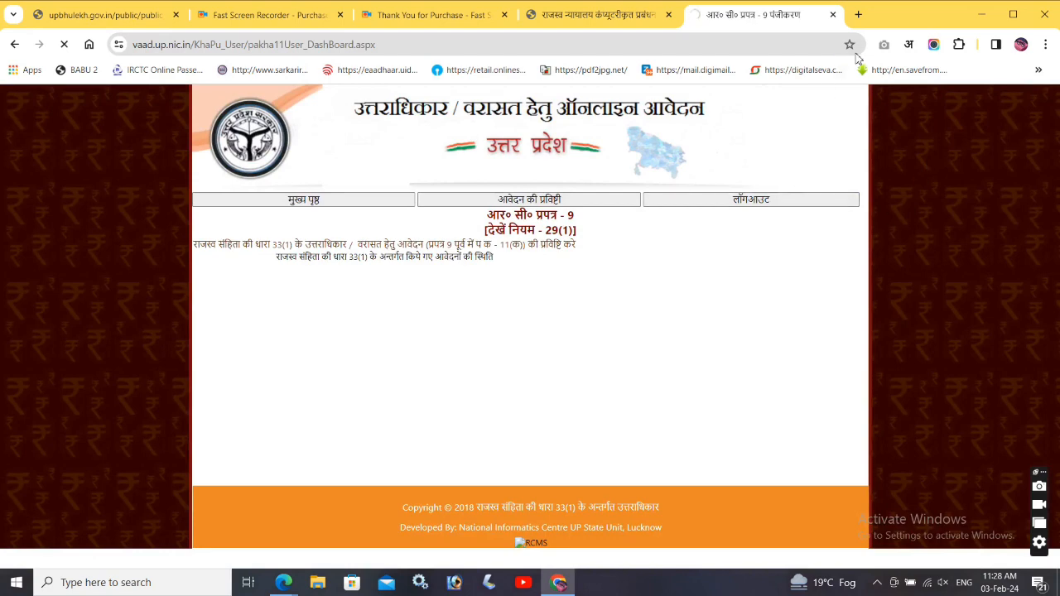
click(914, 47)
click(803, 72)
click(464, 330)
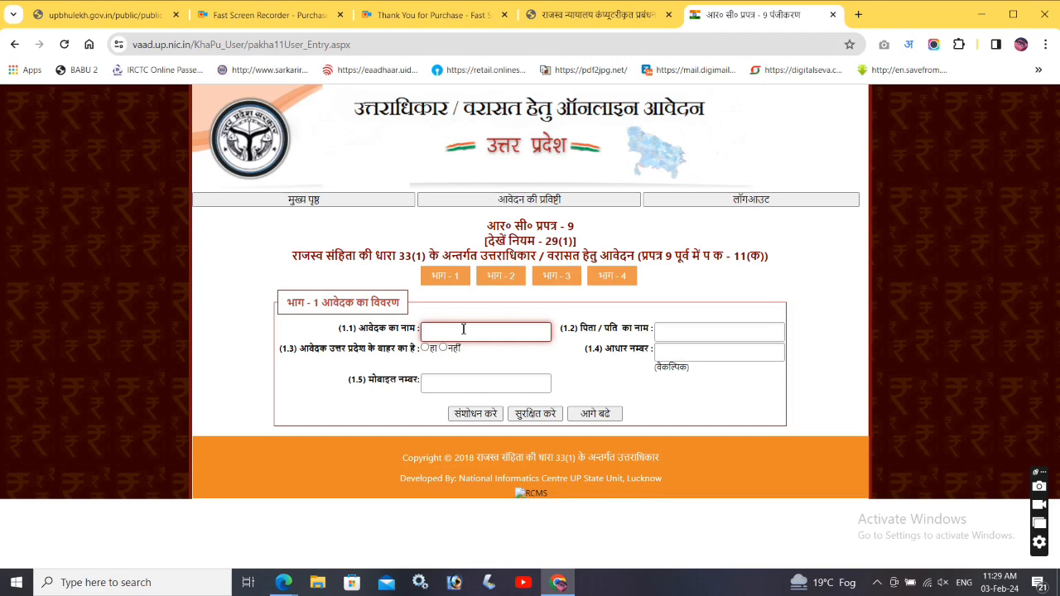
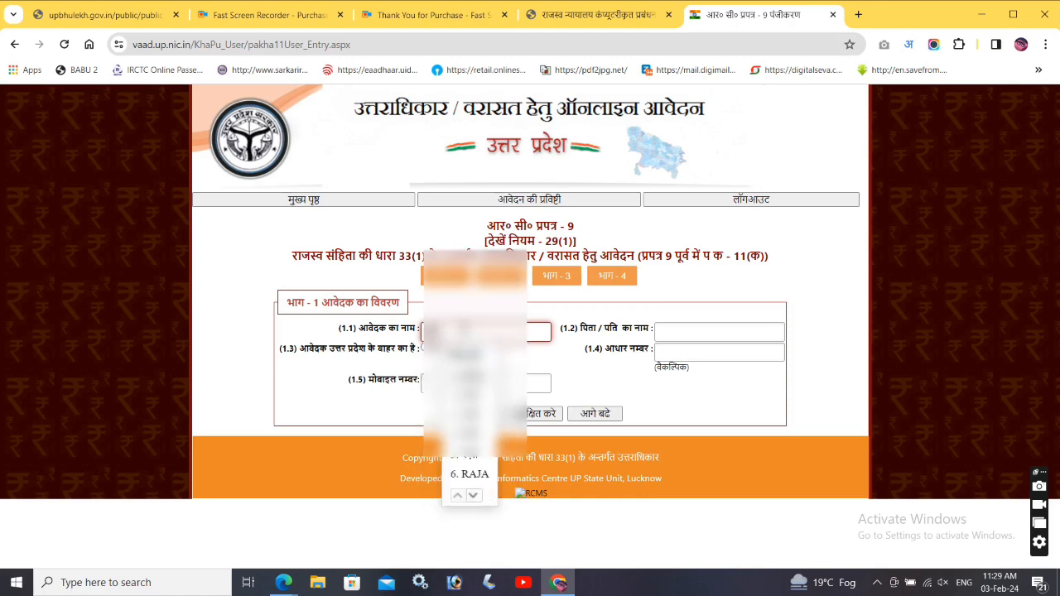
Step: Enter the applicant's name and father's name in Hindi, and mark the outside-UP residence option
key(space)
click(695, 335)
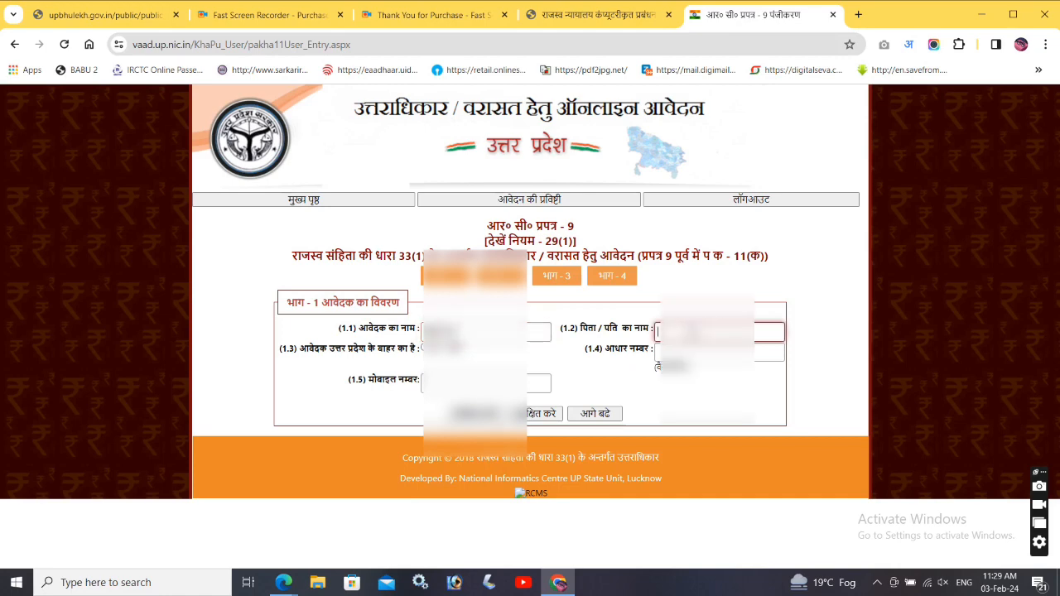
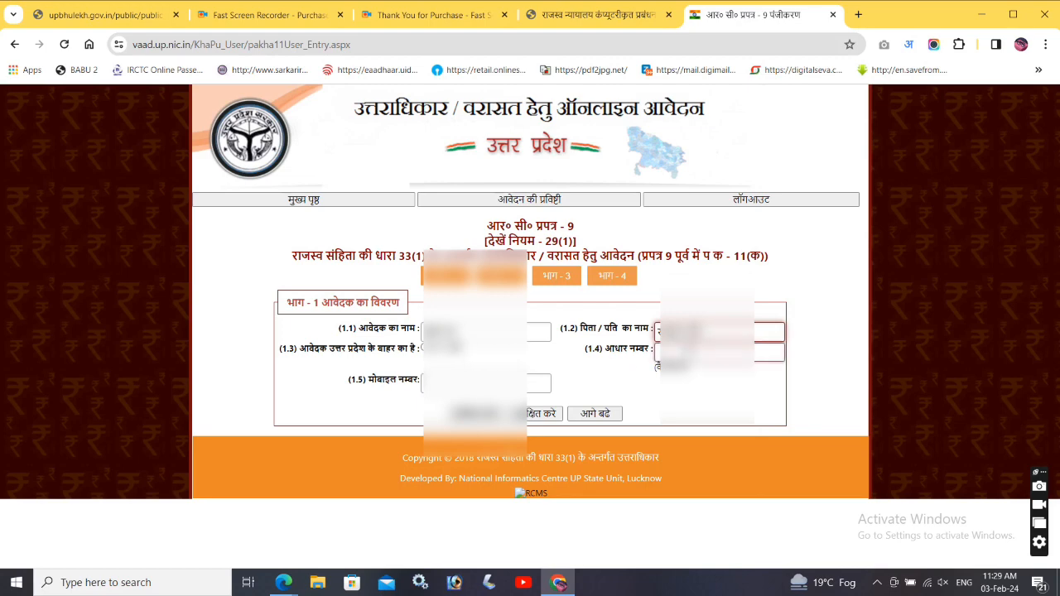
drag(306, 349, 447, 354)
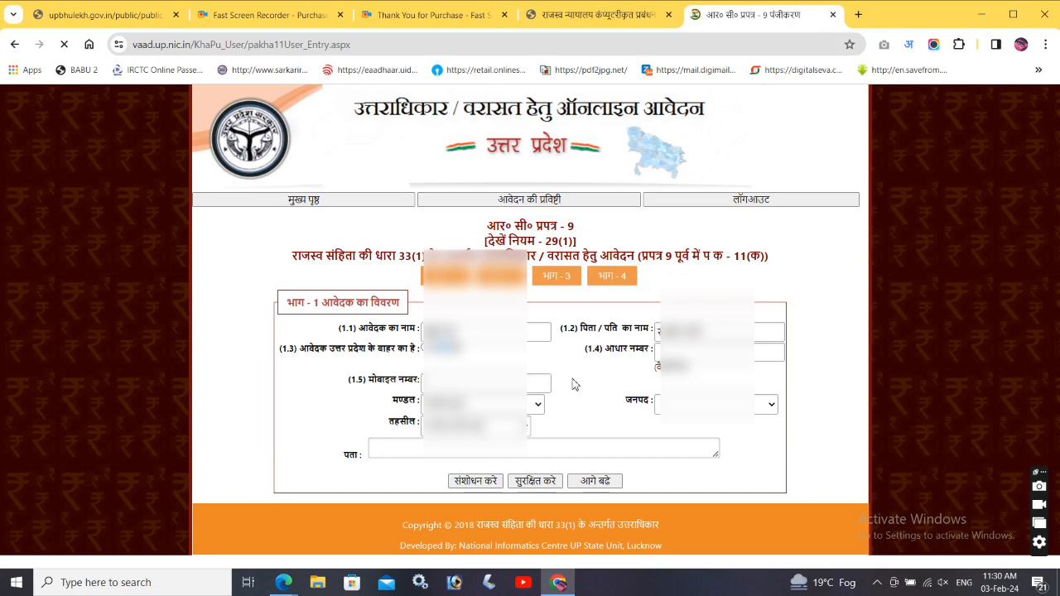
Step: Enter the applicant's mobile number with Hindi input off, then turn Hindi back on
click(455, 384)
click(909, 44)
click(816, 76)
click(472, 381)
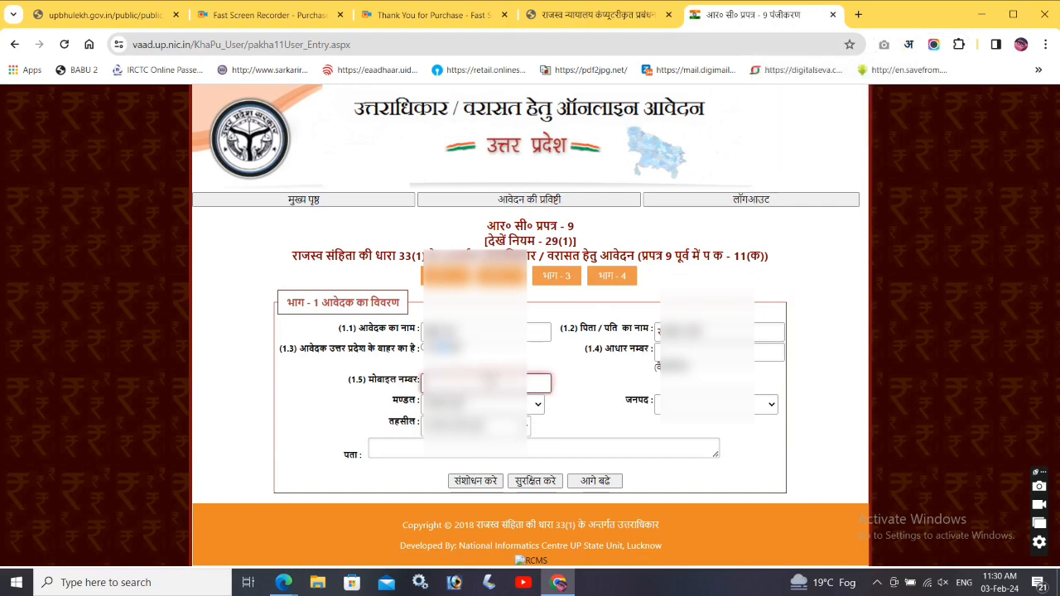
text(**********)
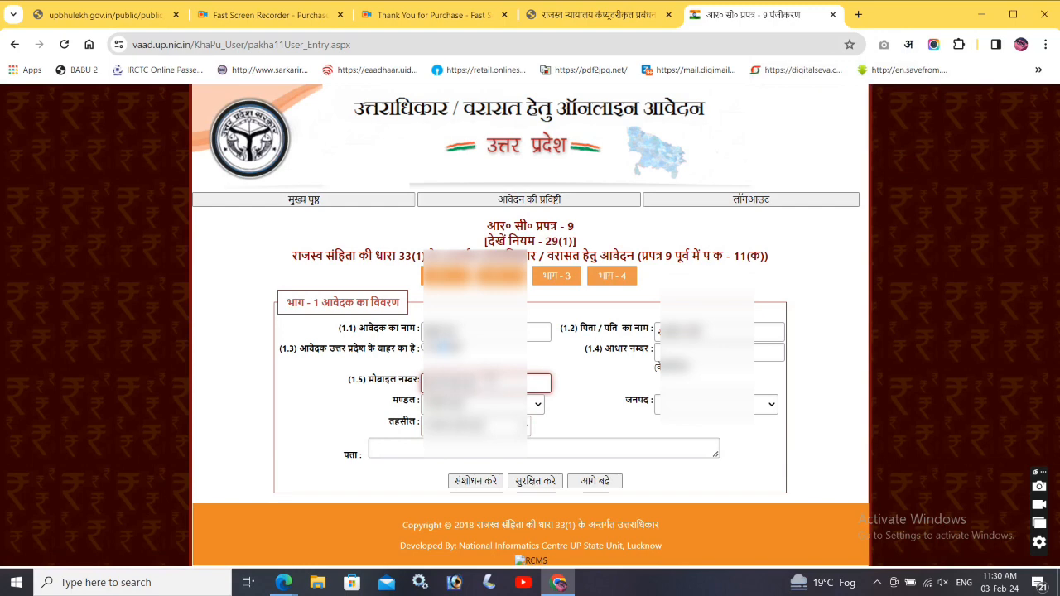
click(908, 46)
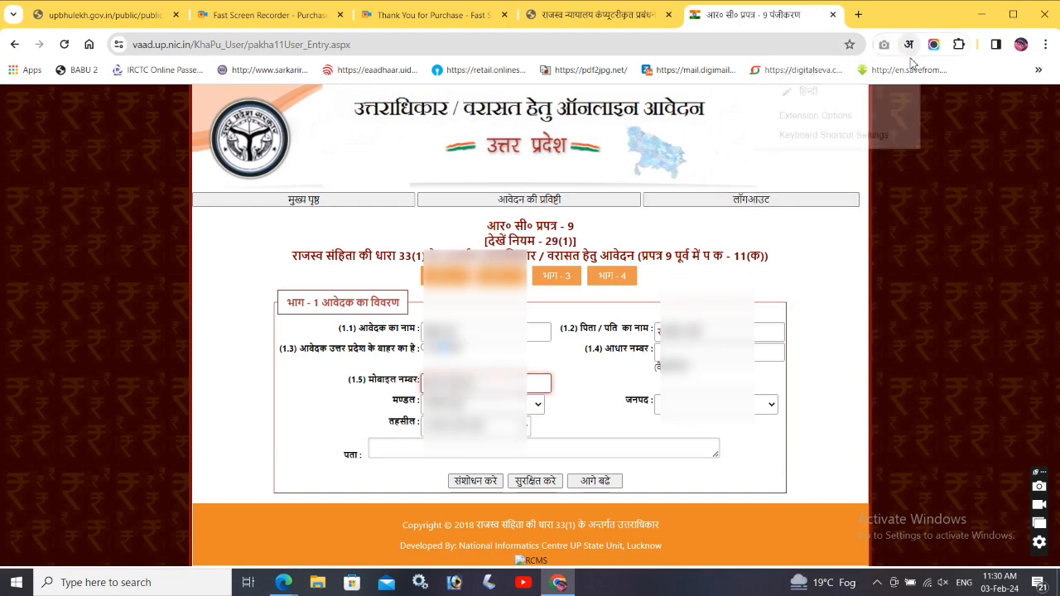
click(876, 71)
Step: Choose the division, district सुल्तानपुर and tehsil लम्भुआ
click(483, 405)
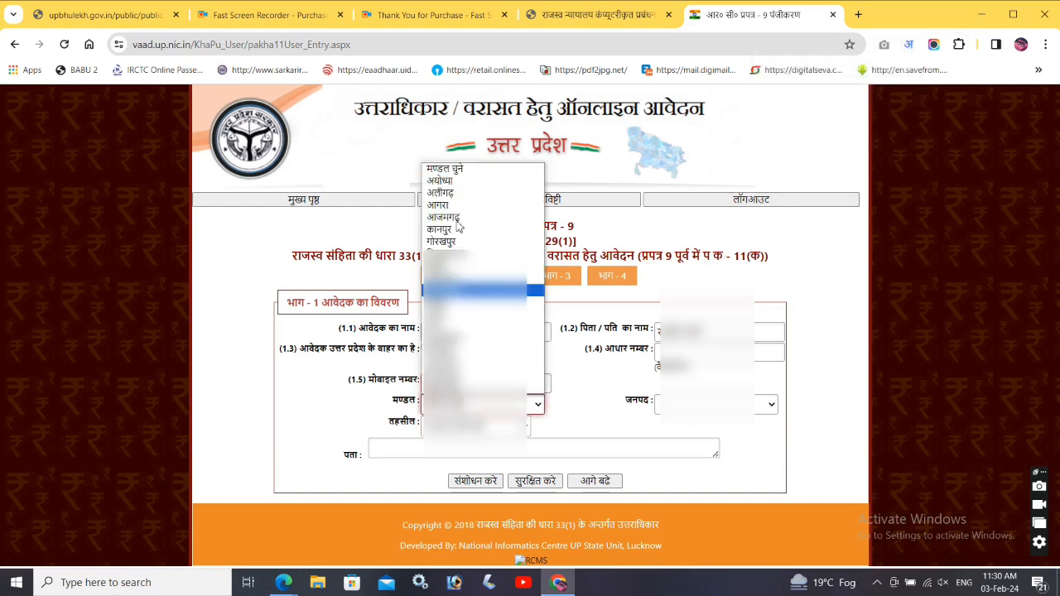
click(457, 182)
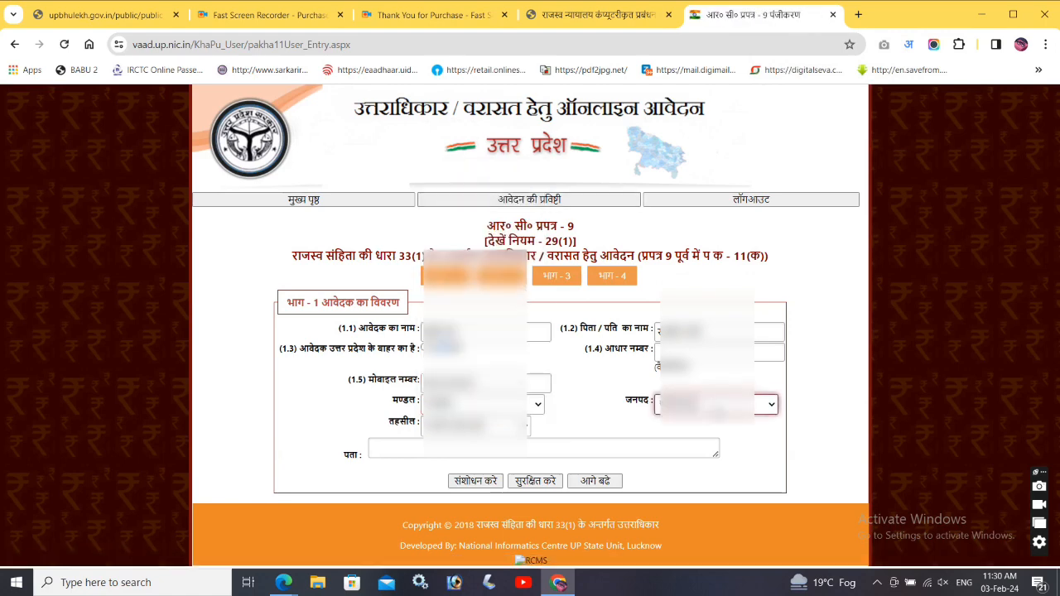
click(758, 404)
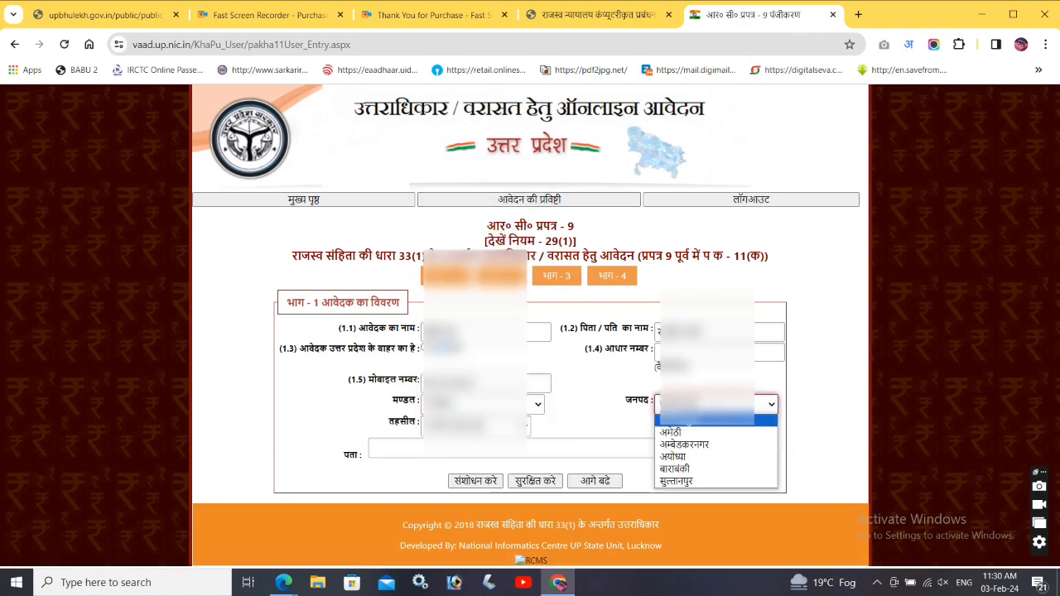
click(702, 481)
click(476, 425)
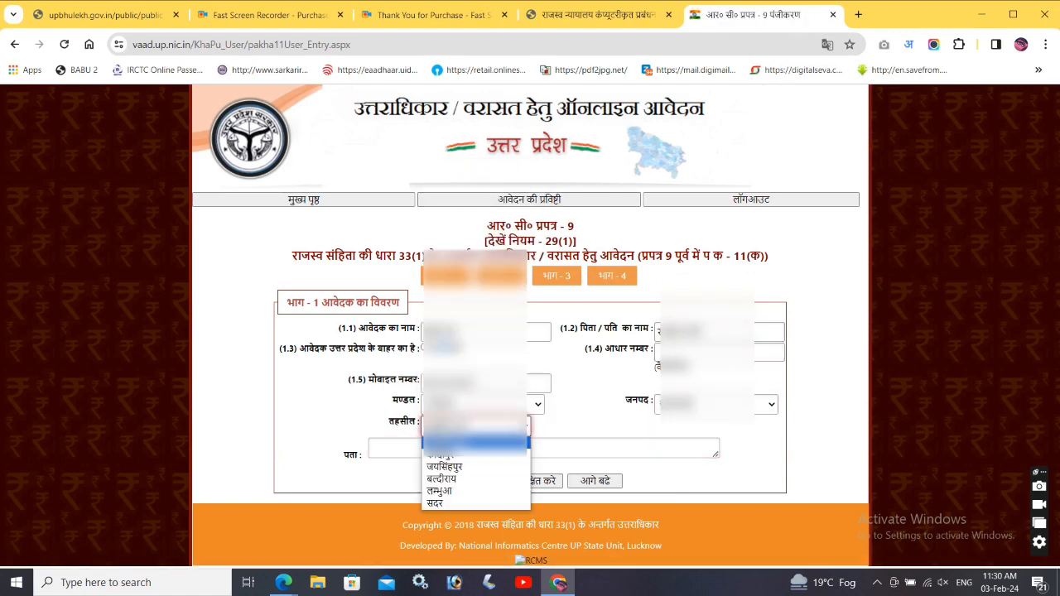
click(453, 492)
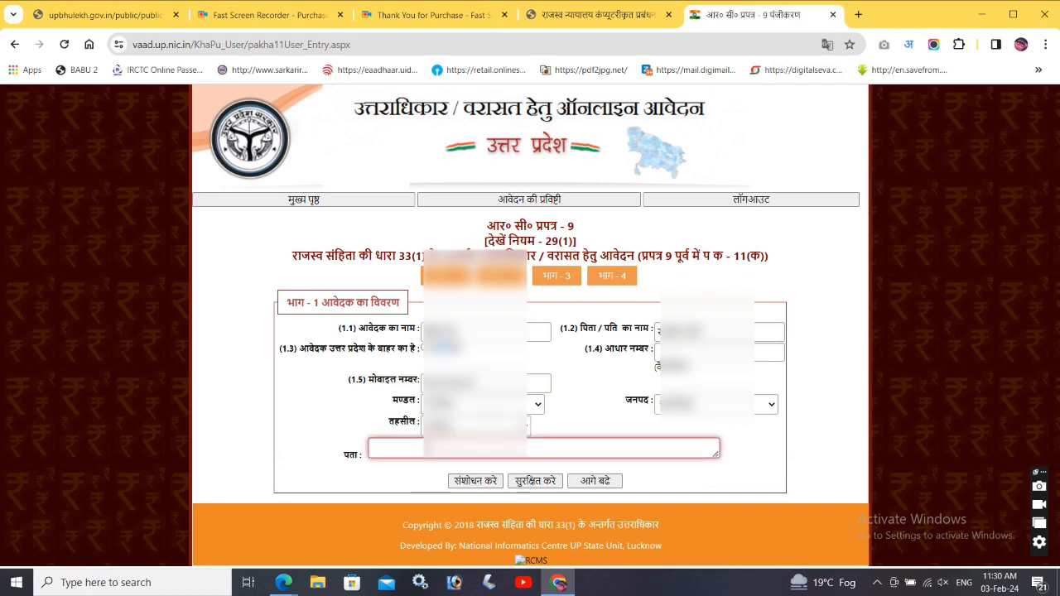
Step: Type the village part of the applicant's address in Hindi, picking the suggested spellings
text(ग्रामBADH)
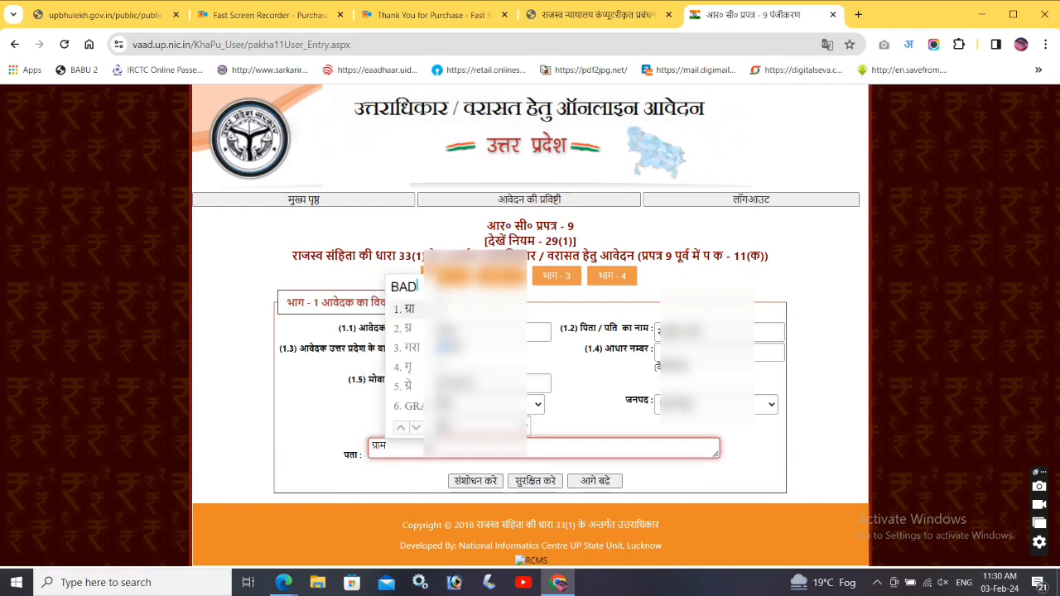
text(u)
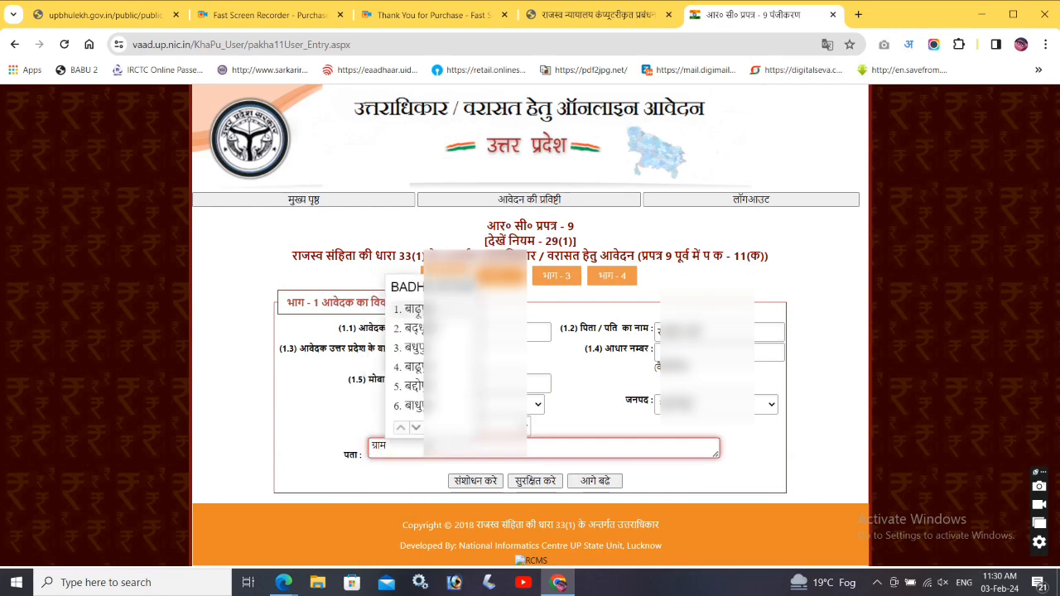
key(BackSpace)
text(u)
key(BackSpace)
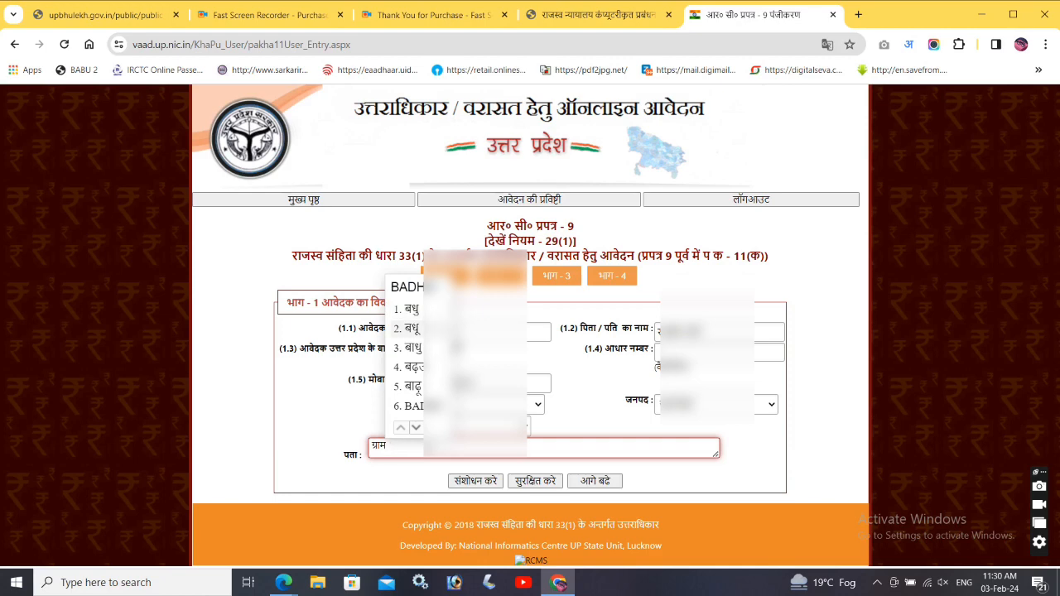
text(u )
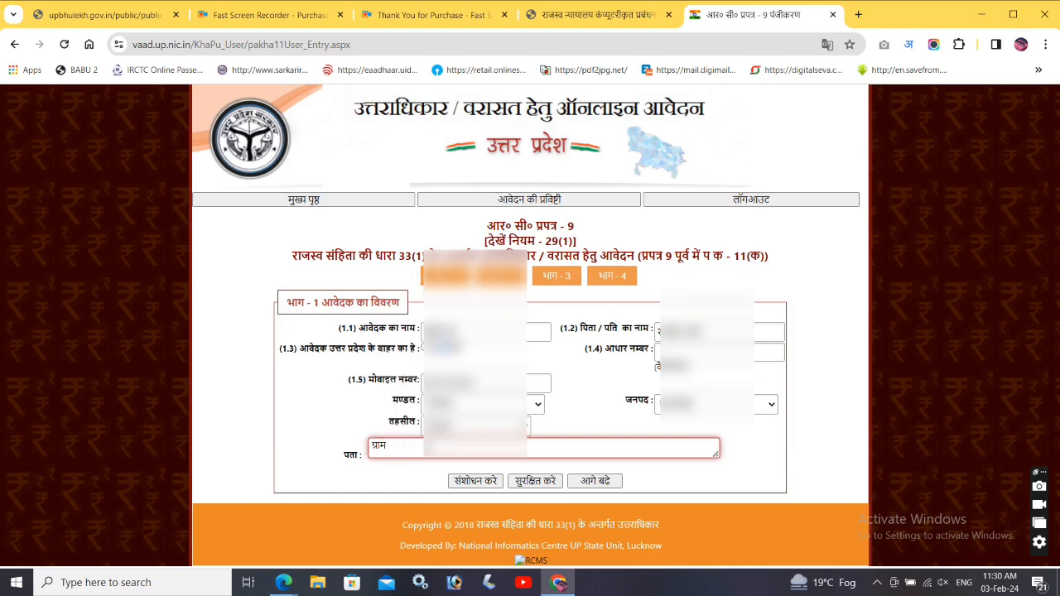
text(badhu)
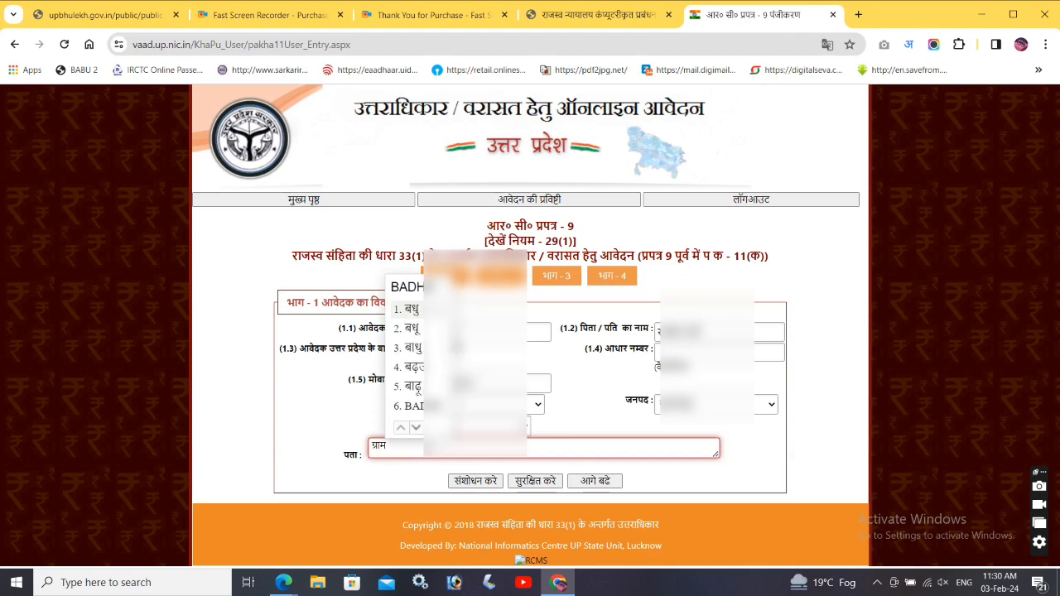
key(Down)
key(space)
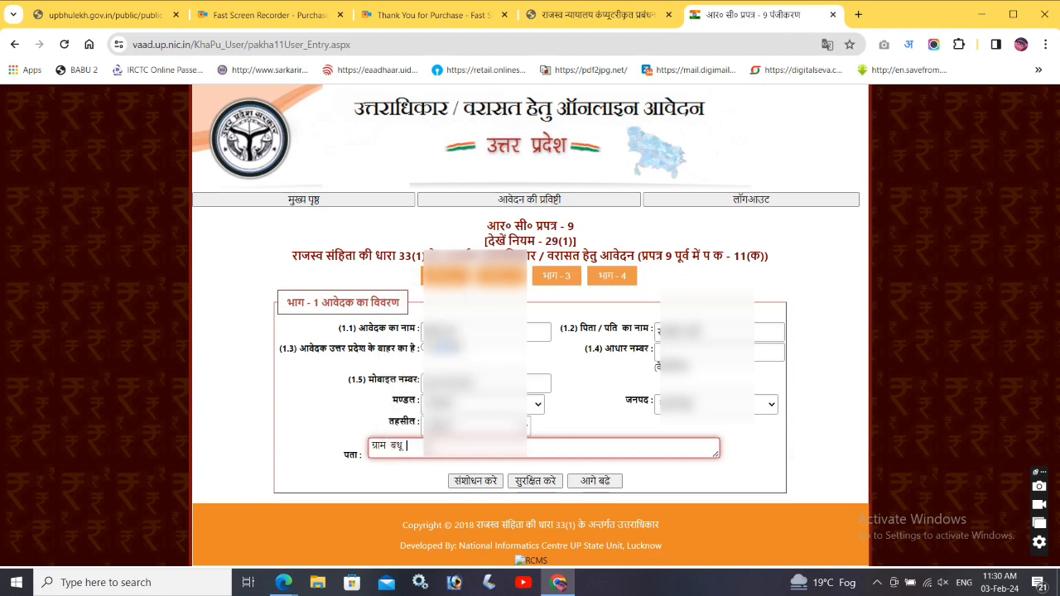
text(pur )
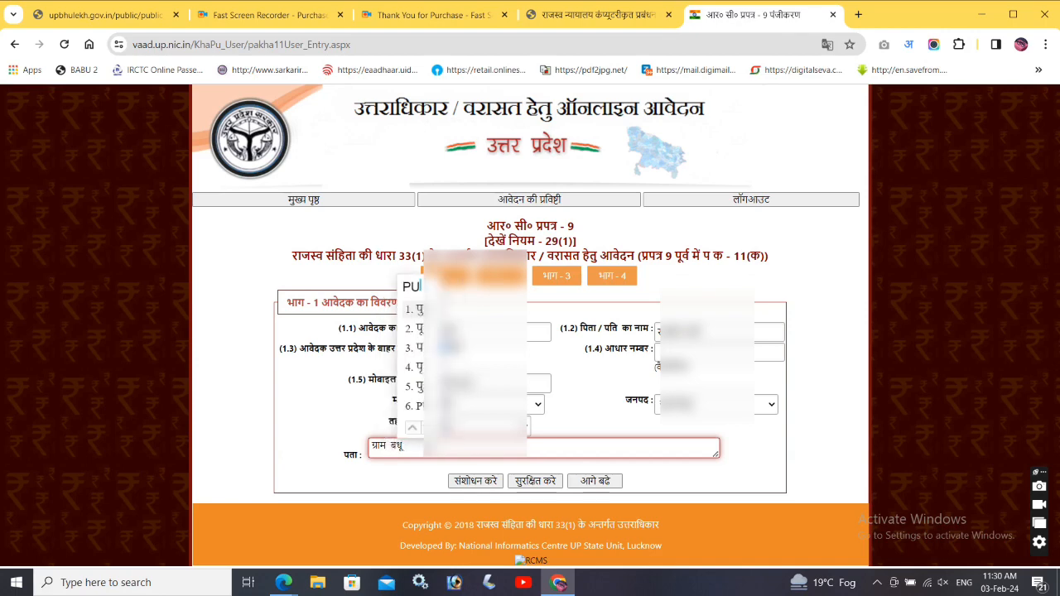
text(porampur)
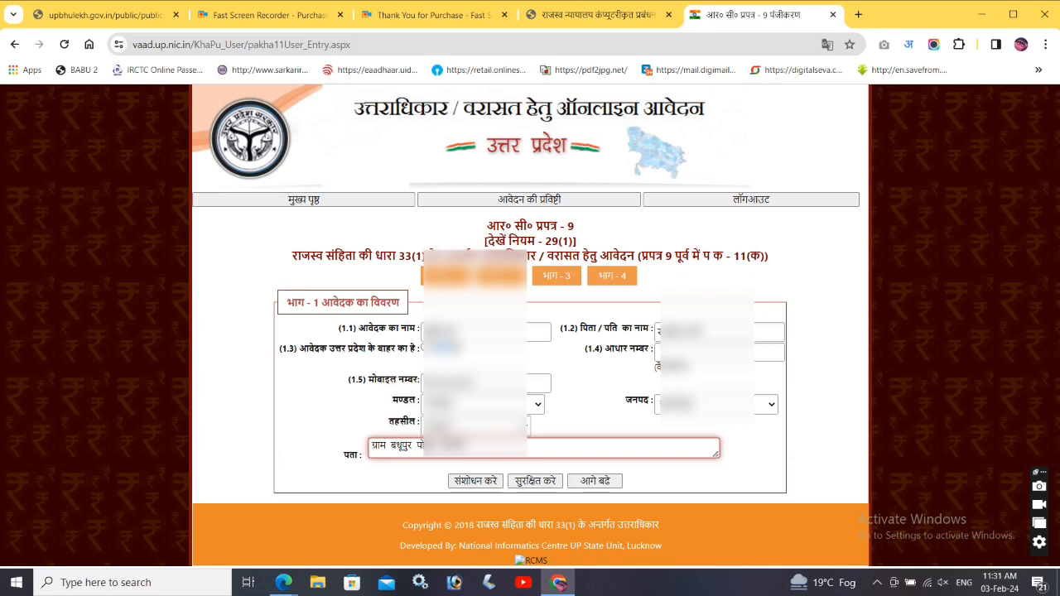
text( jaunpur CHANDA)
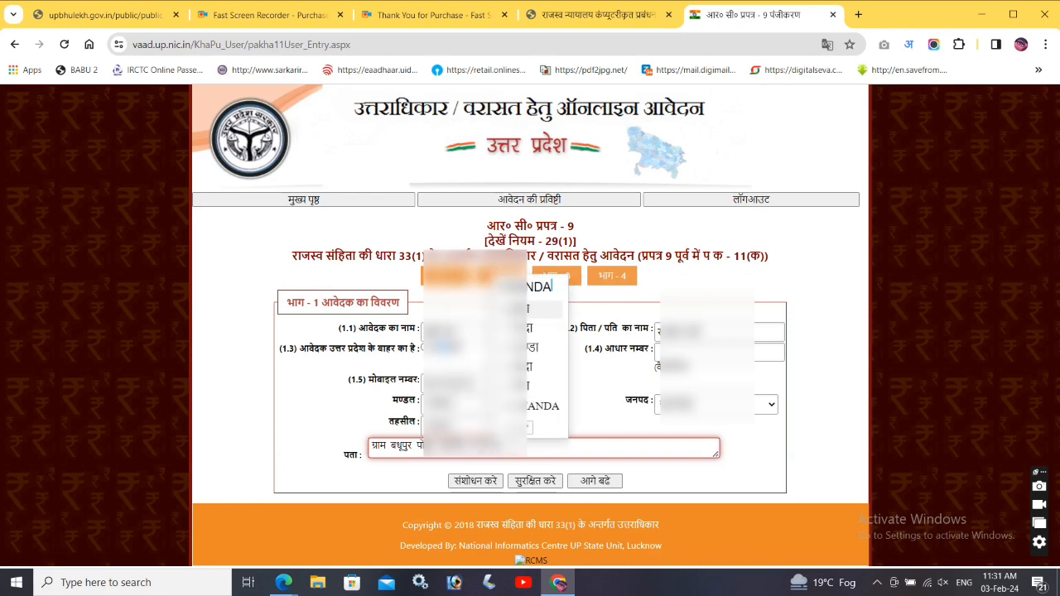
key(Down)
key(Down)
key(Down)
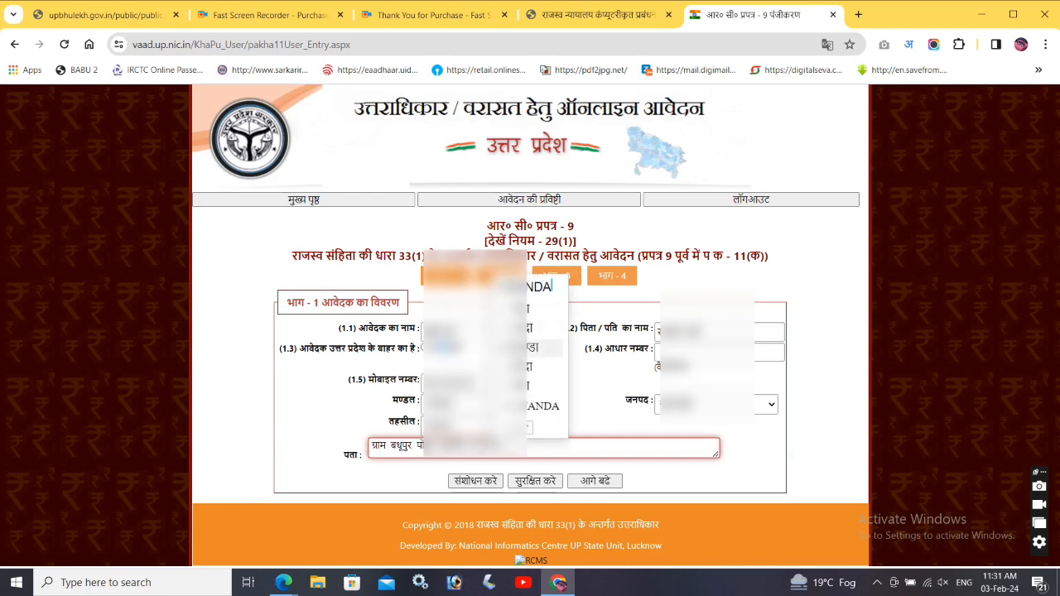
key(space)
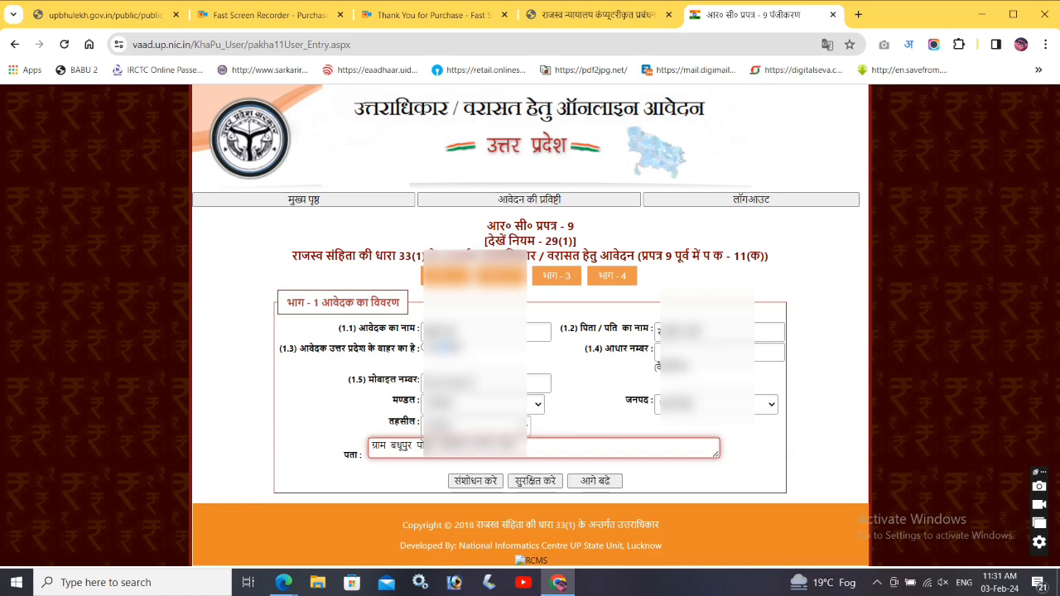
Step: Complete the address with जनपद and the district name, then save Part 1
text(JA)
text(NPAD)
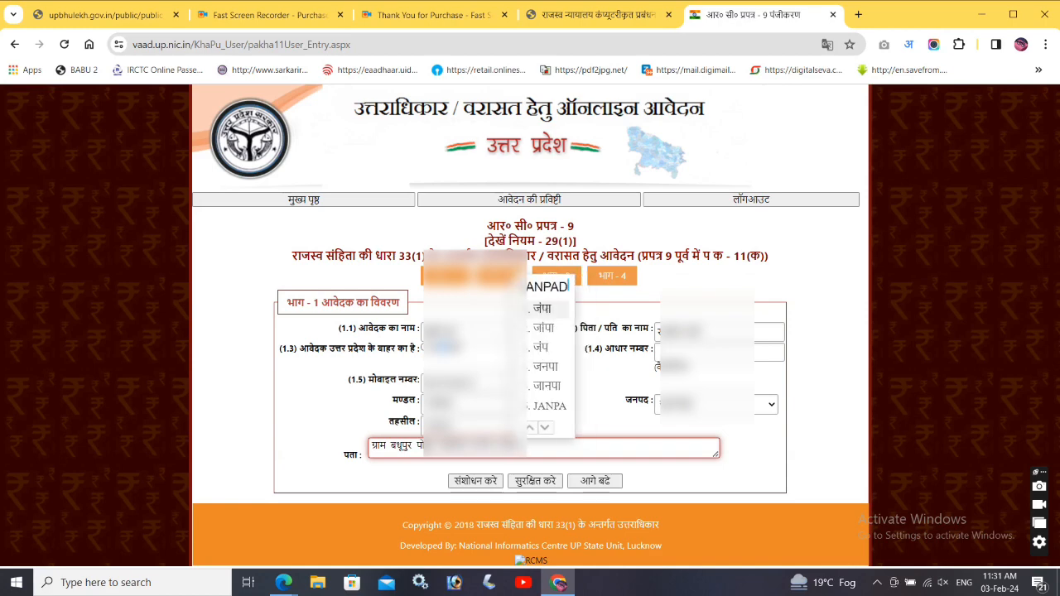
key(space)
text(SULTANP)
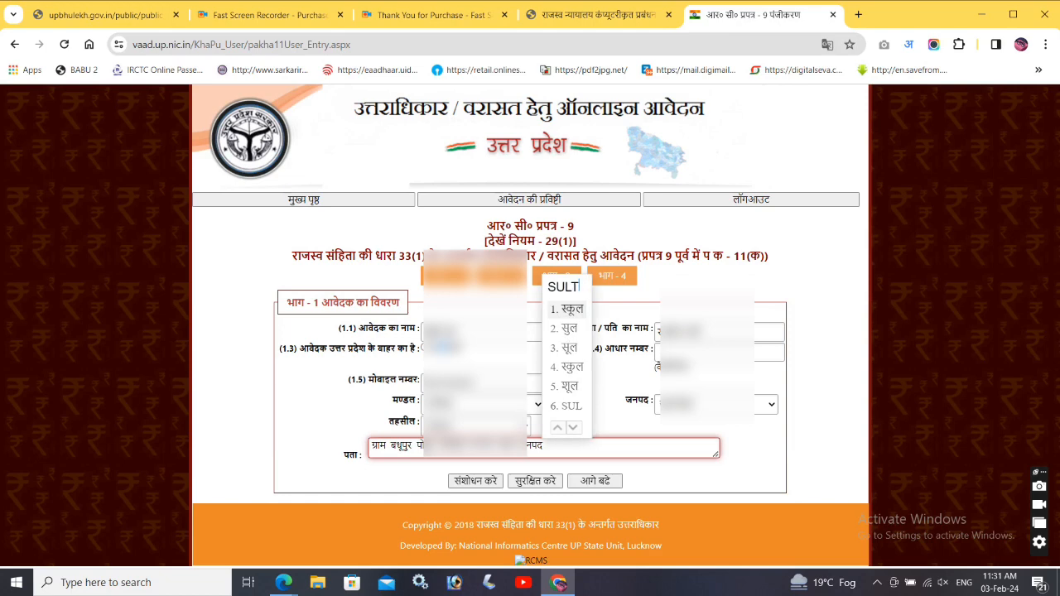
text(UR)
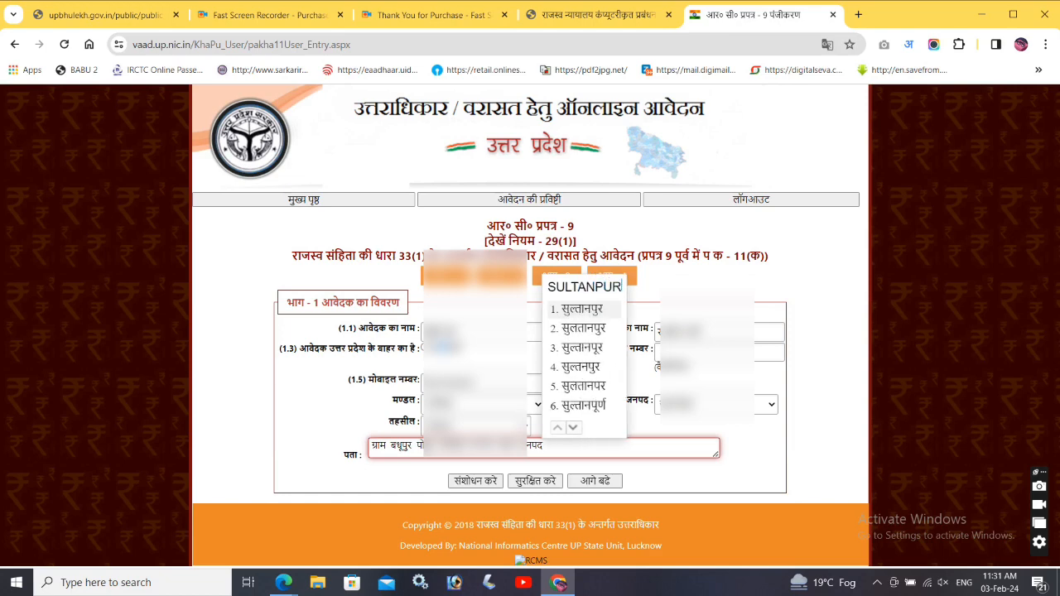
key(space)
key(ctrl+a)
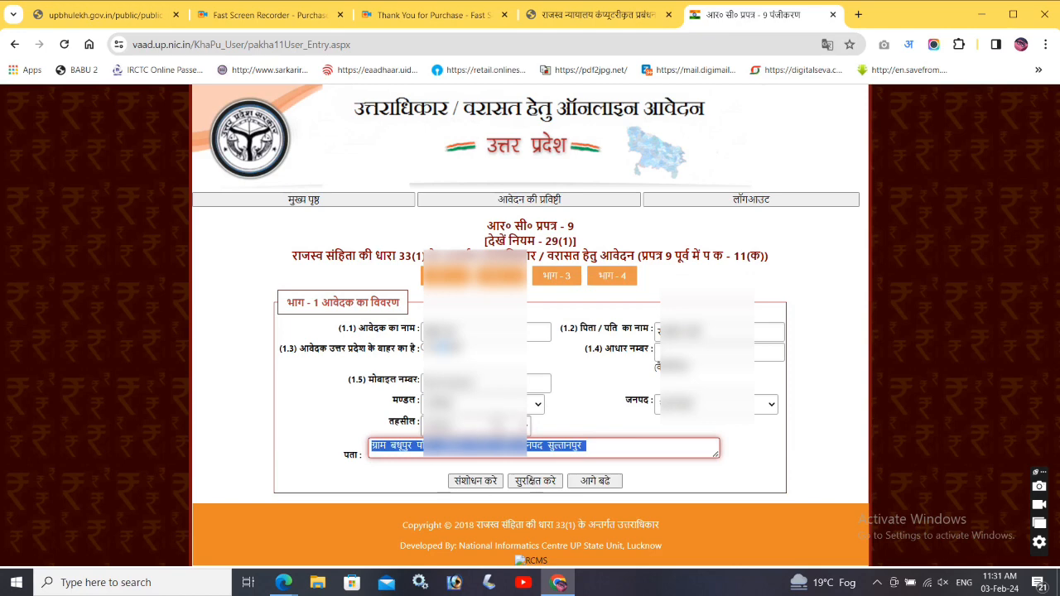
click(625, 403)
click(539, 485)
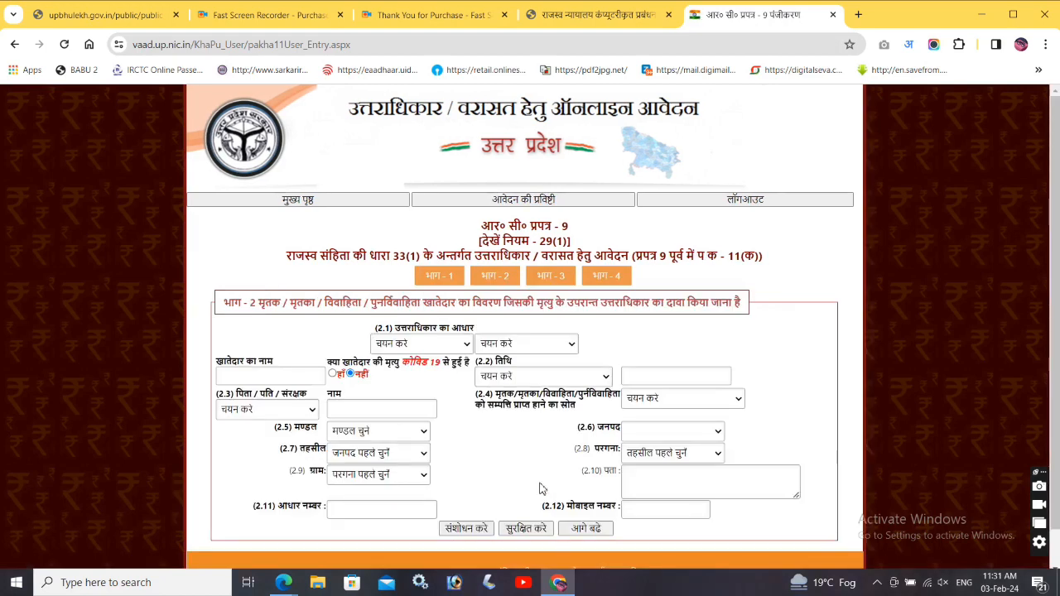
Step: In section 2.1, select पुरुष खातेदार and खातेदार की मृत्यु as the succession basis
click(408, 345)
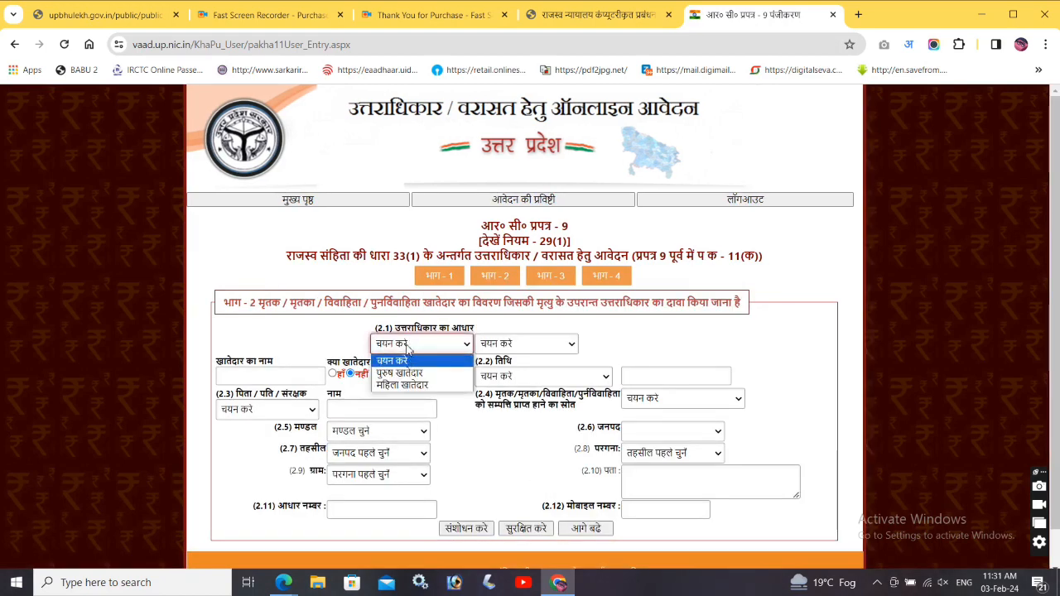
click(408, 342)
drag(243, 303, 678, 303)
scroll(675, 300, down, 1)
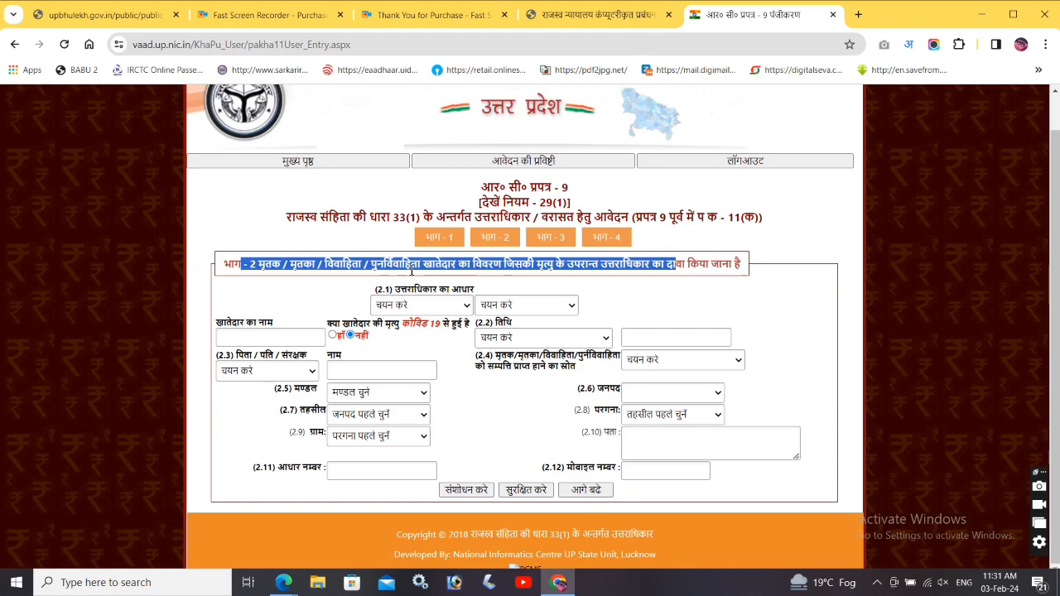
click(421, 305)
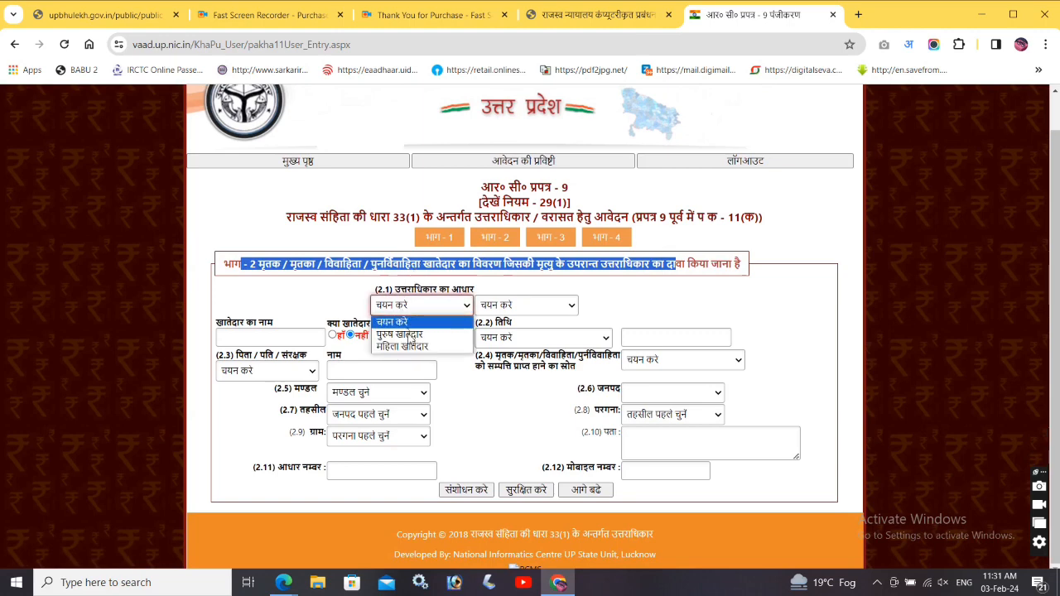
click(410, 332)
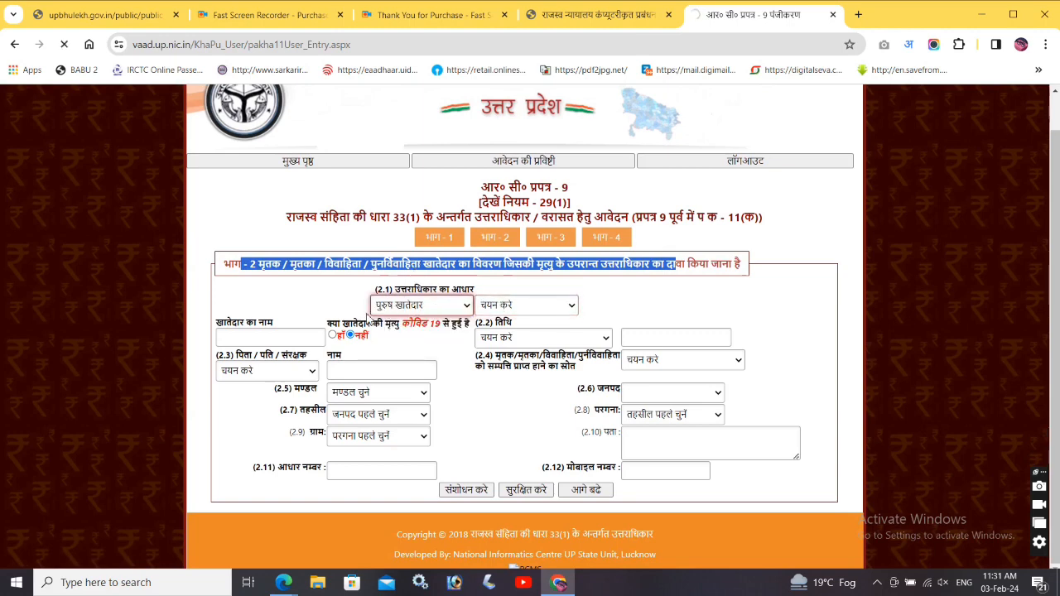
click(509, 306)
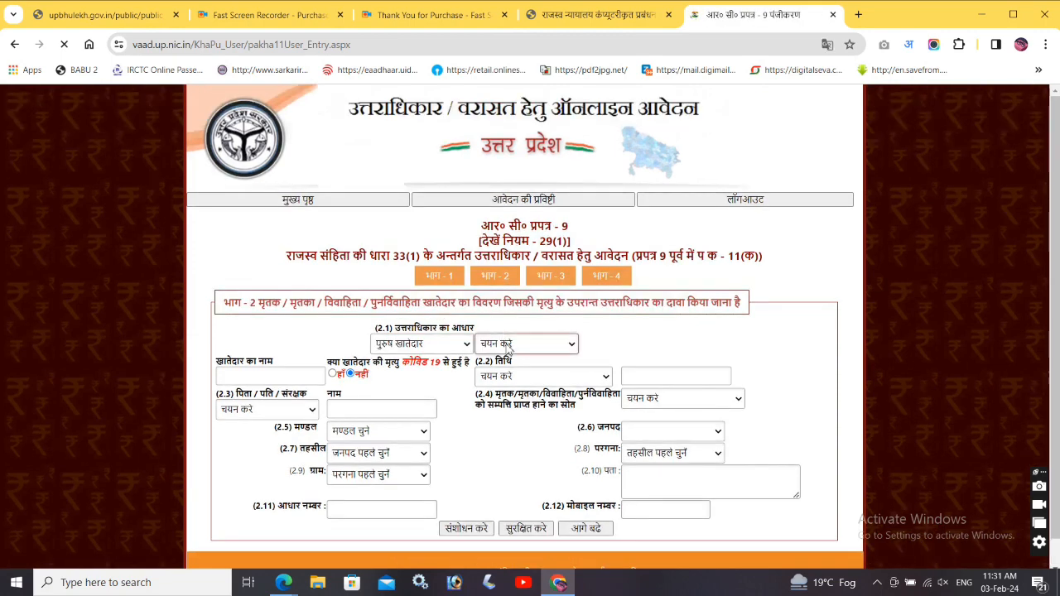
click(494, 334)
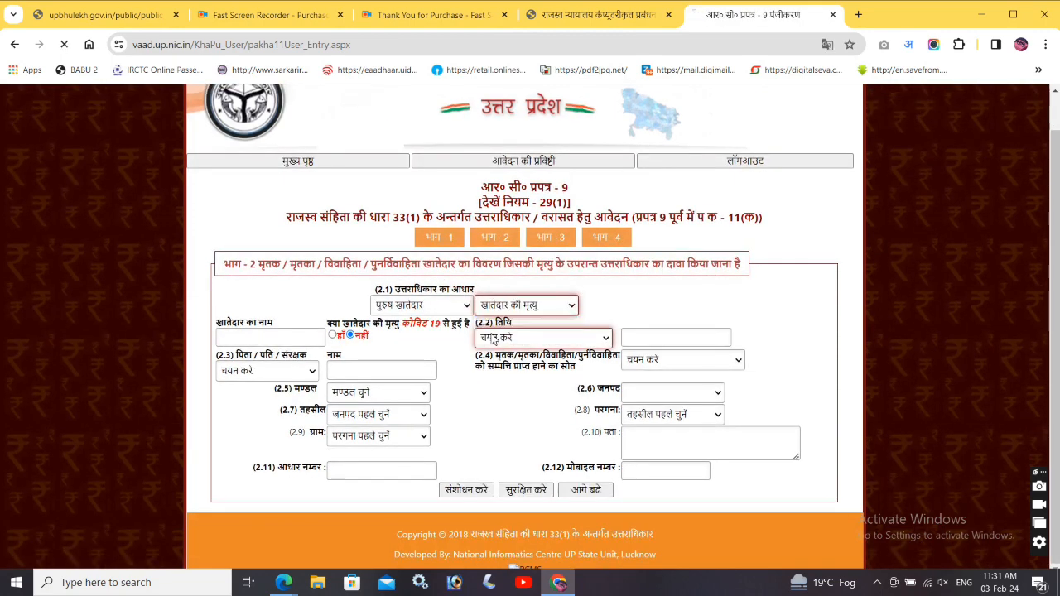
click(265, 370)
click(262, 341)
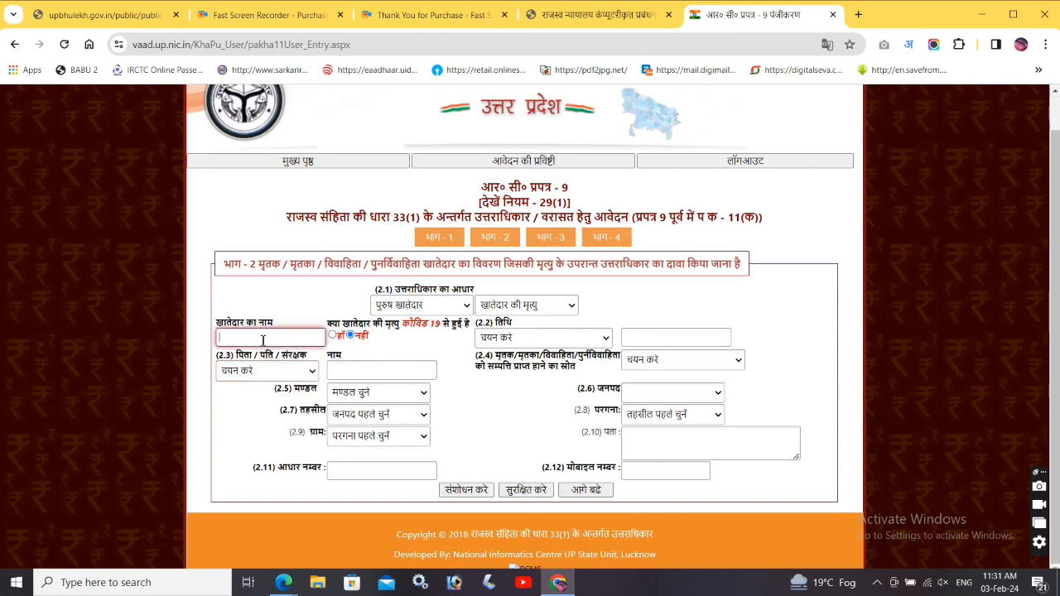
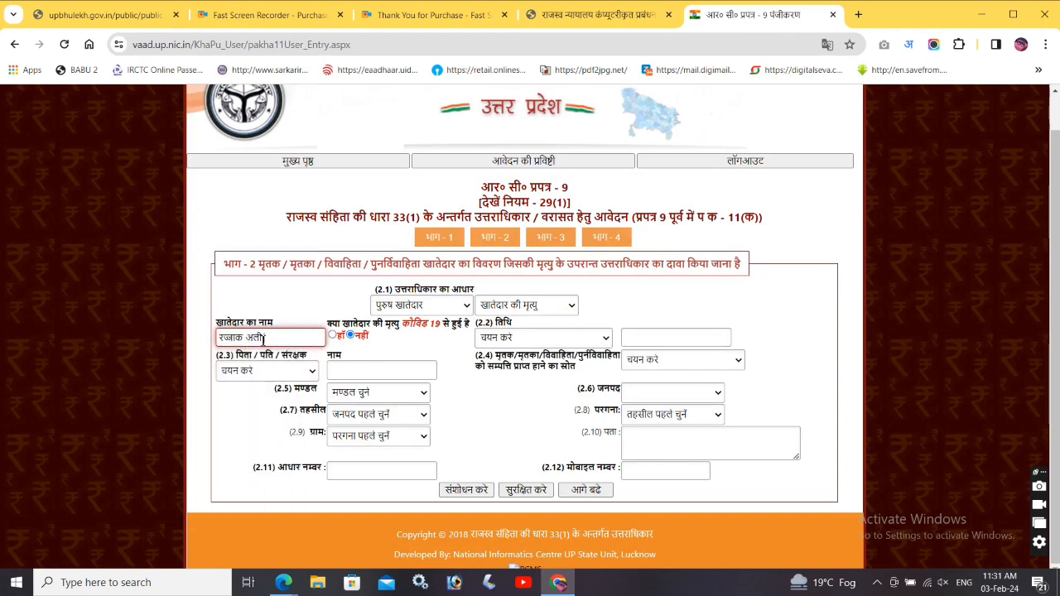
Step: Enter the deceased holder's name and set the death date to 20/06/2021
click(509, 338)
click(514, 363)
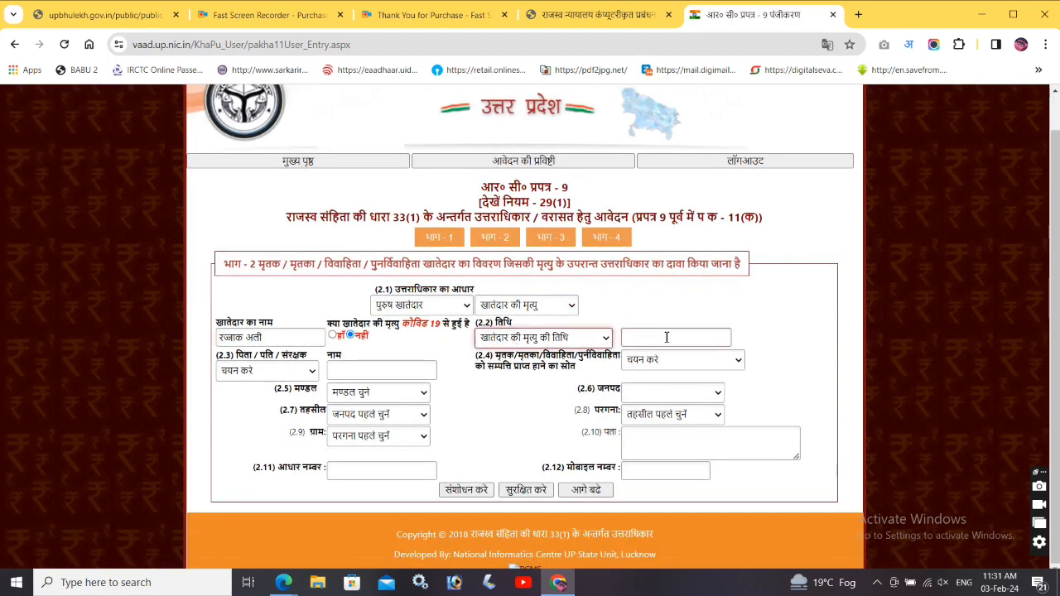
click(673, 337)
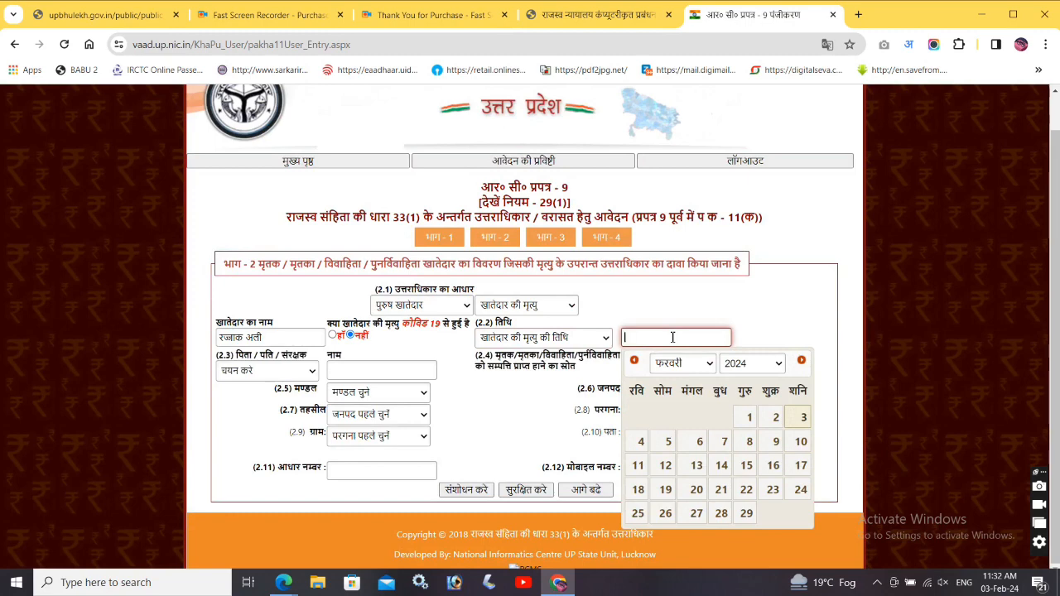
click(749, 363)
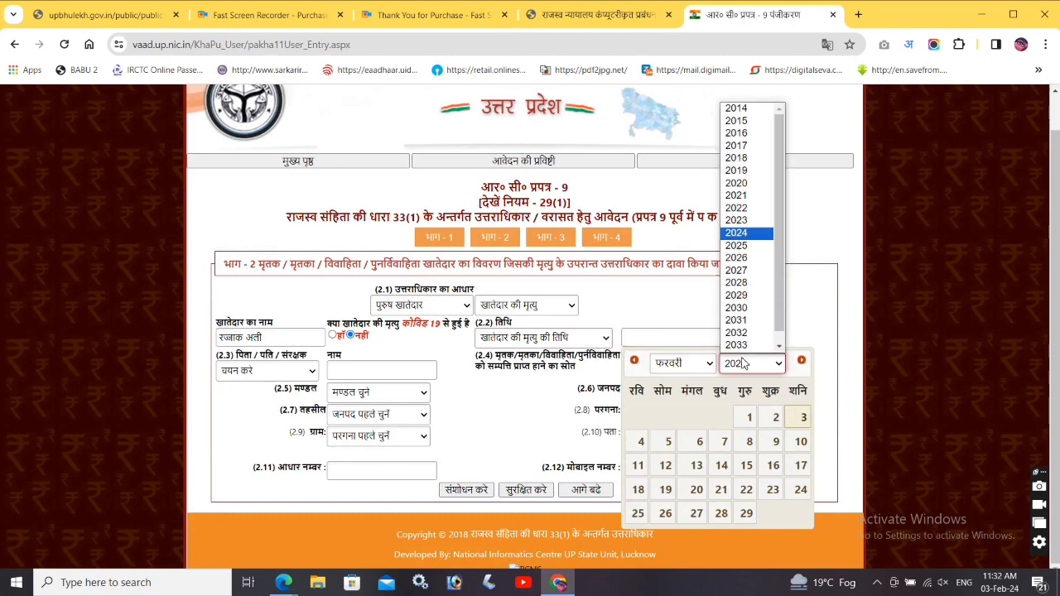
click(736, 195)
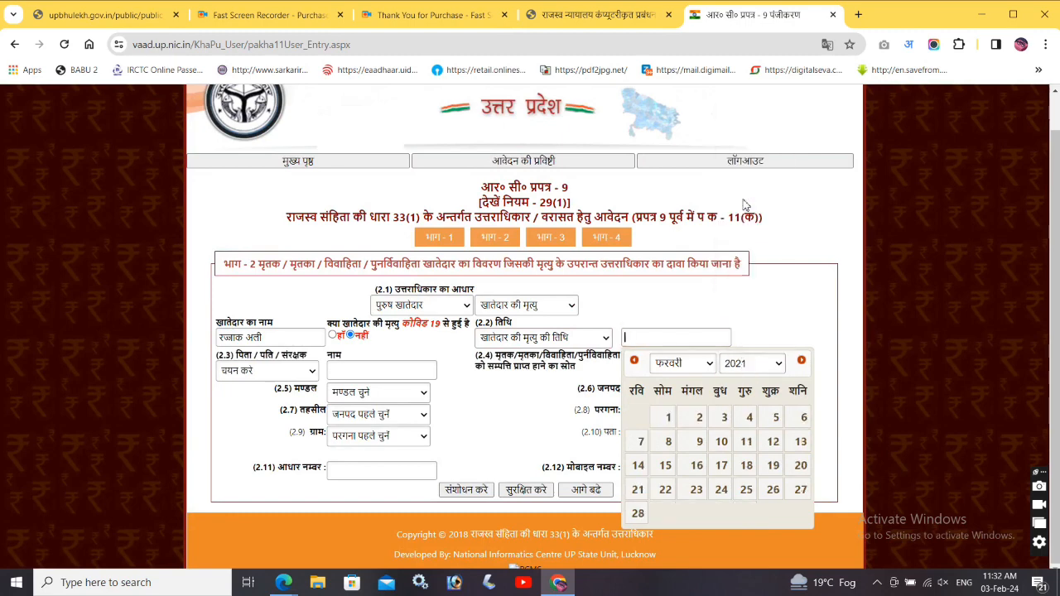
click(704, 361)
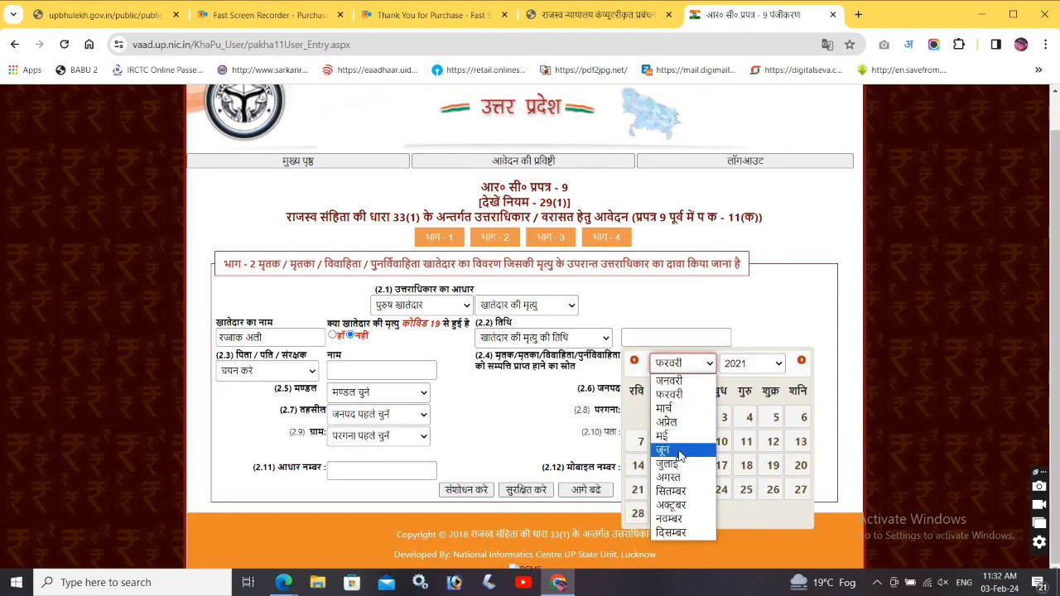
click(714, 447)
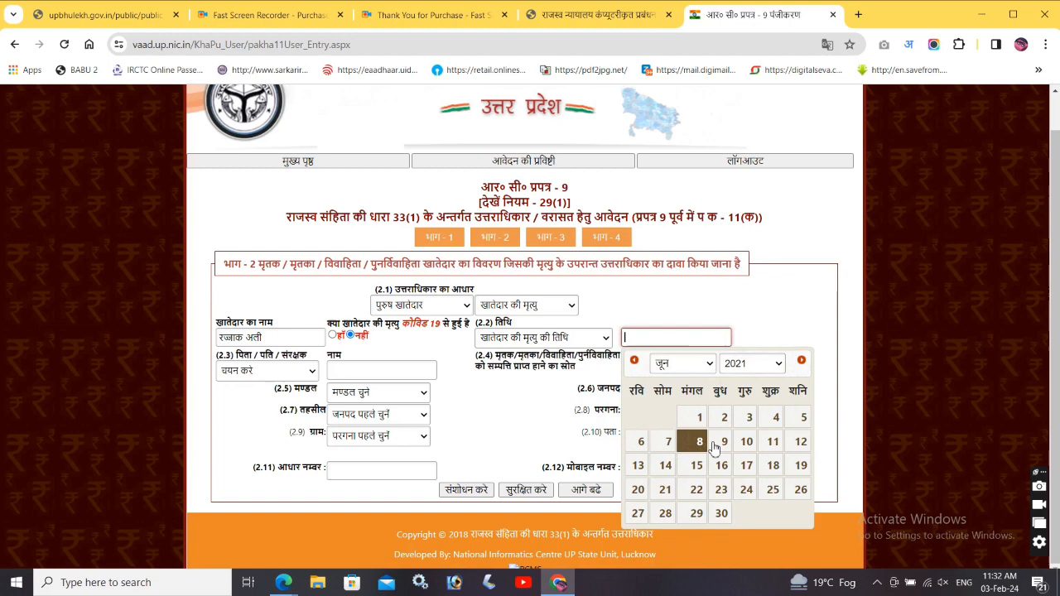
click(638, 490)
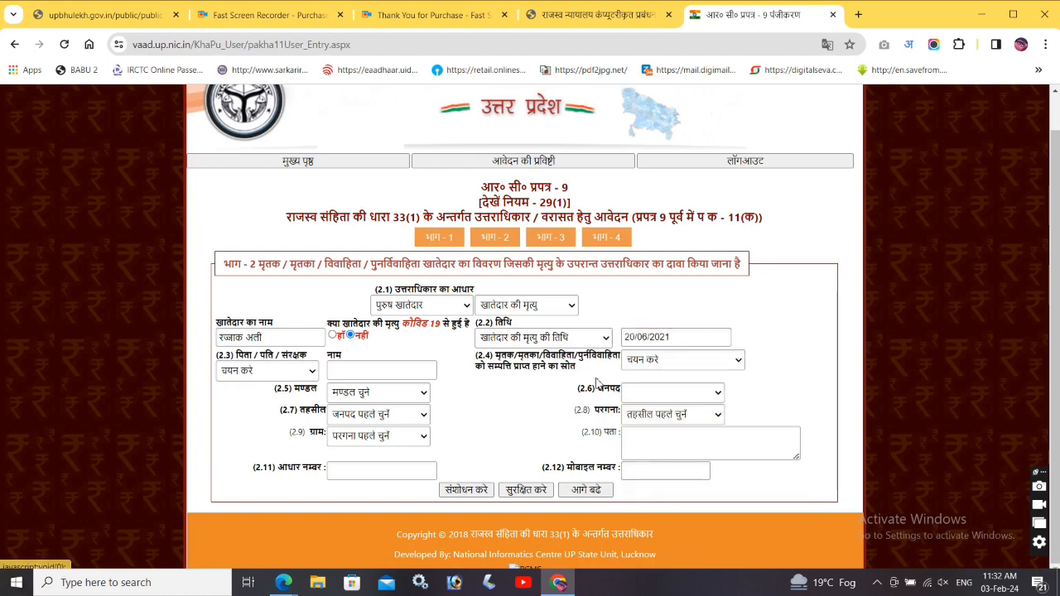
Step: Set relation type to पिता का नाम, enter the father's name, and choose the property source
click(265, 371)
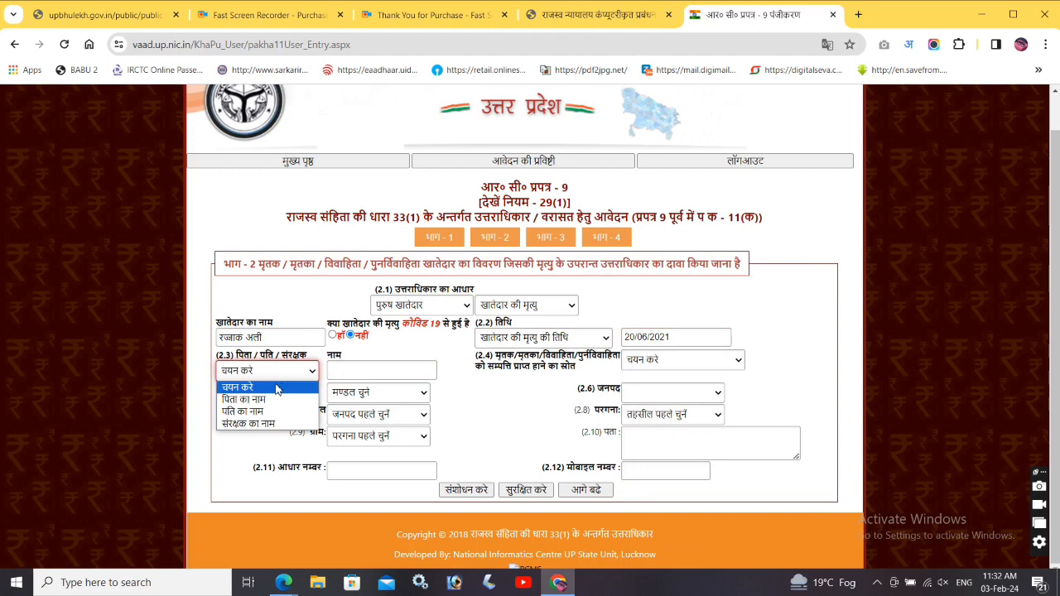
click(254, 401)
click(356, 371)
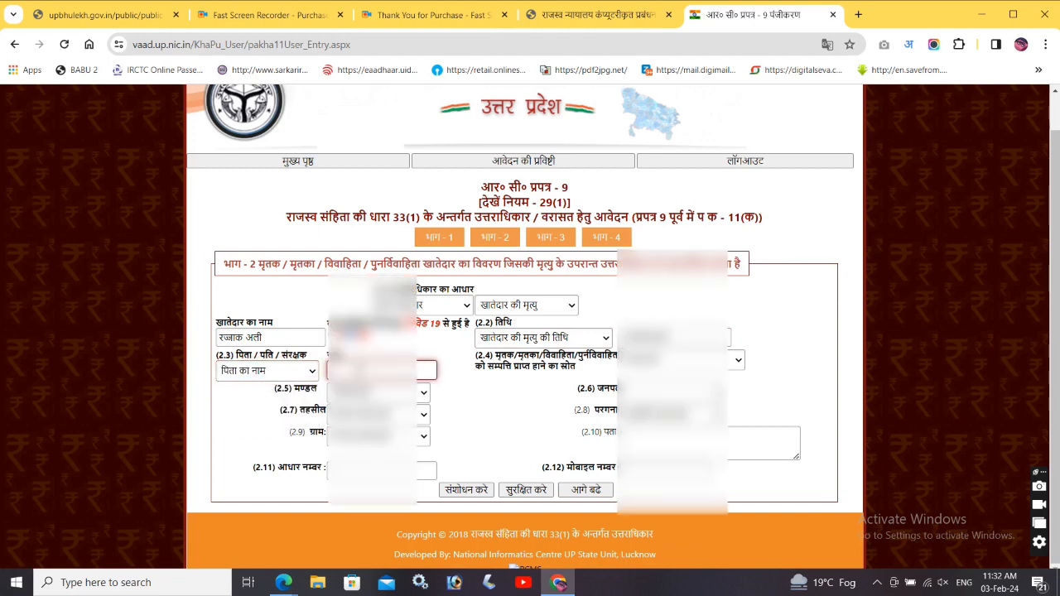
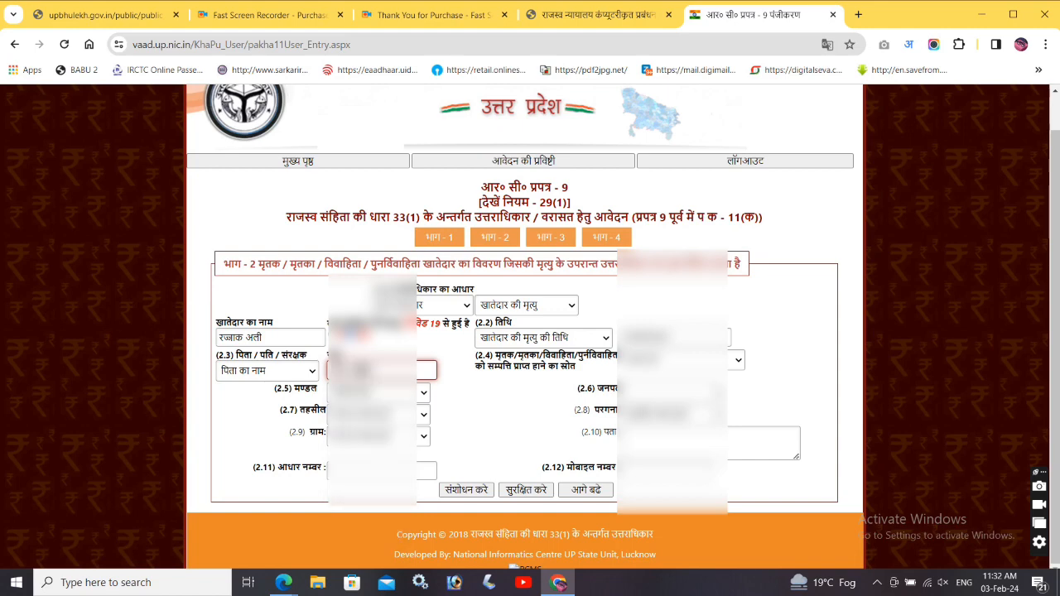
click(683, 360)
click(683, 387)
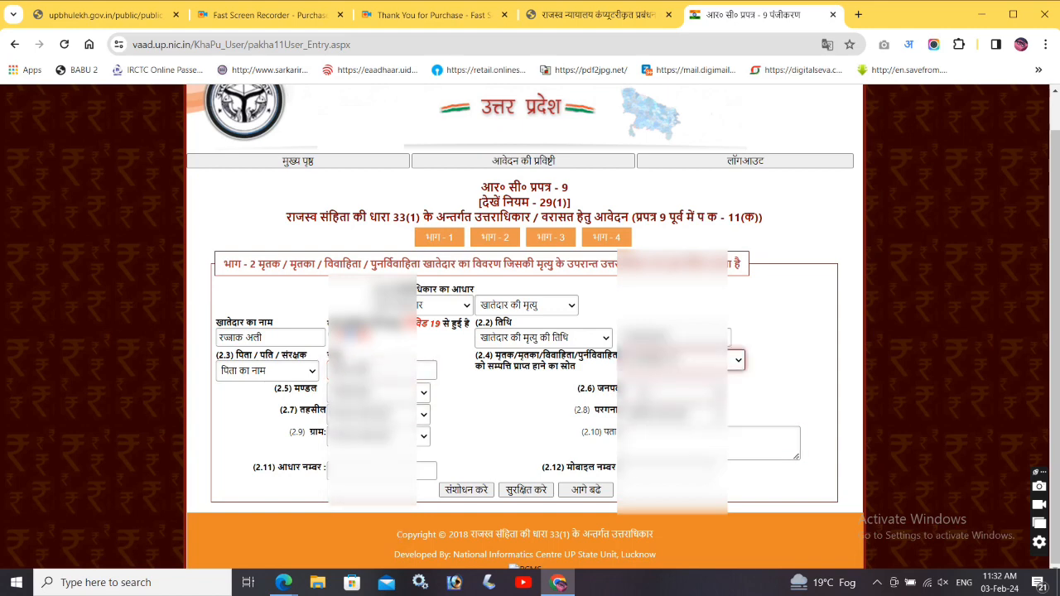
Step: Choose the deceased's division, district, tehsil and pargana from their lists
click(376, 392)
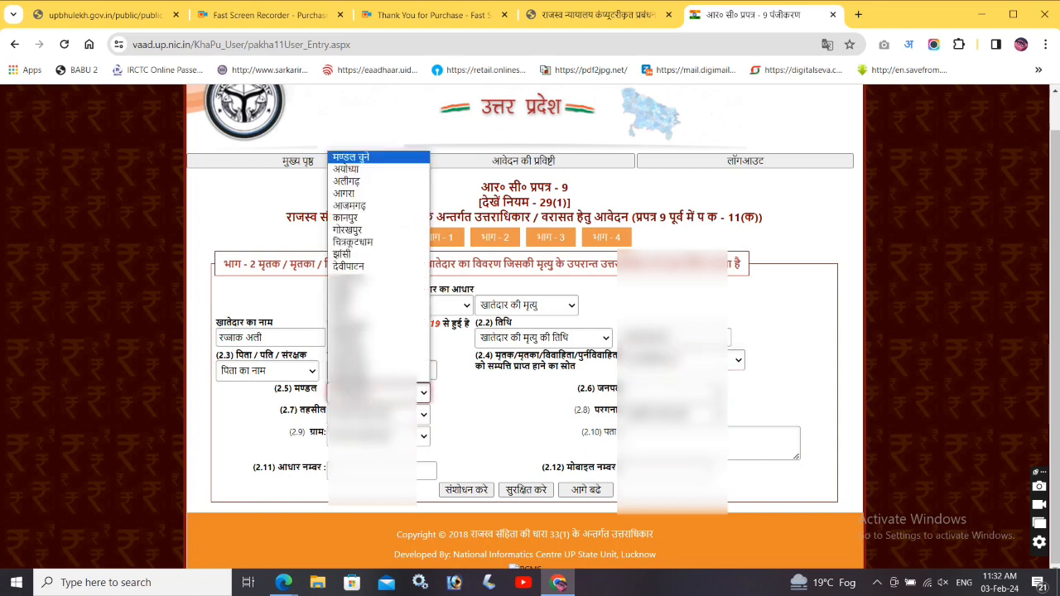
click(348, 177)
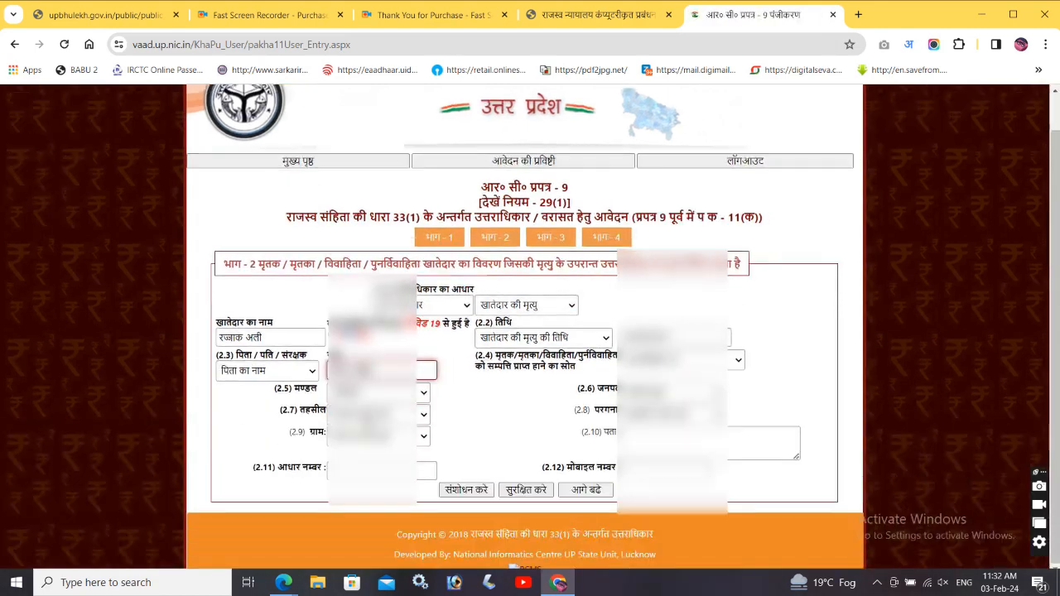
click(381, 392)
click(381, 393)
click(377, 416)
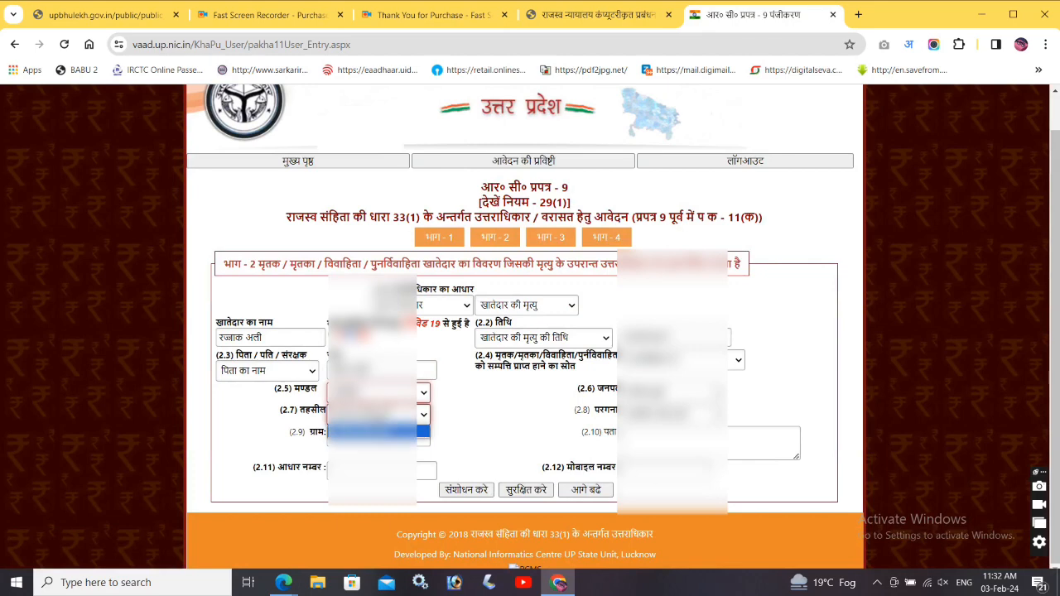
click(588, 388)
click(655, 396)
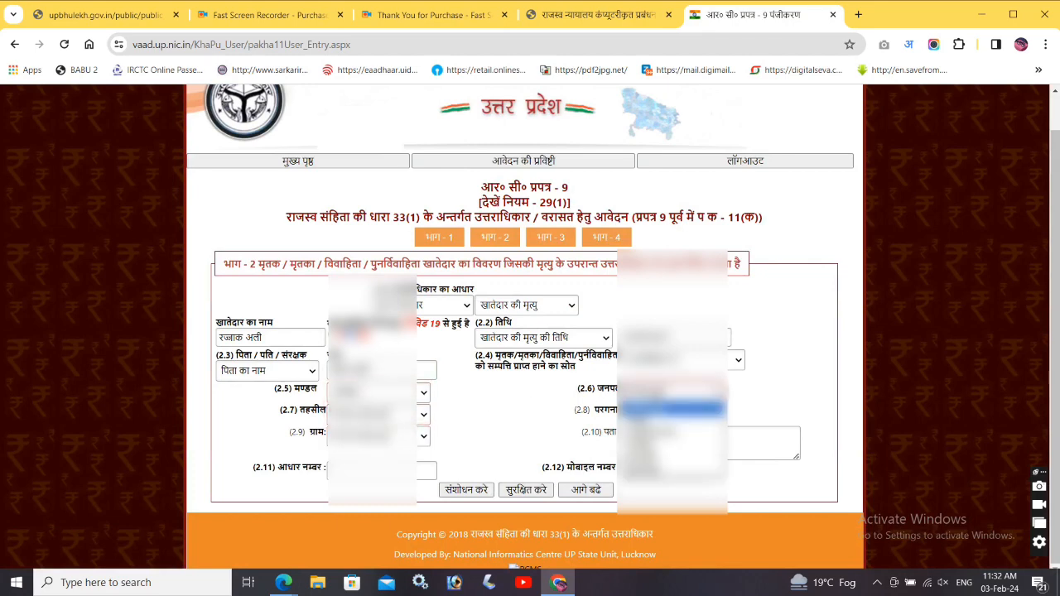
click(666, 470)
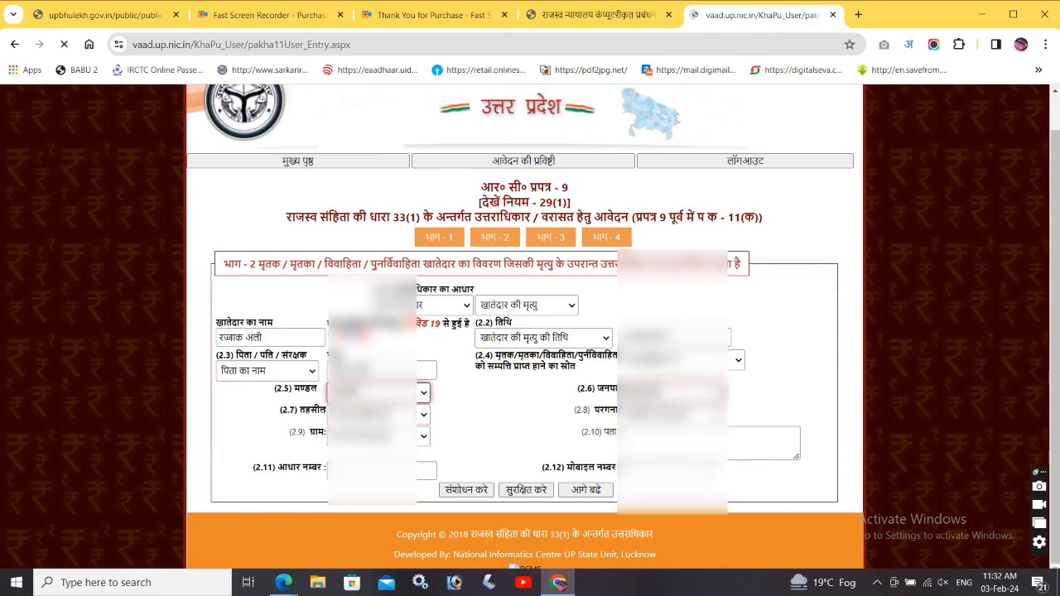
click(385, 415)
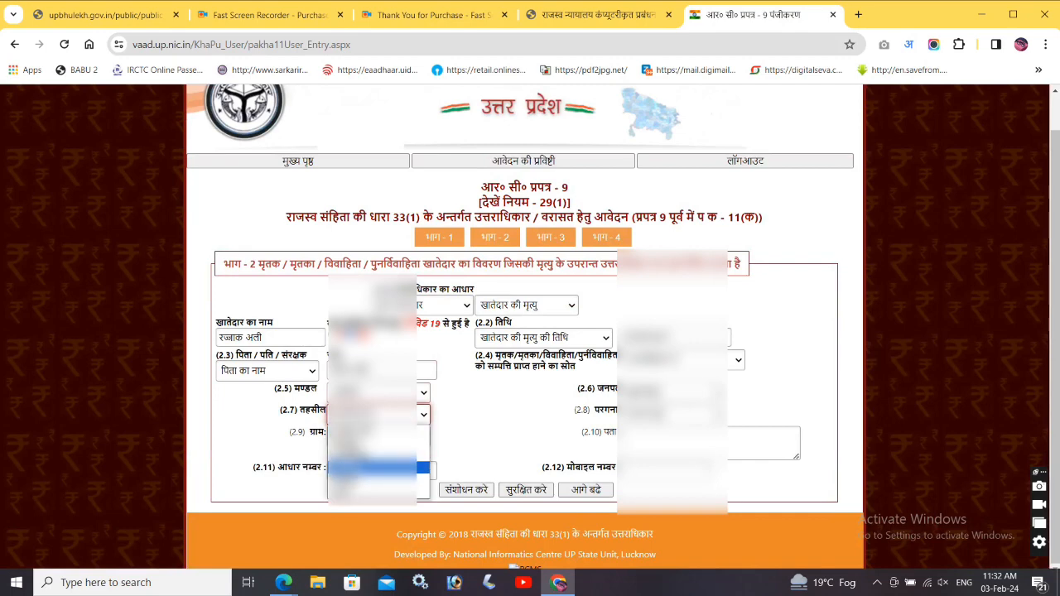
click(385, 480)
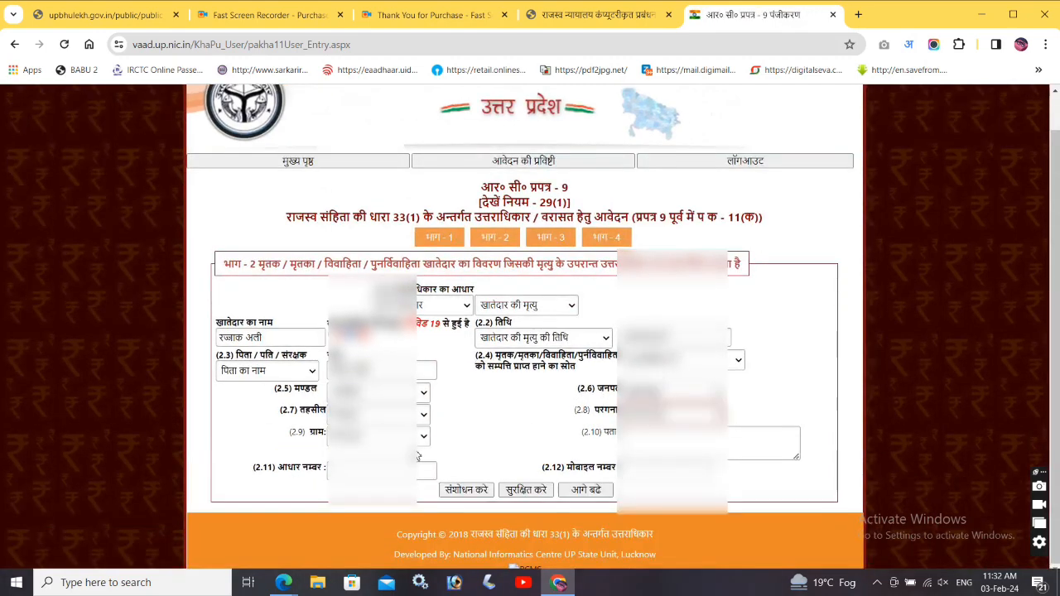
click(680, 417)
click(643, 443)
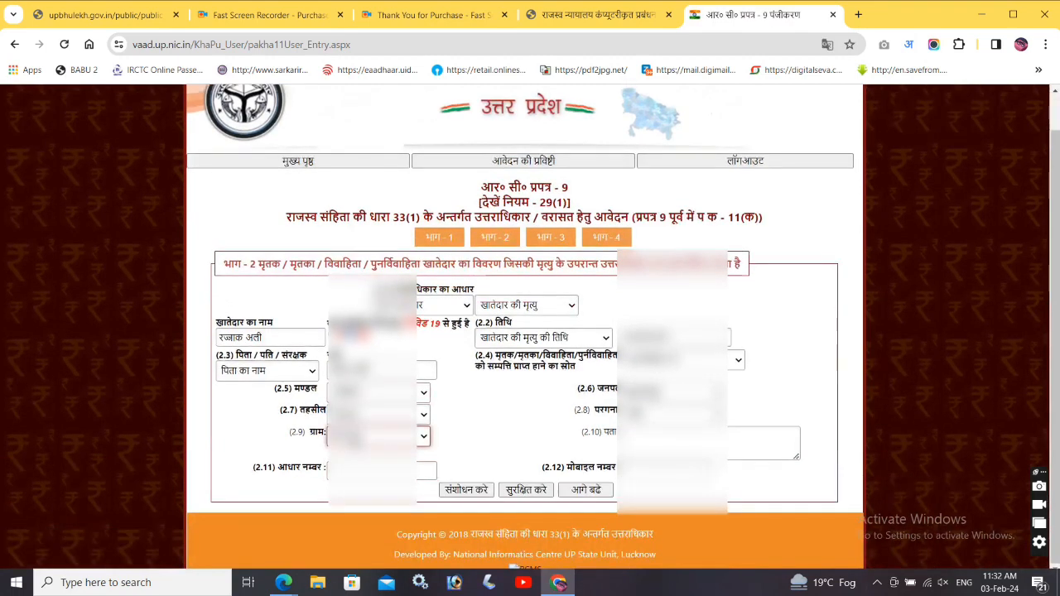
Step: Select the deceased's village from the ग्राम list
click(381, 436)
scroll(377, 303, down, 20)
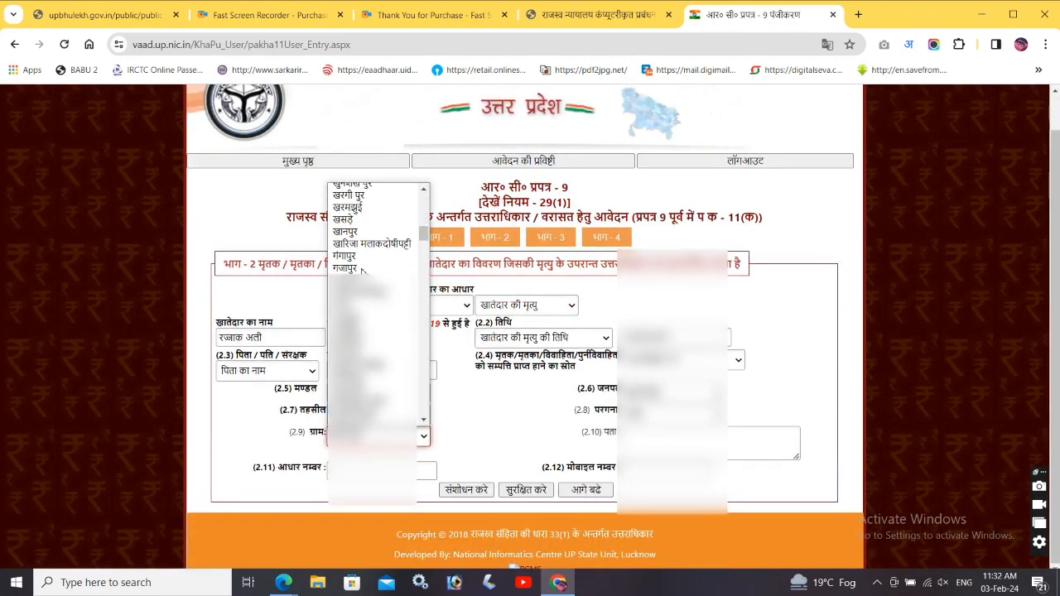
scroll(377, 302, down, 20)
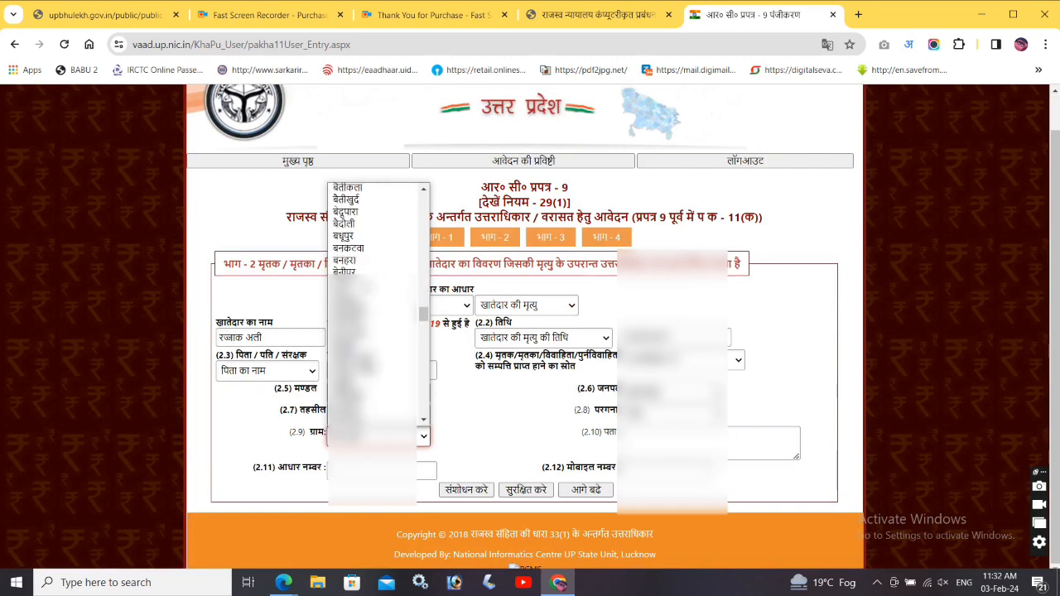
scroll(377, 302, up, 5)
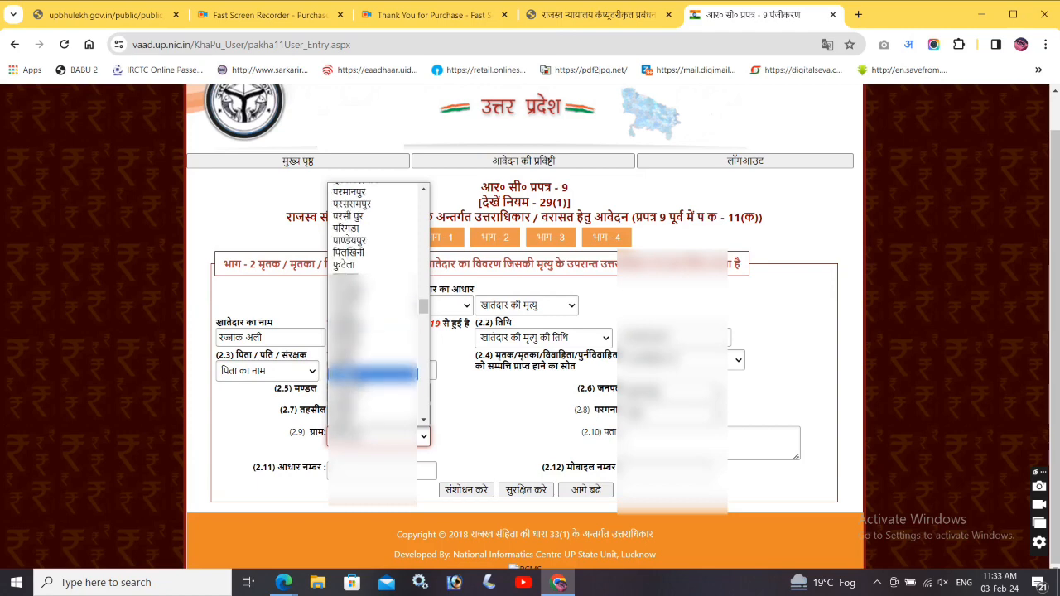
click(367, 374)
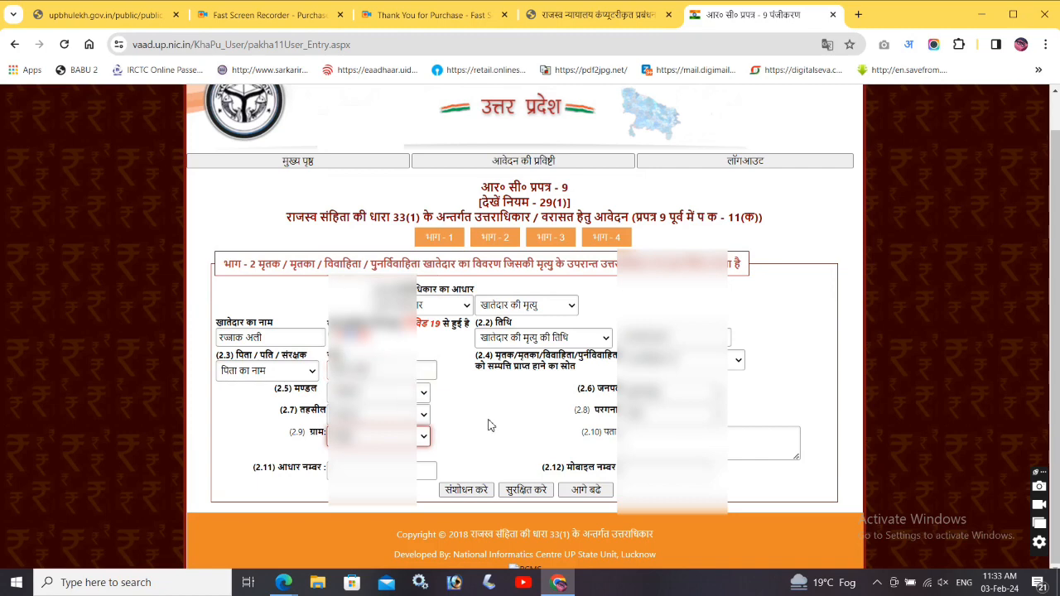
Step: Paste the deceased's address into the (2.10) पता field and save Part 2
click(648, 433)
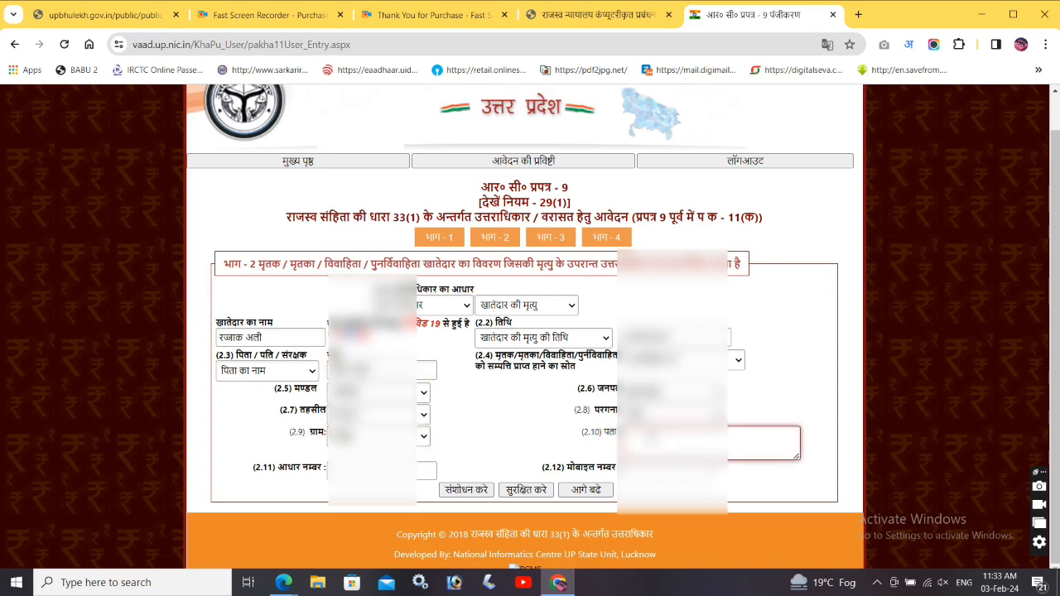
key(ctrl+v)
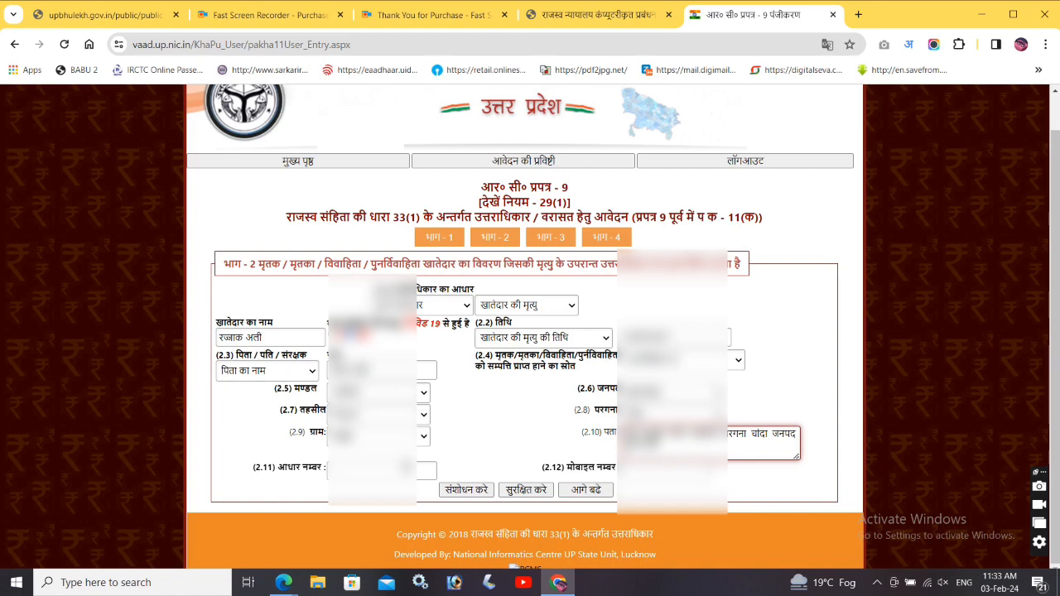
click(501, 440)
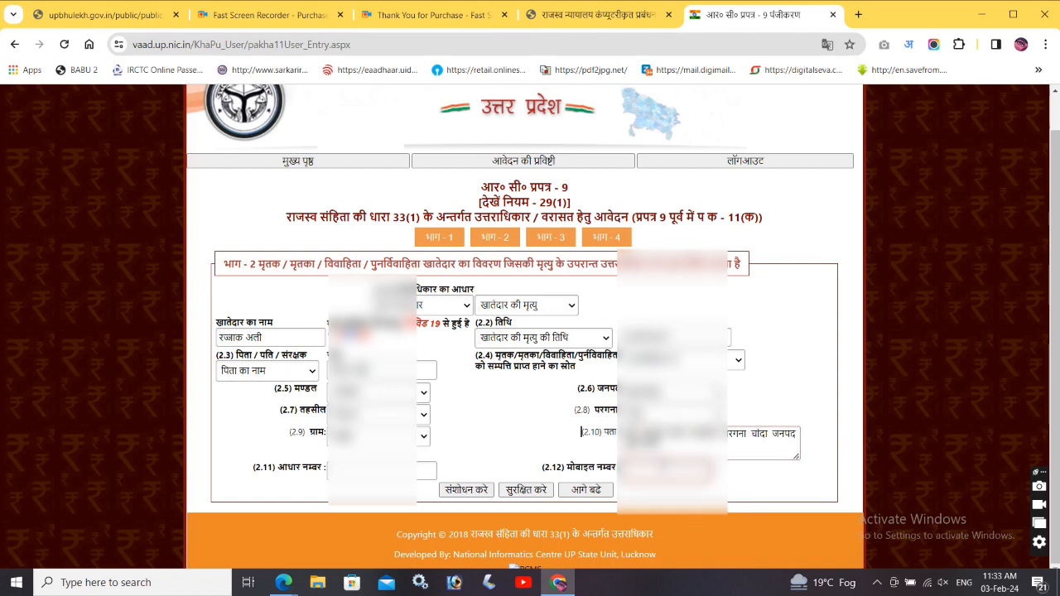
click(909, 44)
click(789, 216)
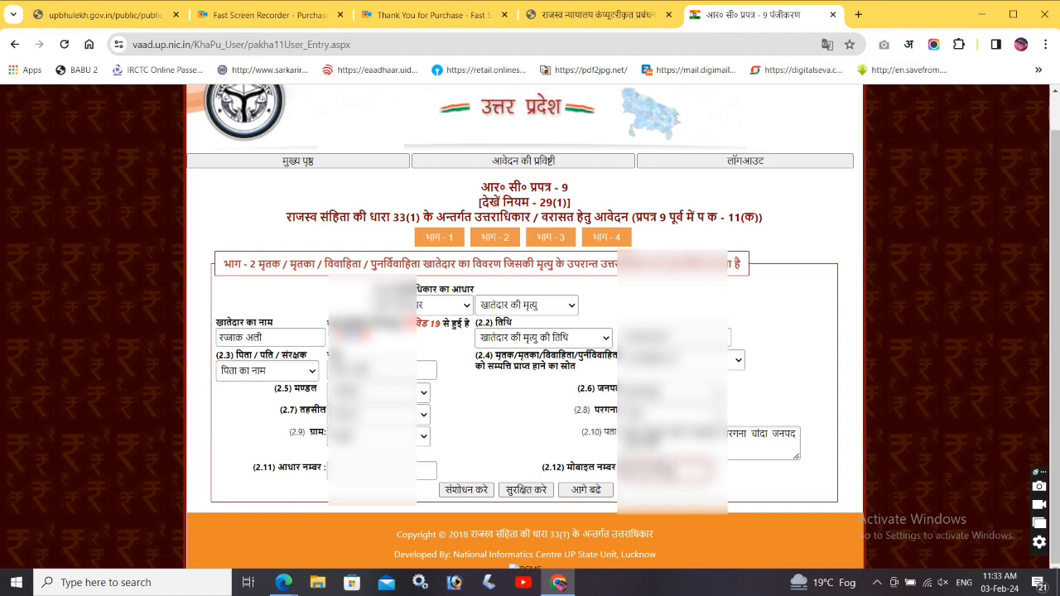
click(527, 493)
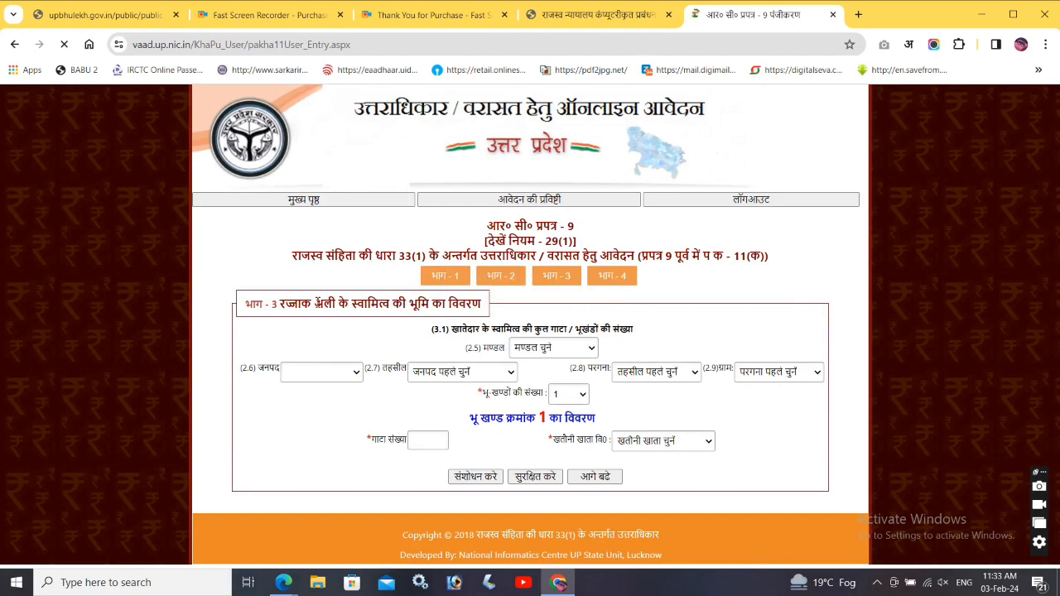
Step: Set the land's division to अयोध्या and its district to सुल्तानपुर
drag(284, 307, 479, 317)
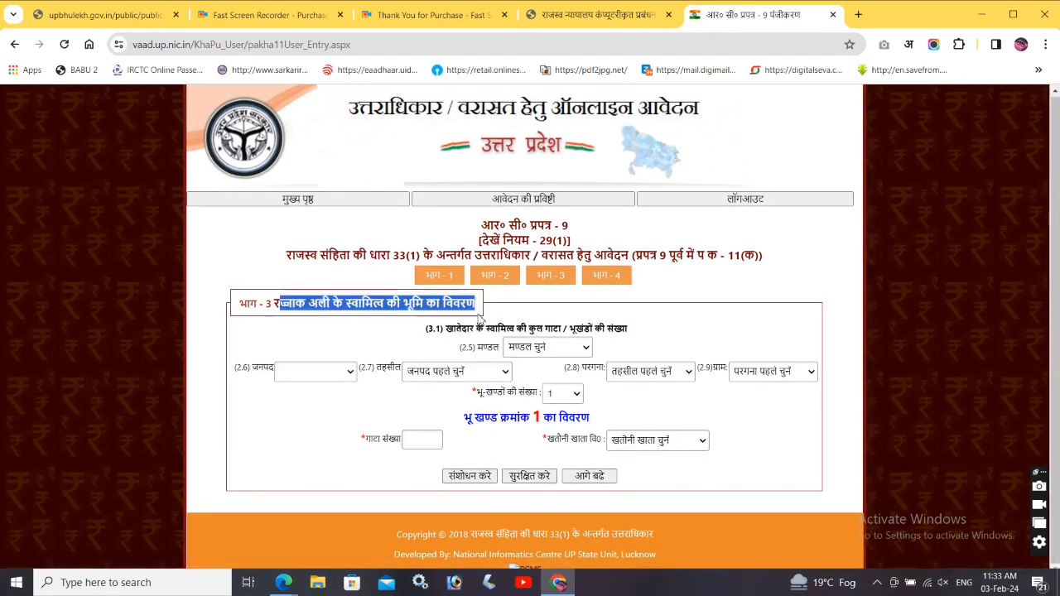
drag(275, 303, 483, 305)
click(483, 305)
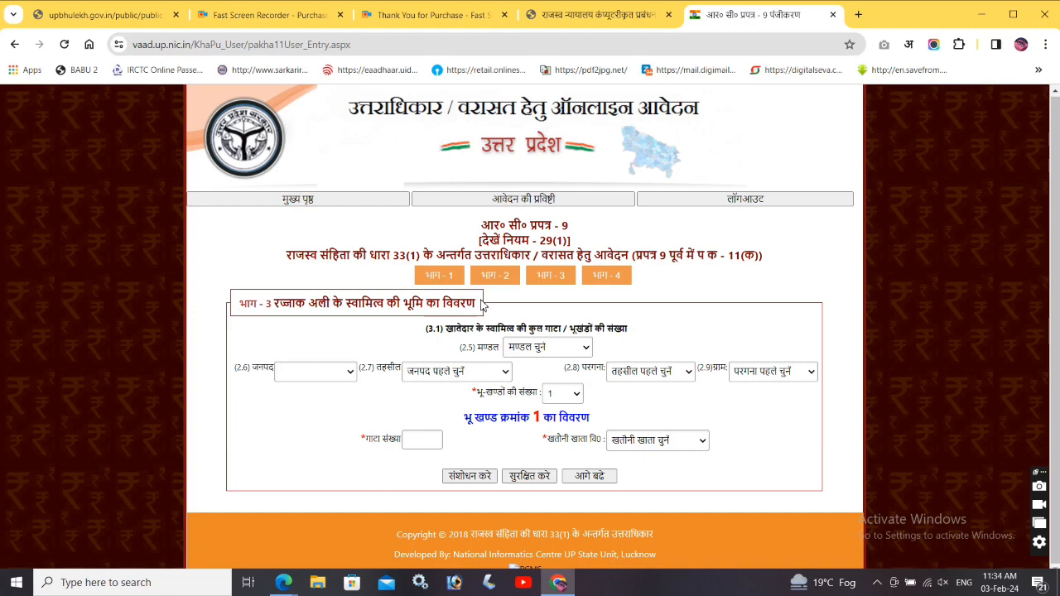
click(558, 349)
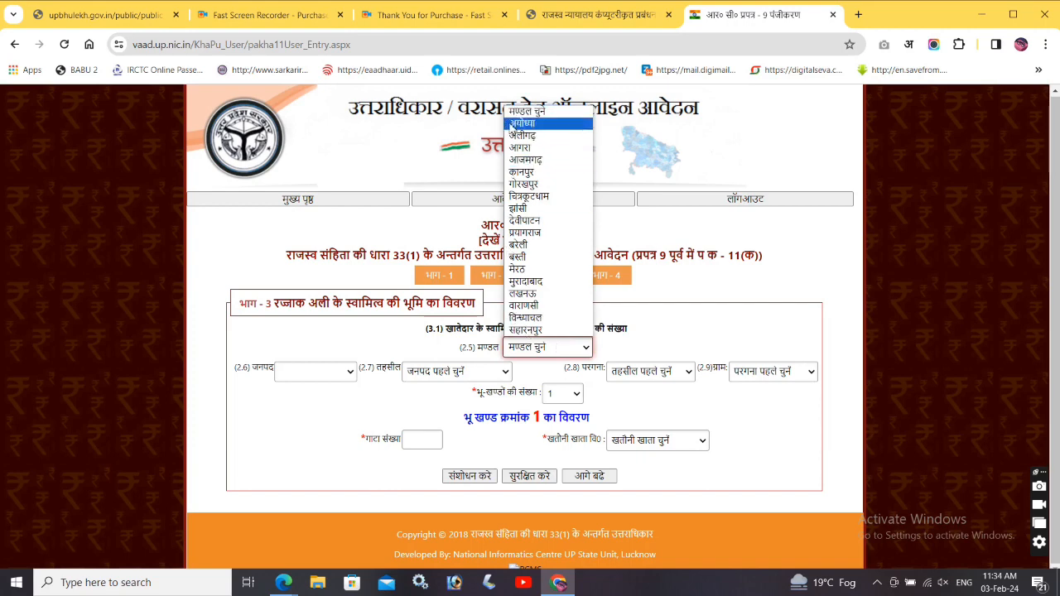
click(513, 124)
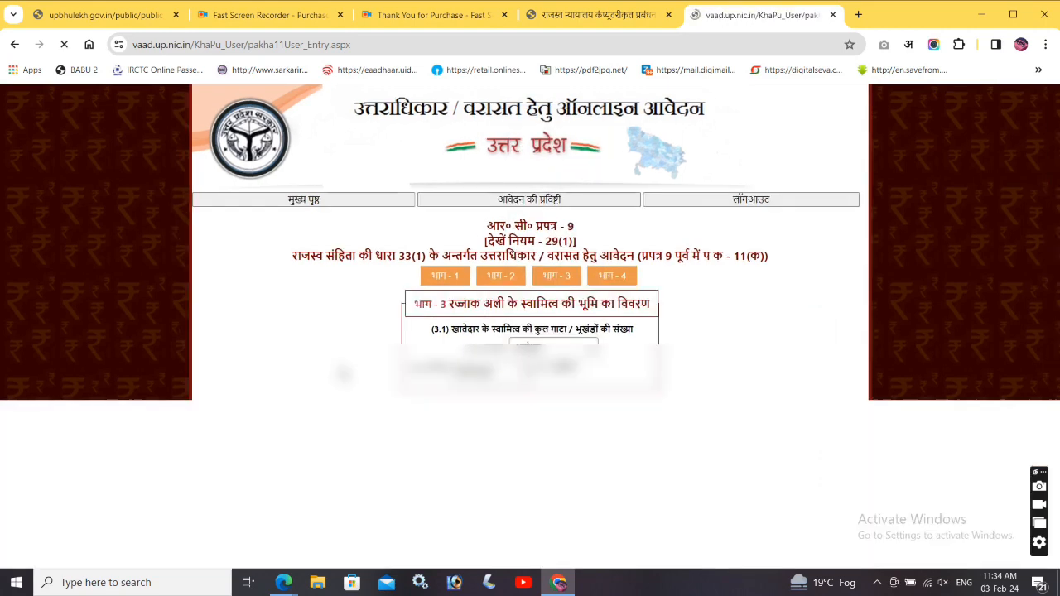
click(343, 371)
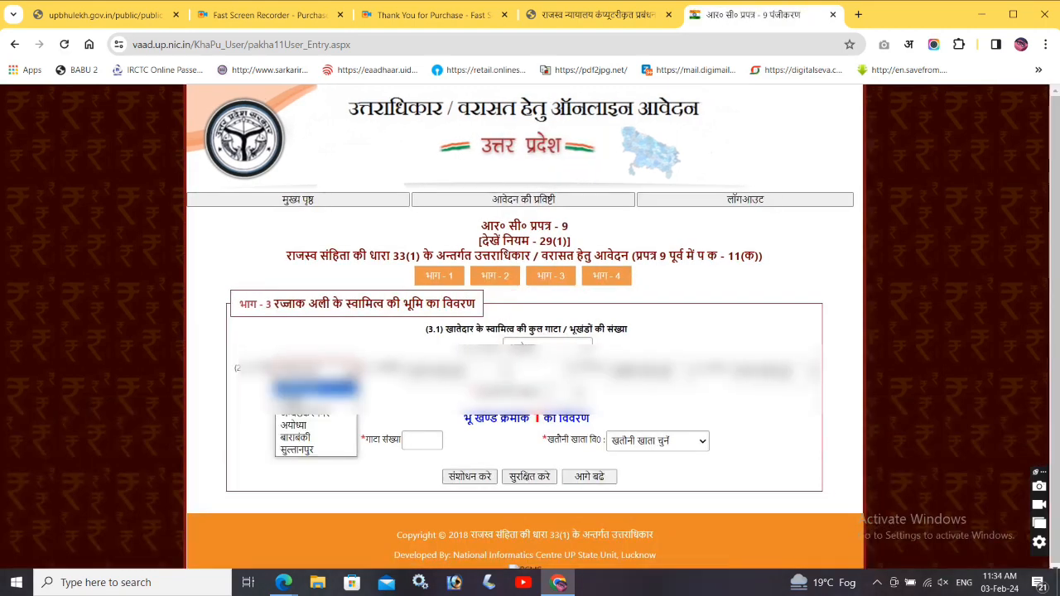
click(303, 451)
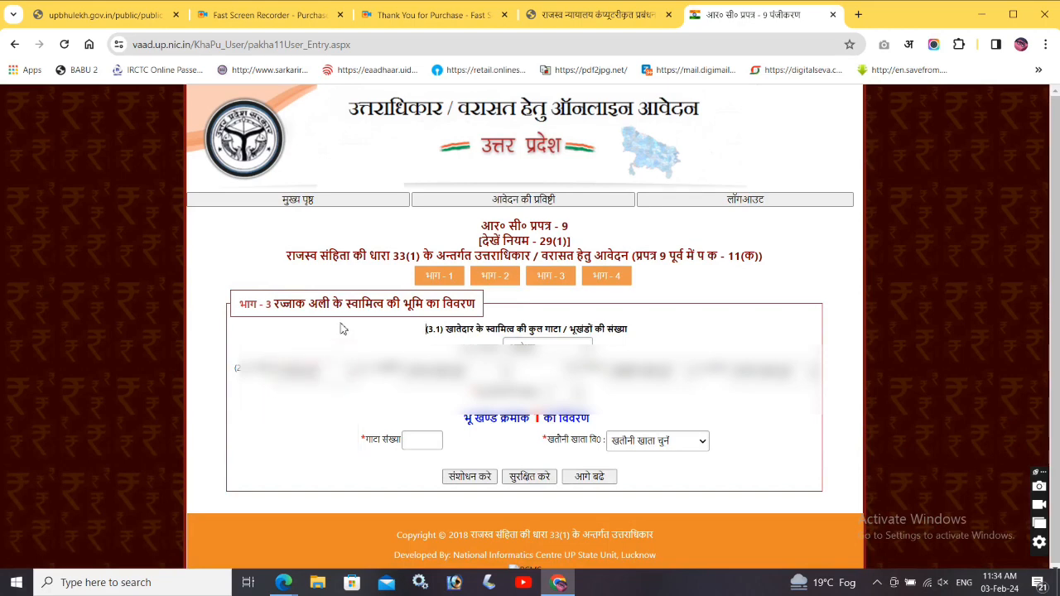
click(343, 371)
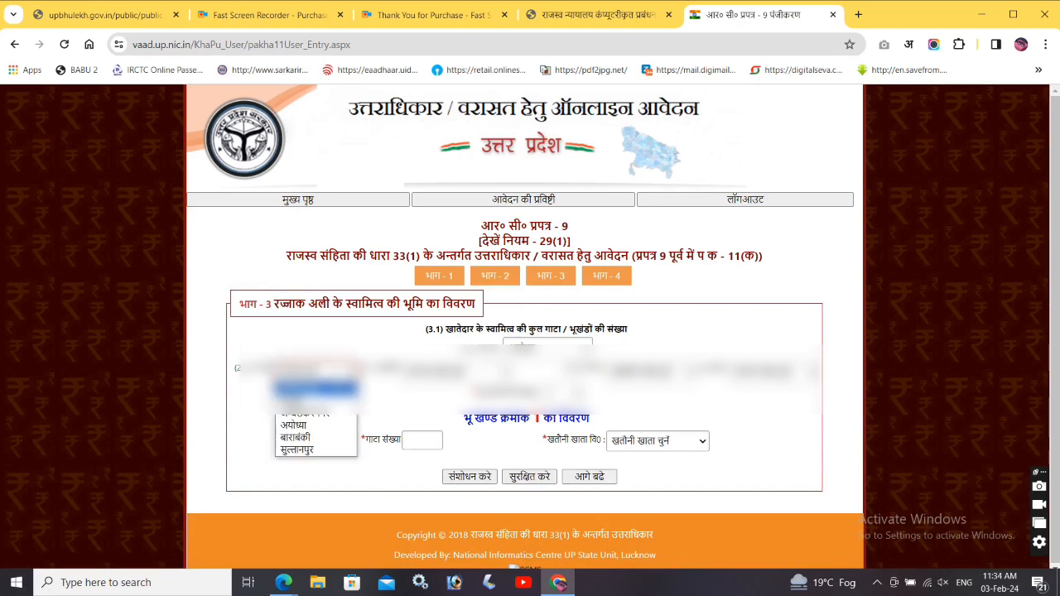
click(303, 451)
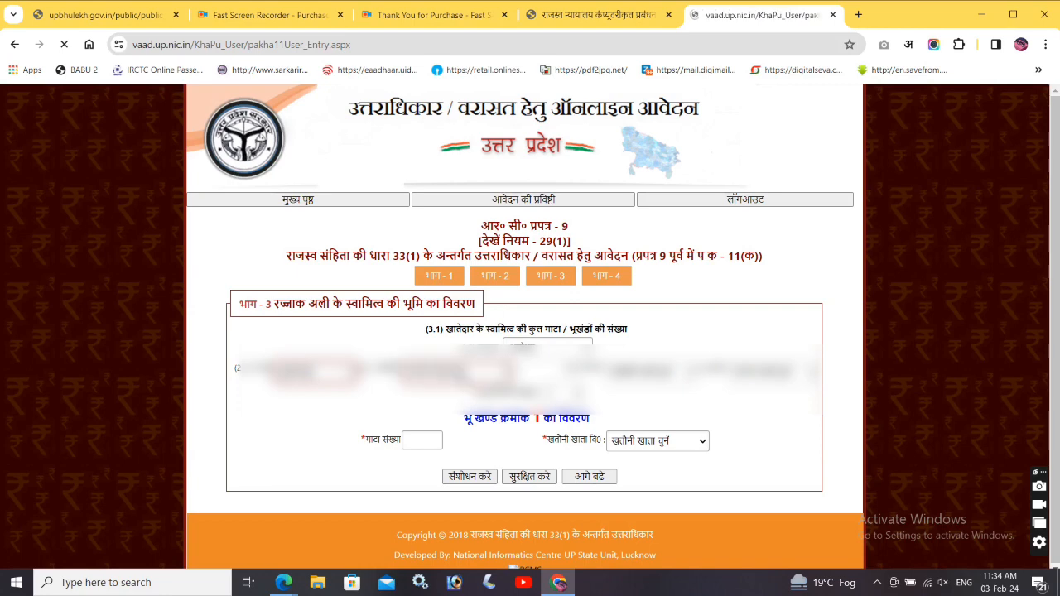
Step: Choose लम्भुआ as the tehsil, then select the pargana and the landholder's village
click(455, 373)
click(427, 439)
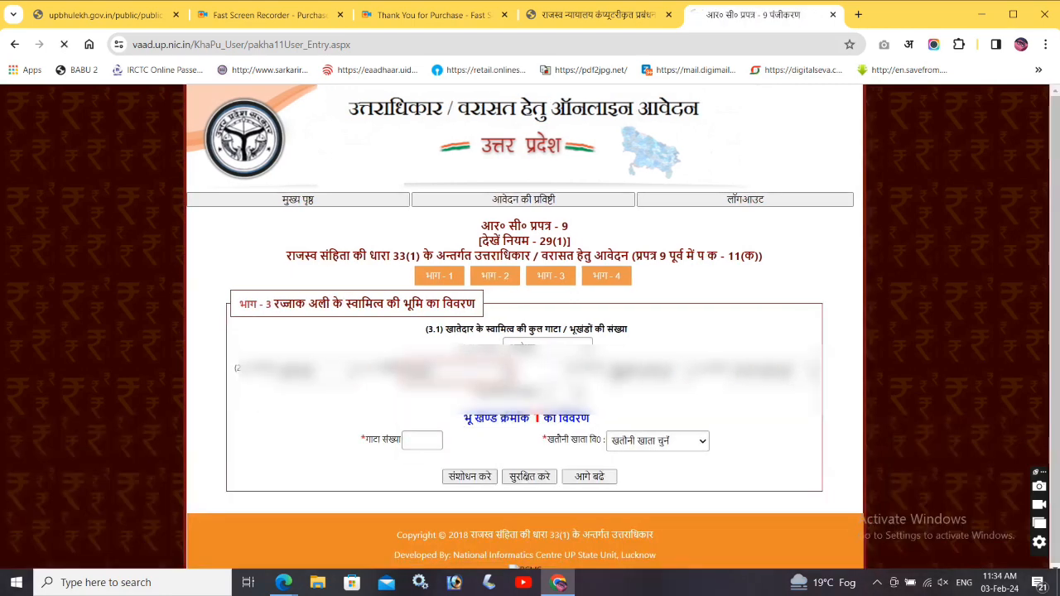
click(652, 372)
click(631, 403)
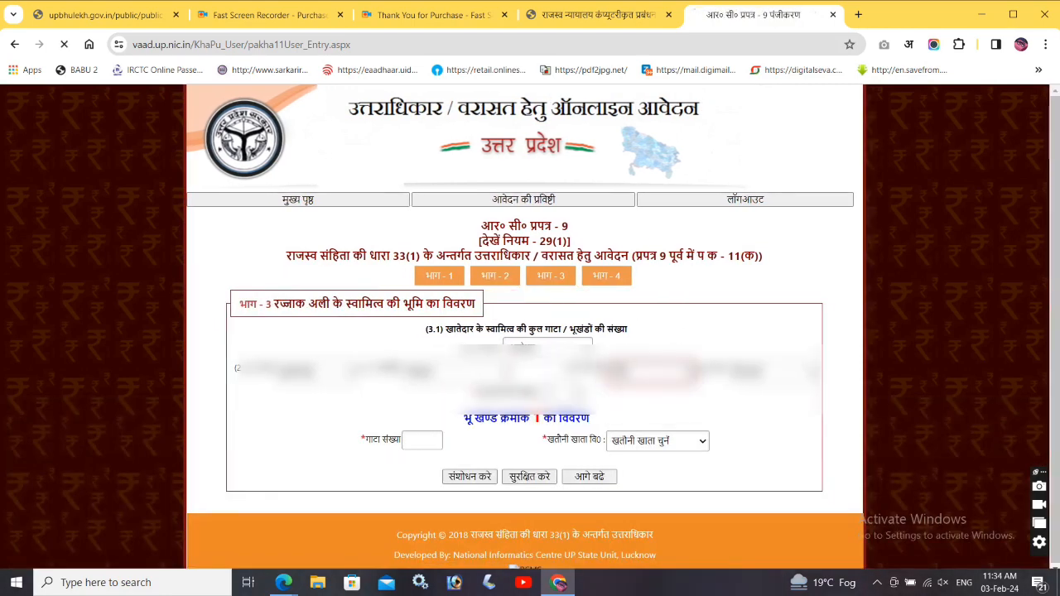
click(775, 373)
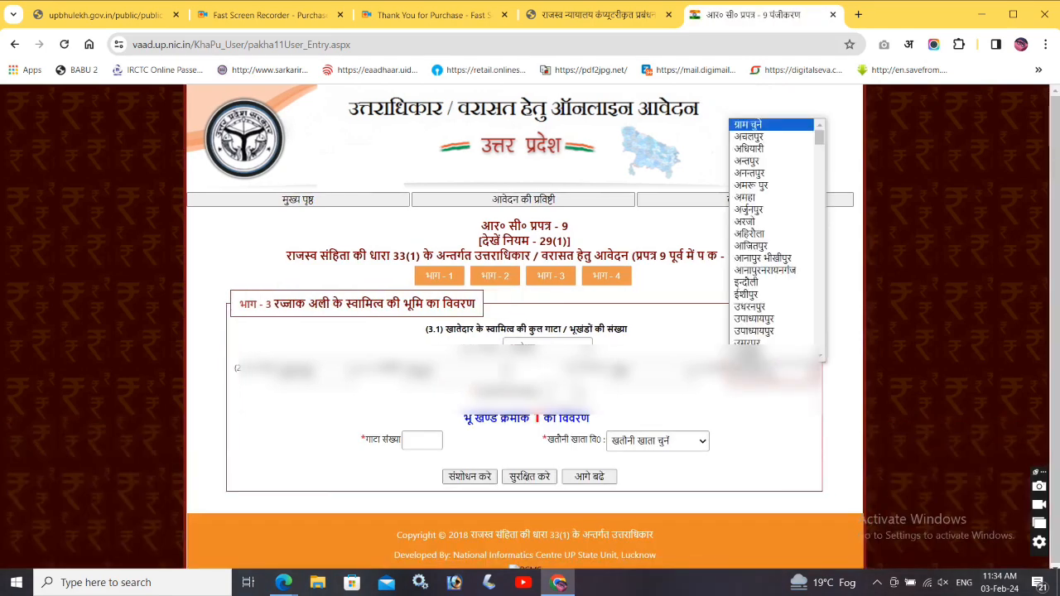
scroll(771, 161, down, 8)
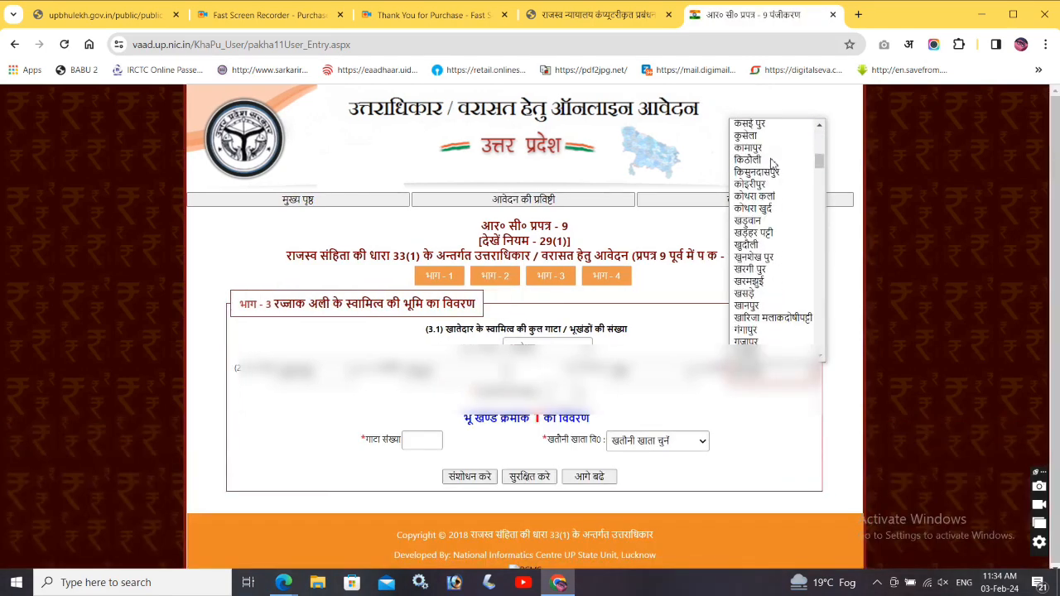
scroll(771, 162, down, 4)
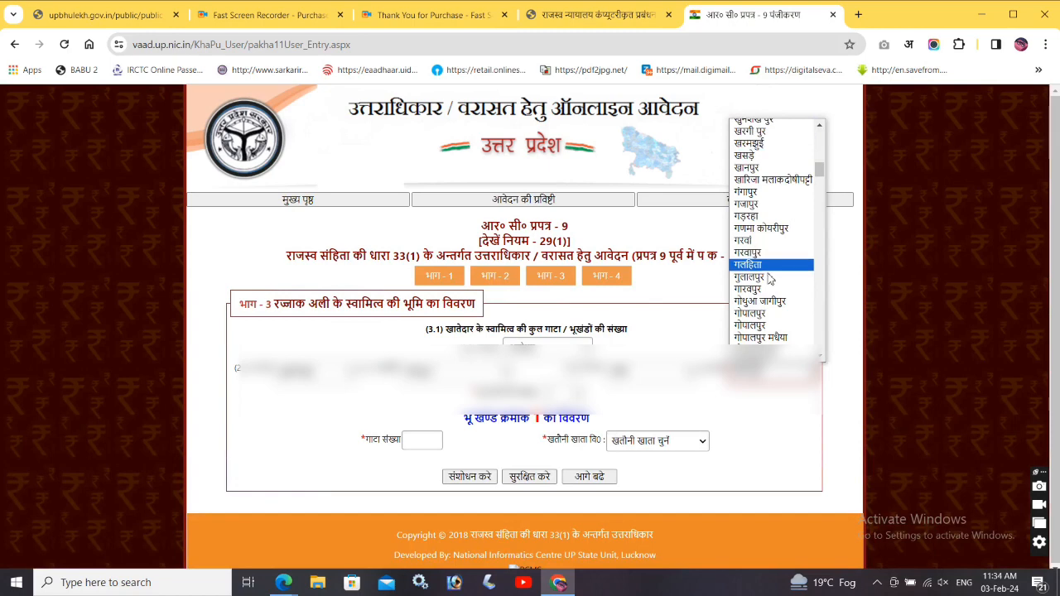
click(768, 340)
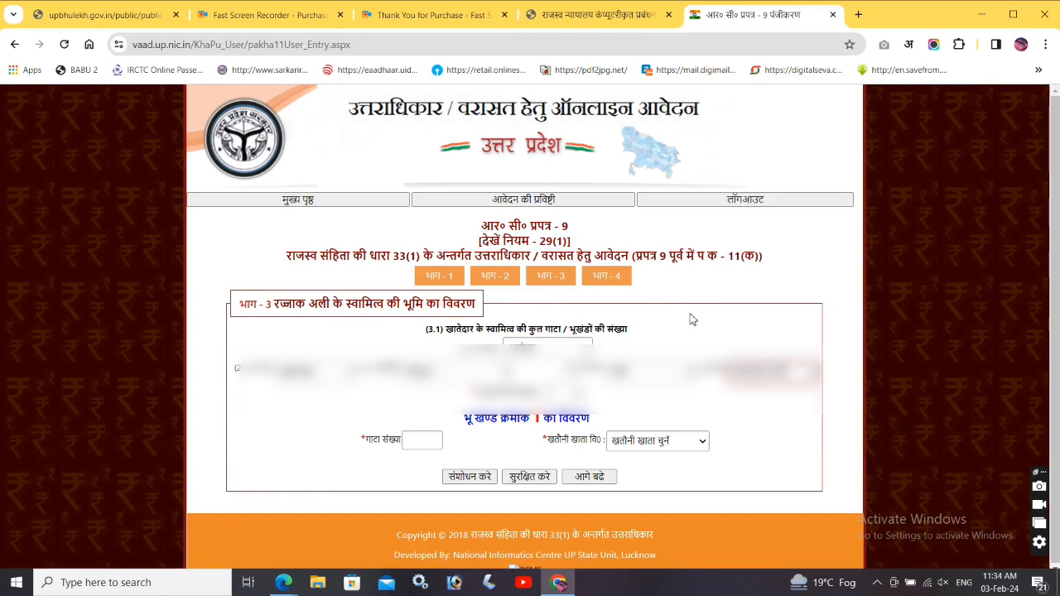
click(425, 439)
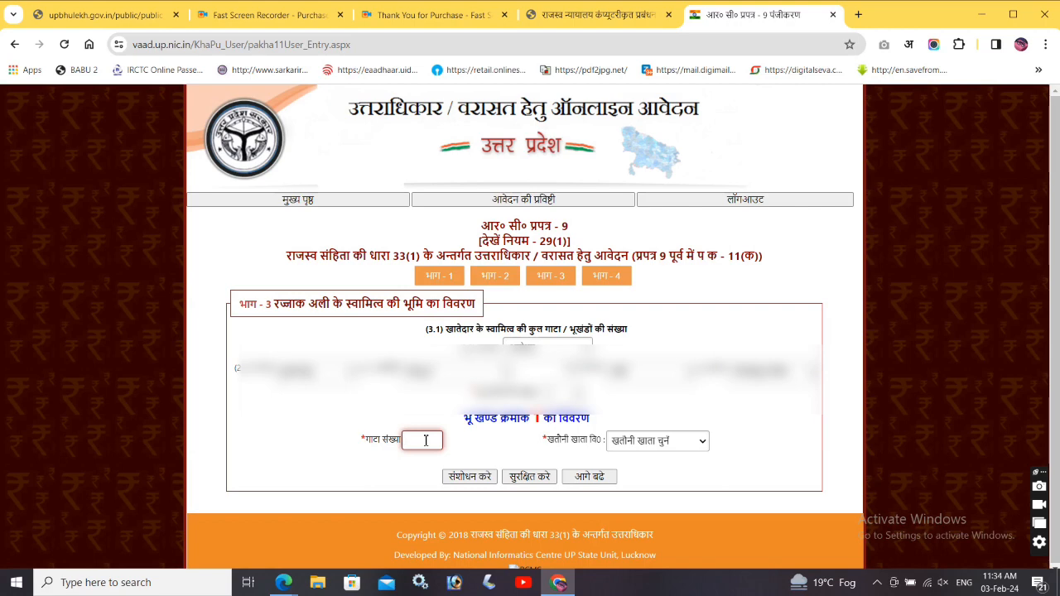
Step: Enter plot number 621 in गाटा संख्या, keeping the number of plots at 1
text(621)
click(493, 437)
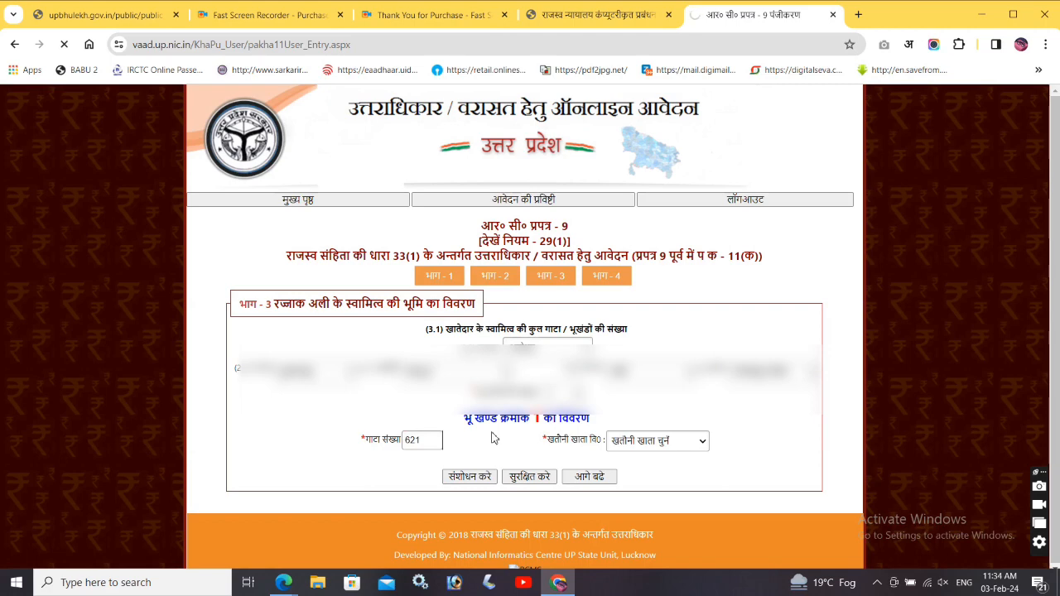
click(430, 445)
click(500, 436)
drag(464, 420, 622, 422)
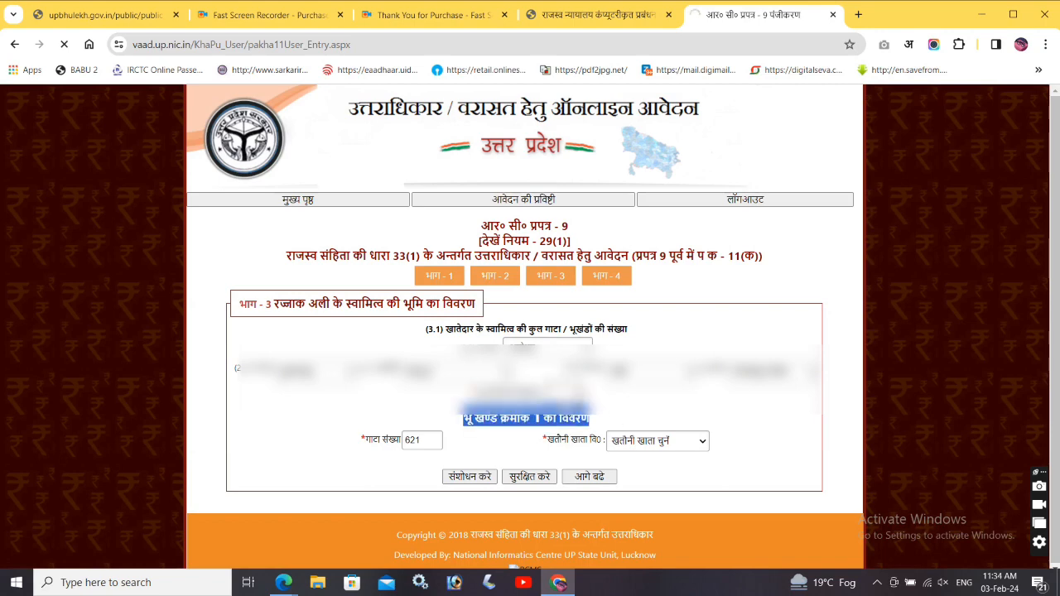
click(568, 392)
click(570, 392)
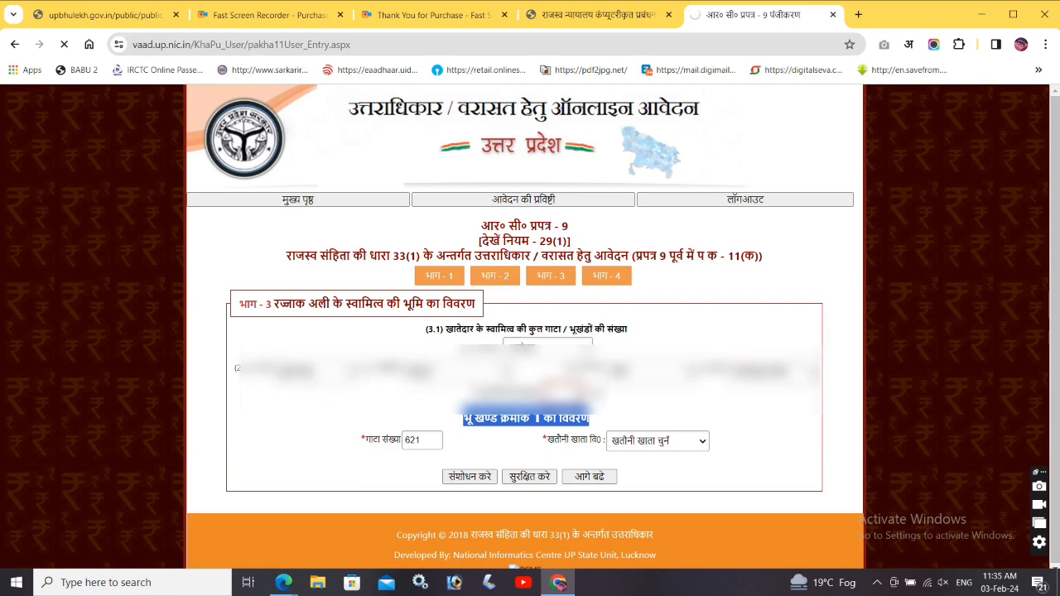
click(569, 391)
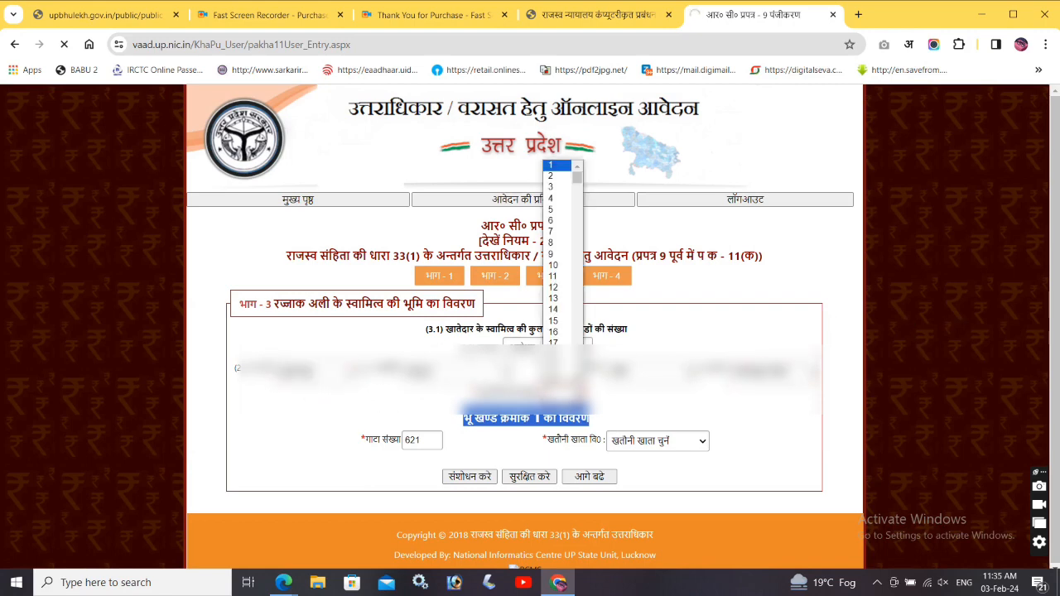
click(570, 392)
click(553, 418)
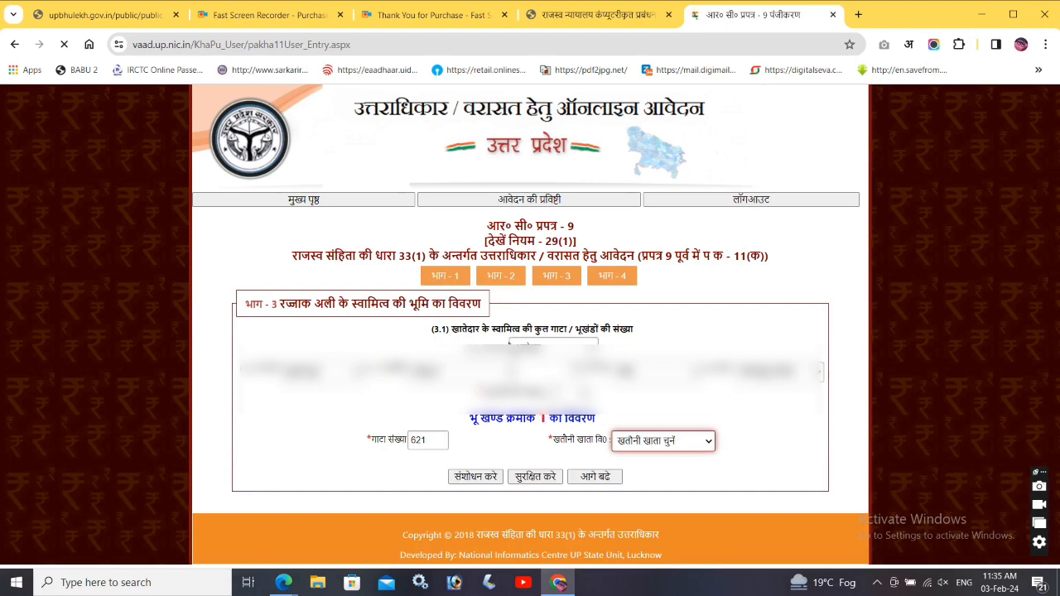
Step: Assign khata 00168 to plot 621, add it to the land table and save Part 3
click(713, 446)
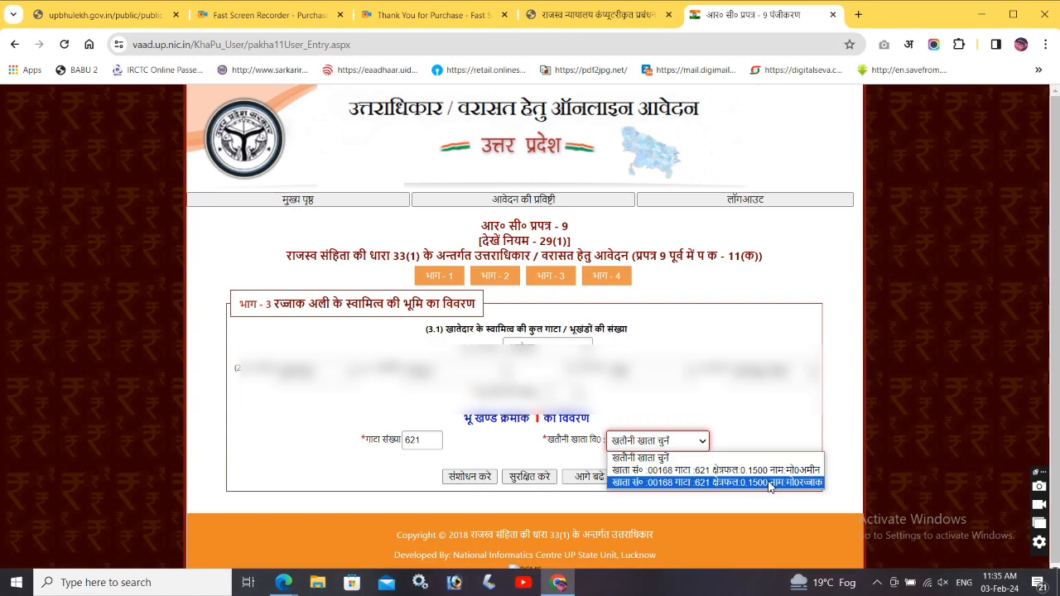
click(768, 483)
click(529, 476)
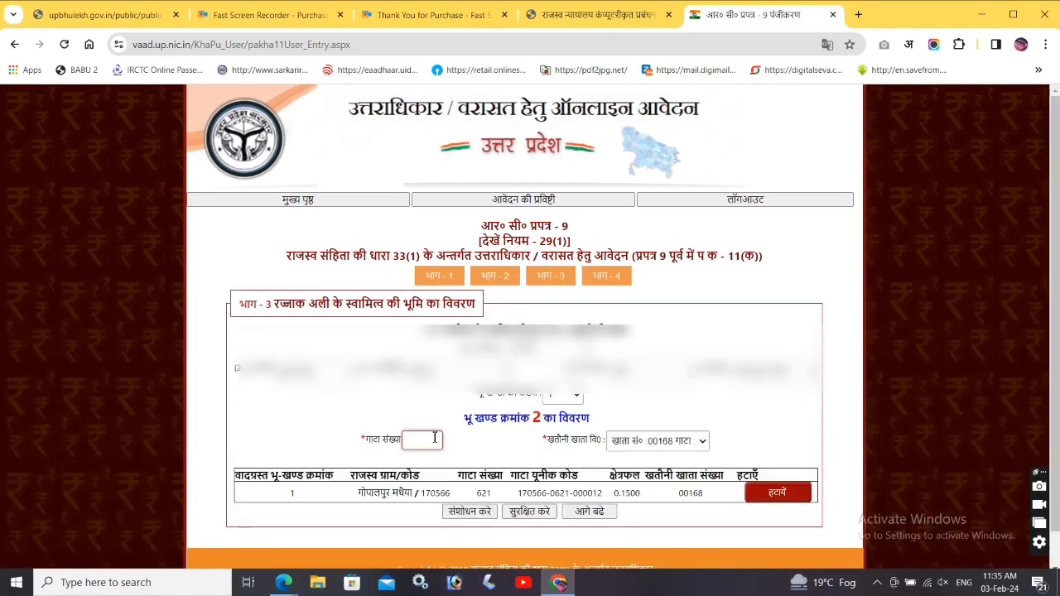
click(537, 481)
click(545, 359)
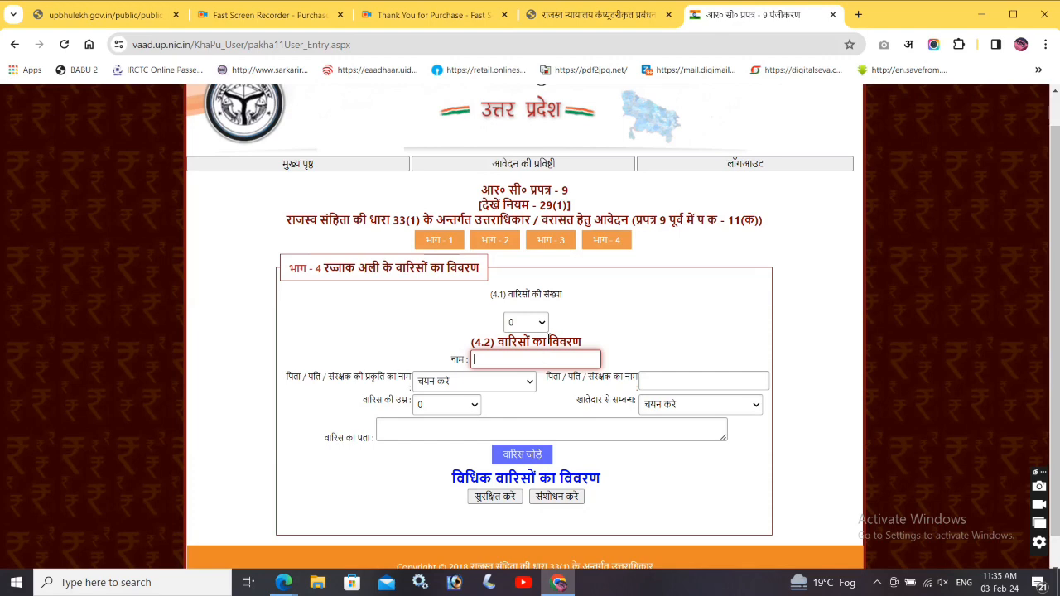
Step: Set the number of heirs to 4
click(538, 325)
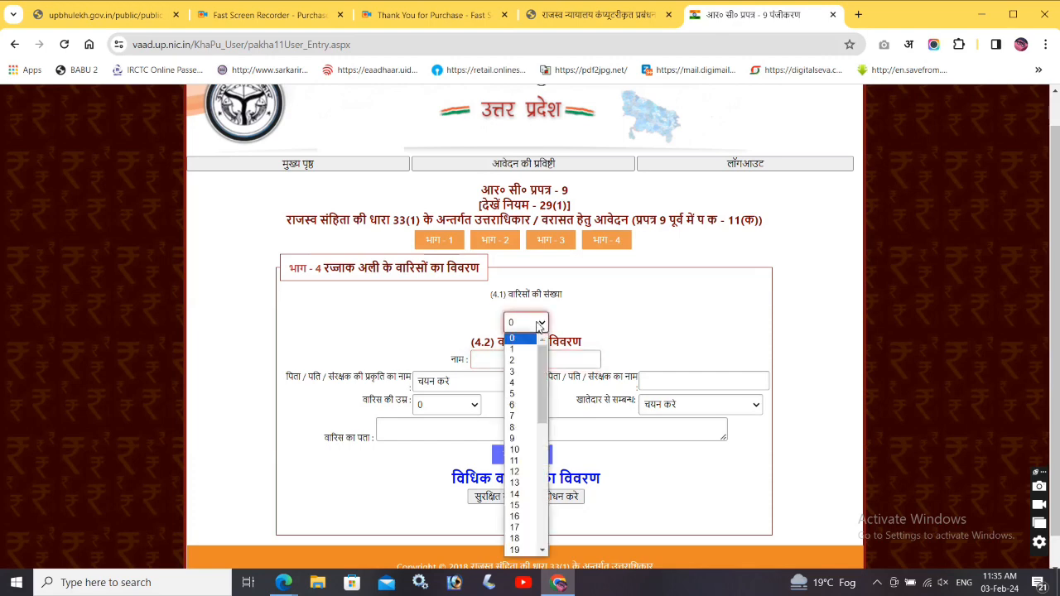
click(517, 385)
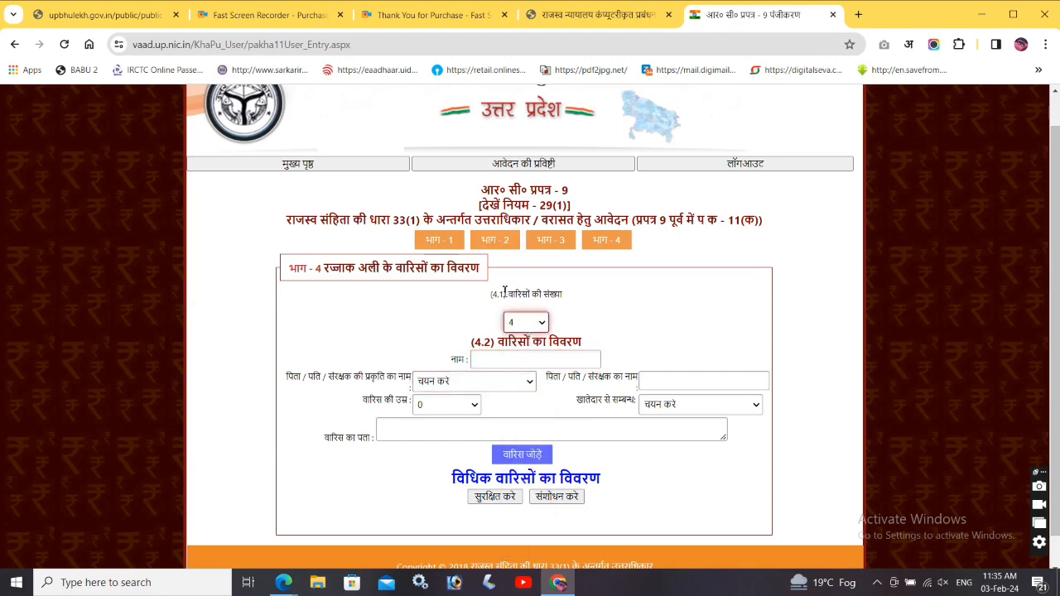
drag(504, 294, 603, 304)
drag(326, 267, 584, 300)
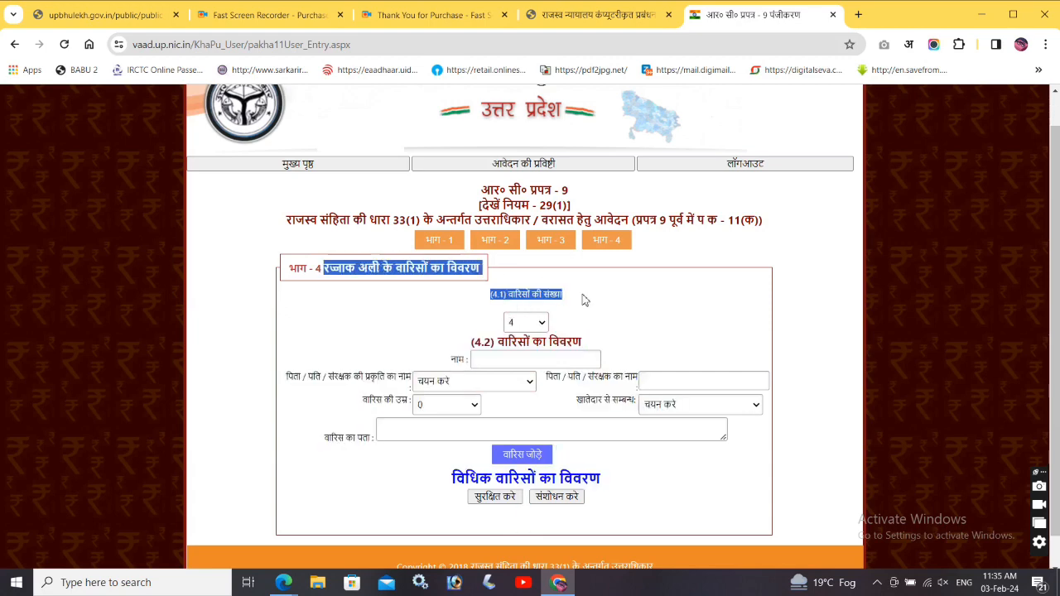
click(581, 300)
Step: Switch input to Hindi and enter the first heir's name in the नाम field
click(506, 363)
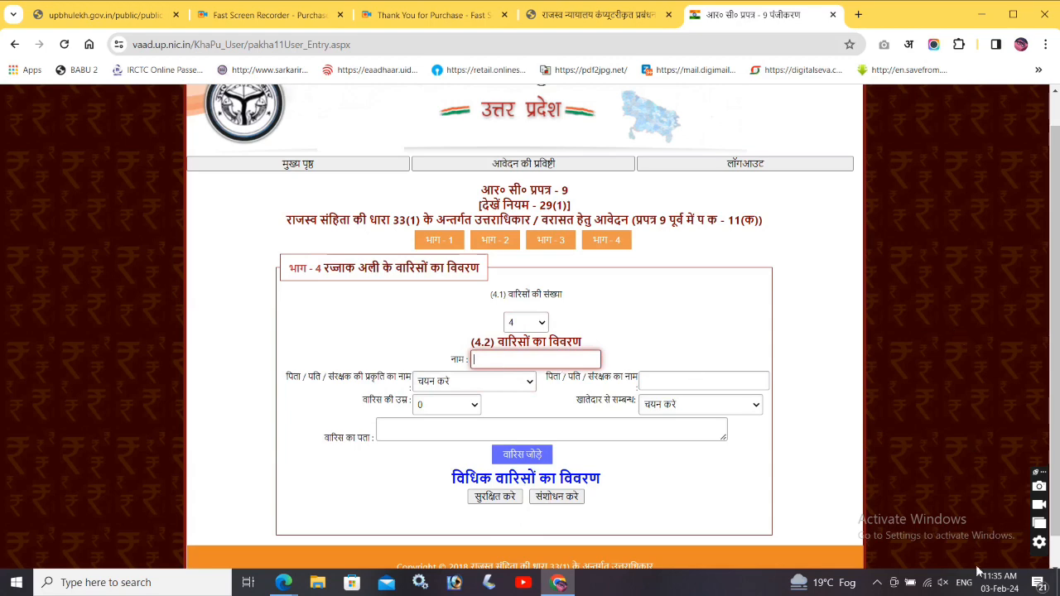
click(908, 43)
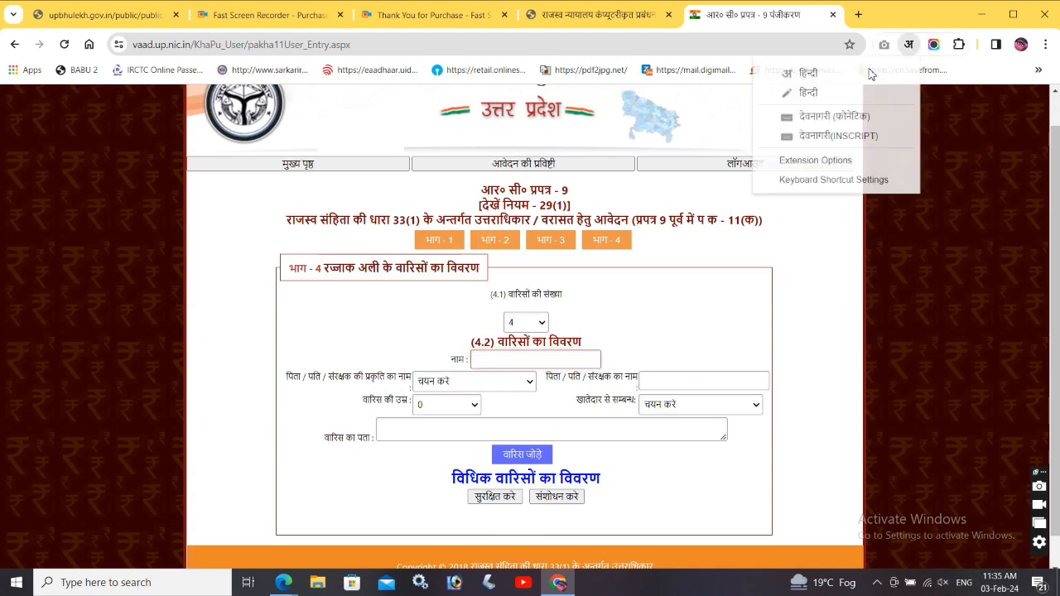
click(841, 75)
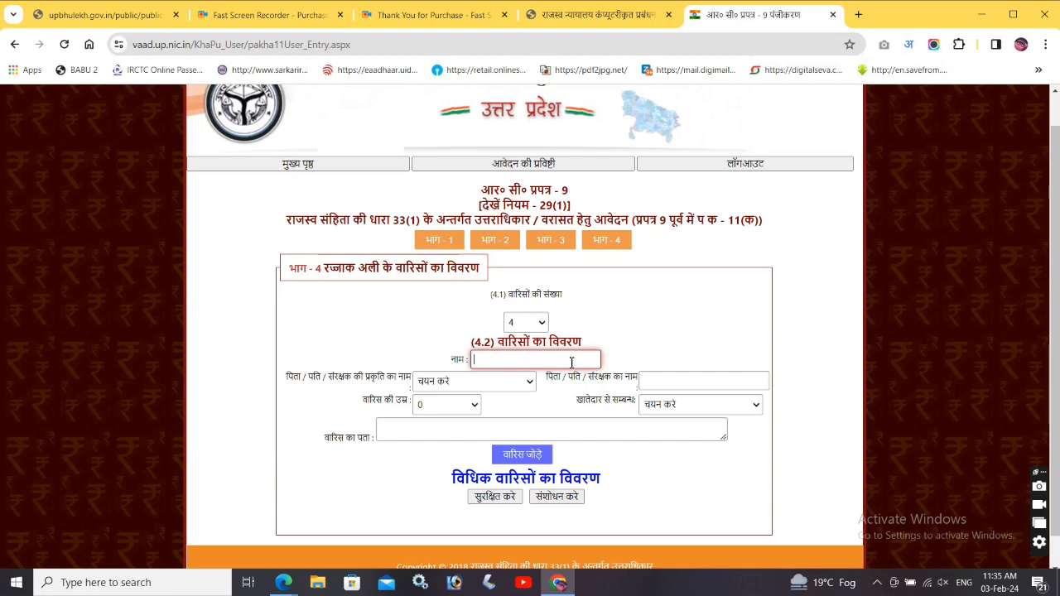
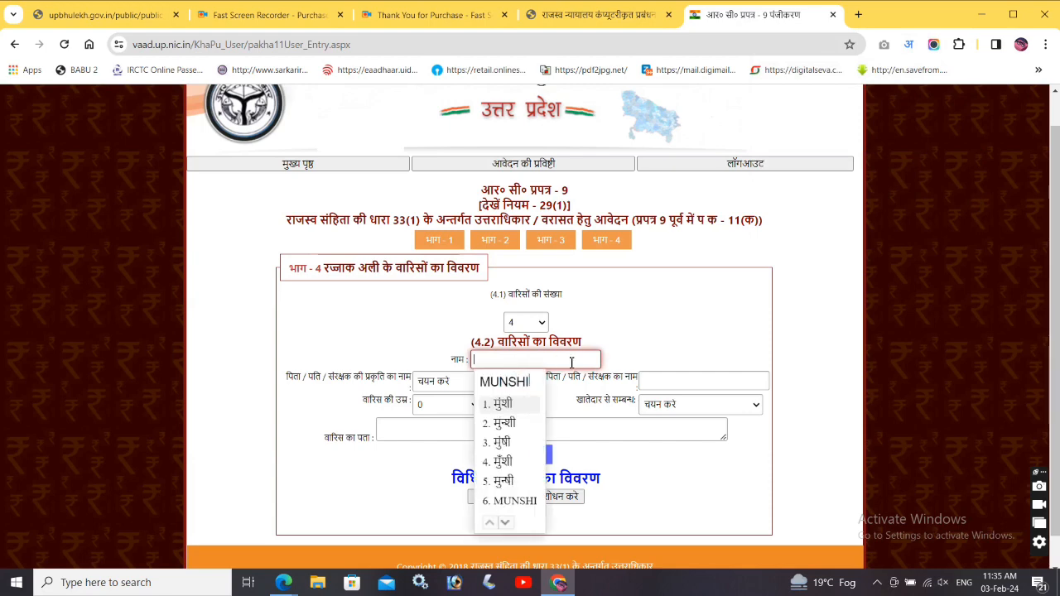
key(Return)
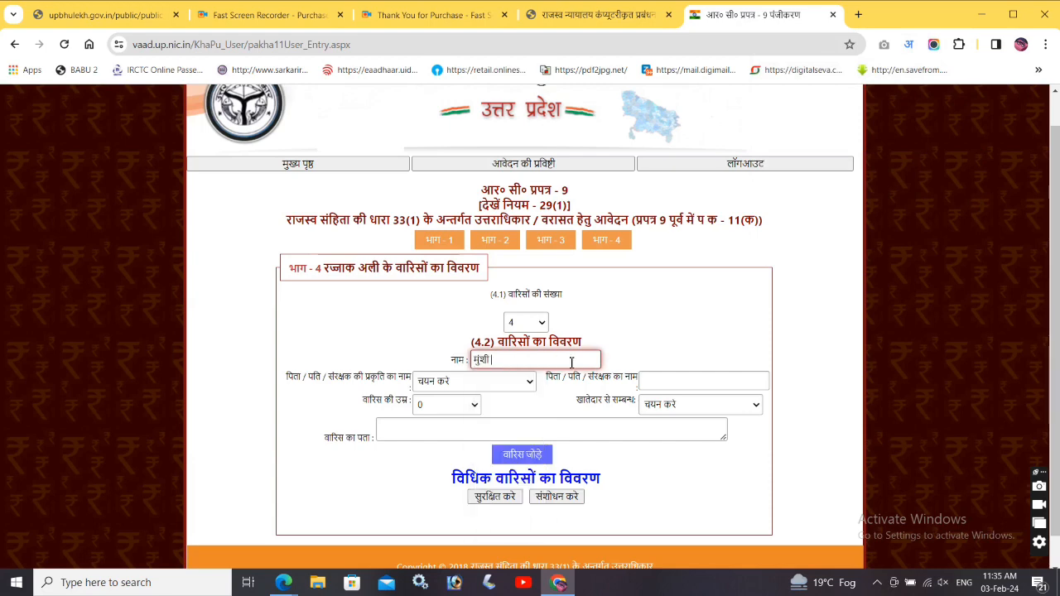
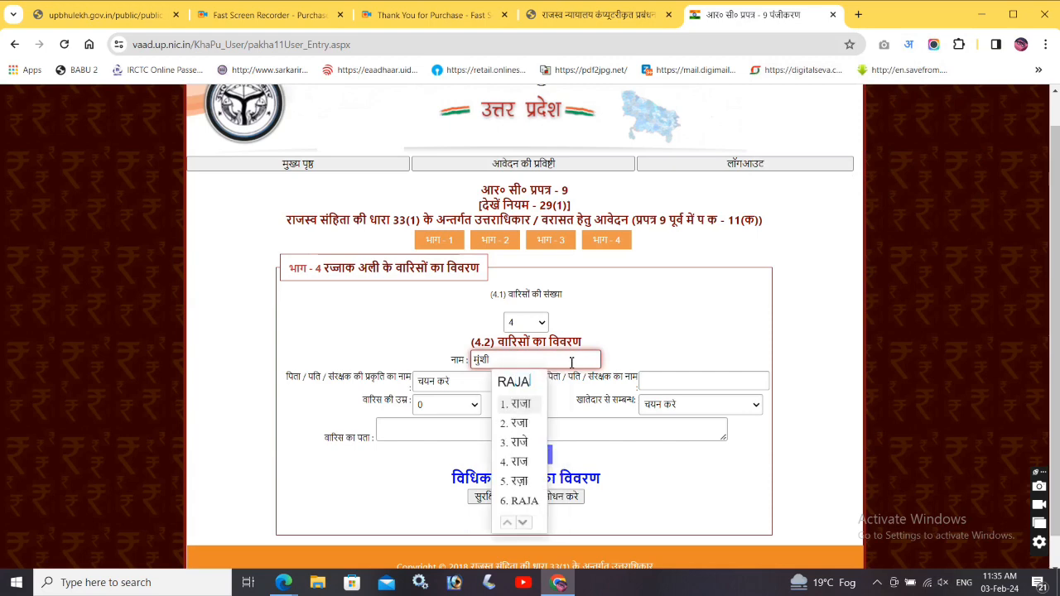
key(Down)
key(Return)
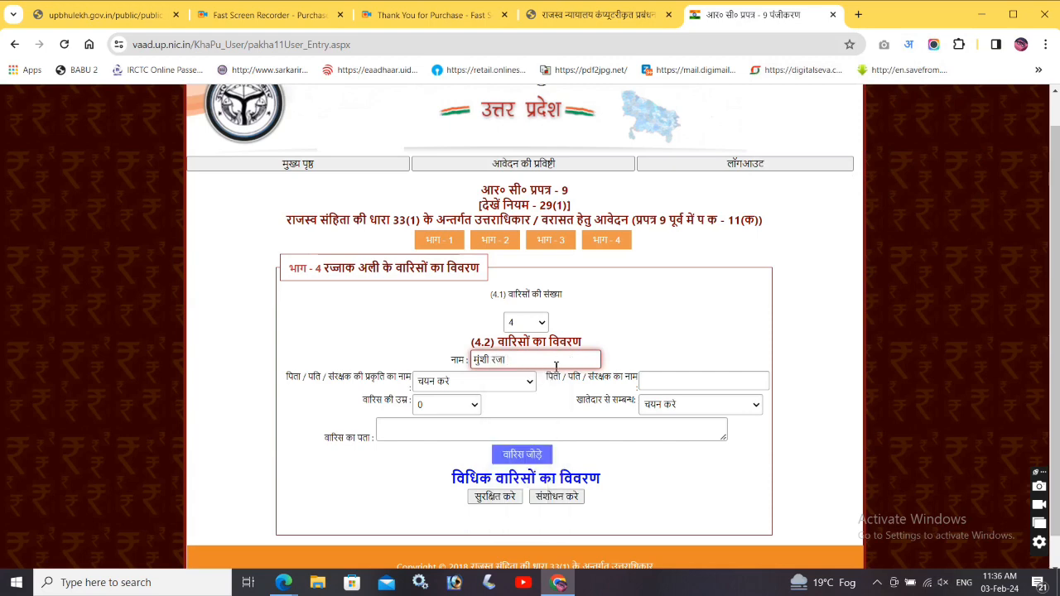
Step: Set the guardian relation to पिता and enter the father's name in Hindi
click(526, 382)
click(450, 406)
click(662, 381)
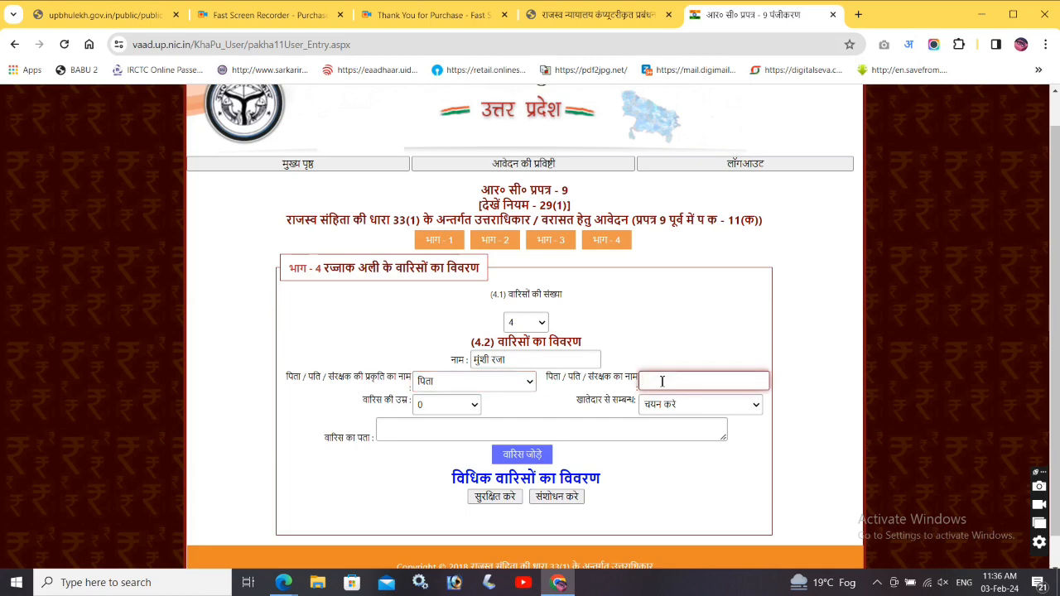
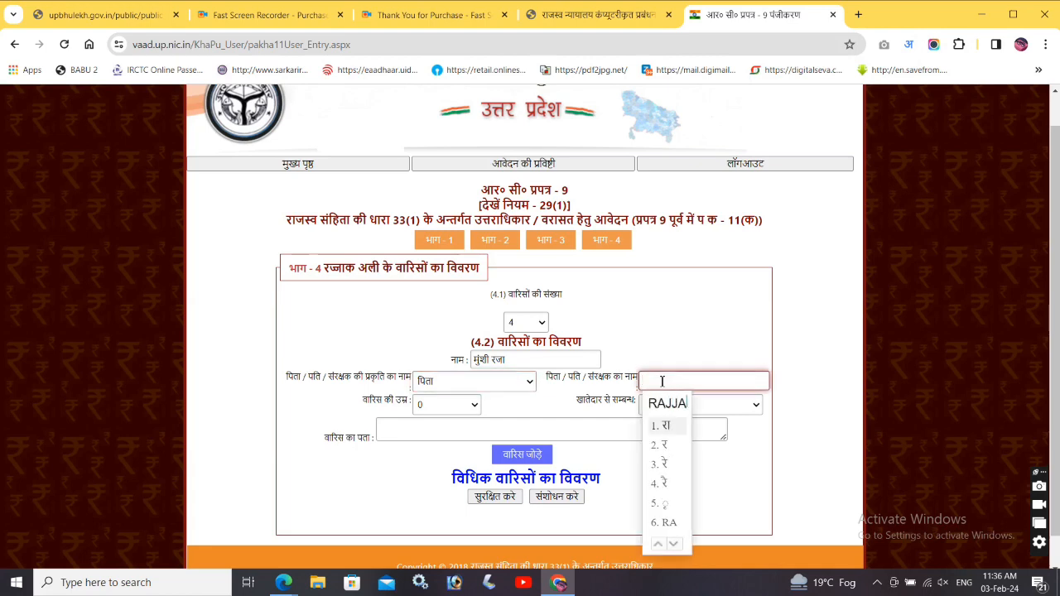
key(Return)
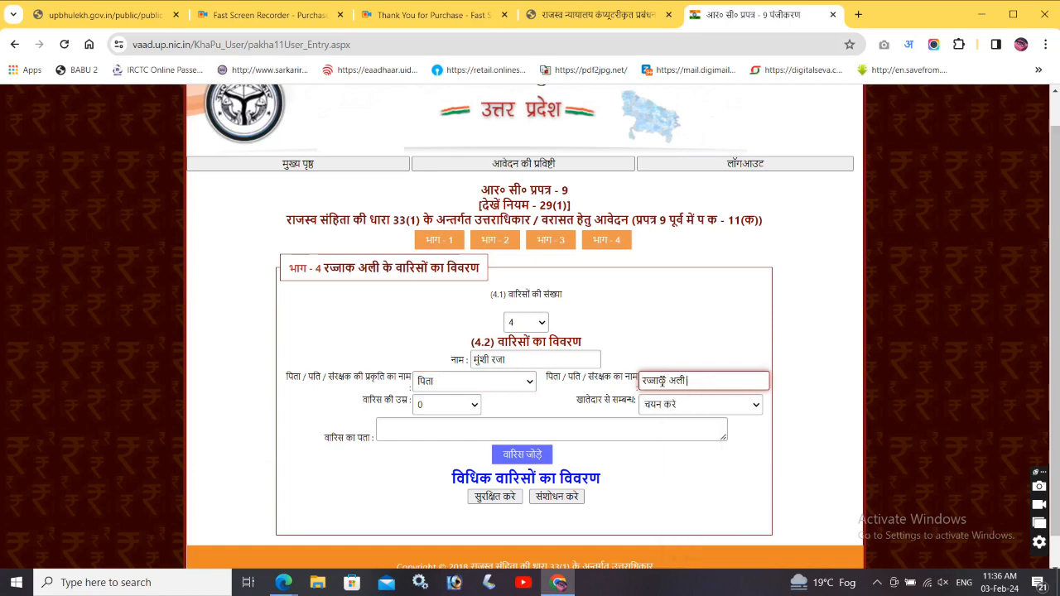
click(454, 410)
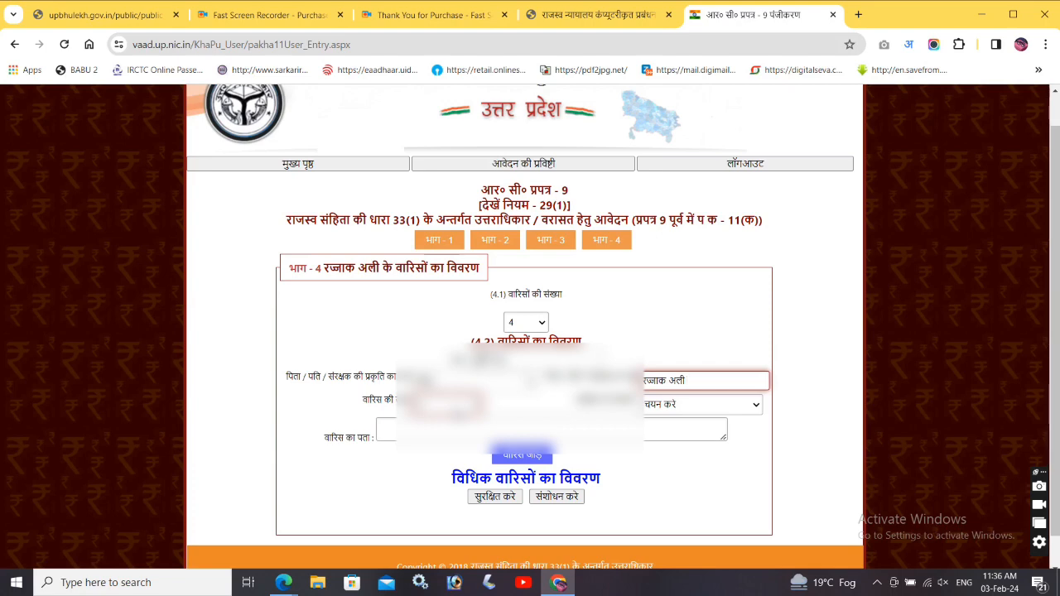
Step: Set the first heir's age to 45 and relationship to पुत्र-पुत्रादि क्रम में पुंजातीय वंश
click(456, 406)
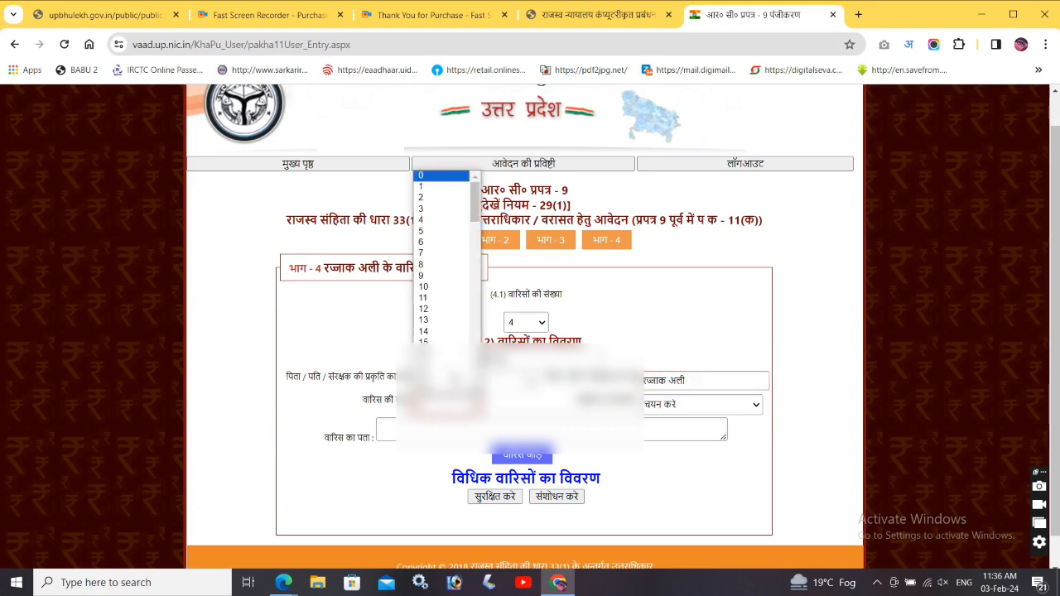
scroll(432, 273, down, 1)
scroll(432, 278, down, 10)
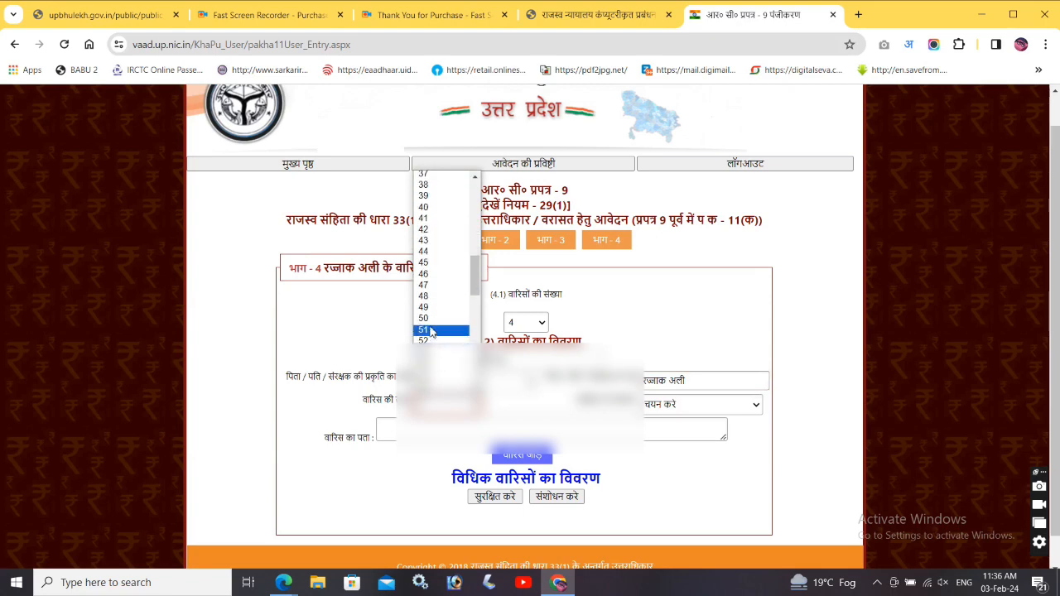
click(425, 264)
click(674, 412)
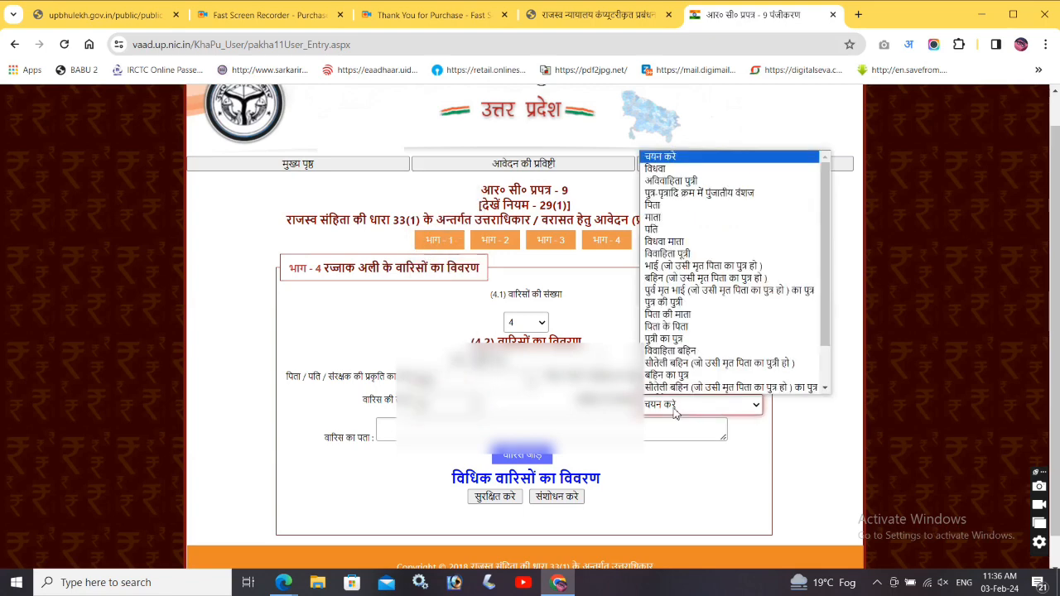
click(692, 192)
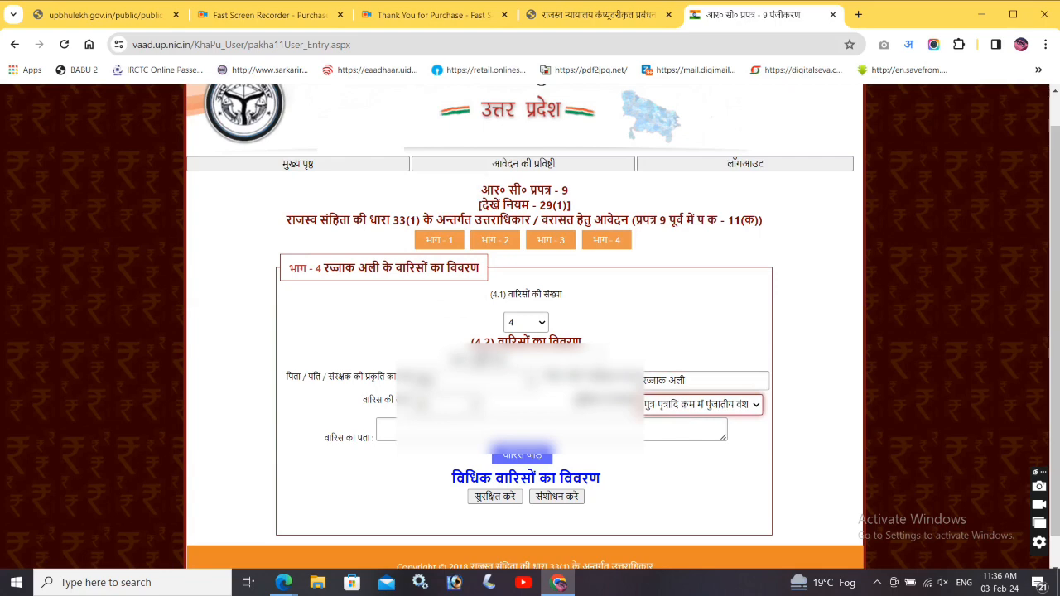
click(705, 404)
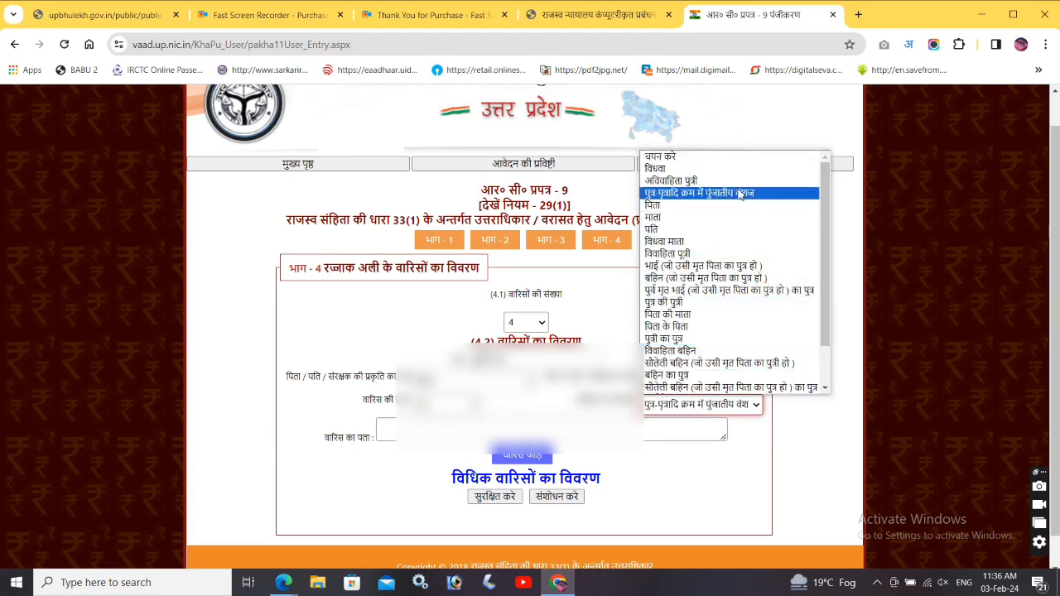
click(779, 198)
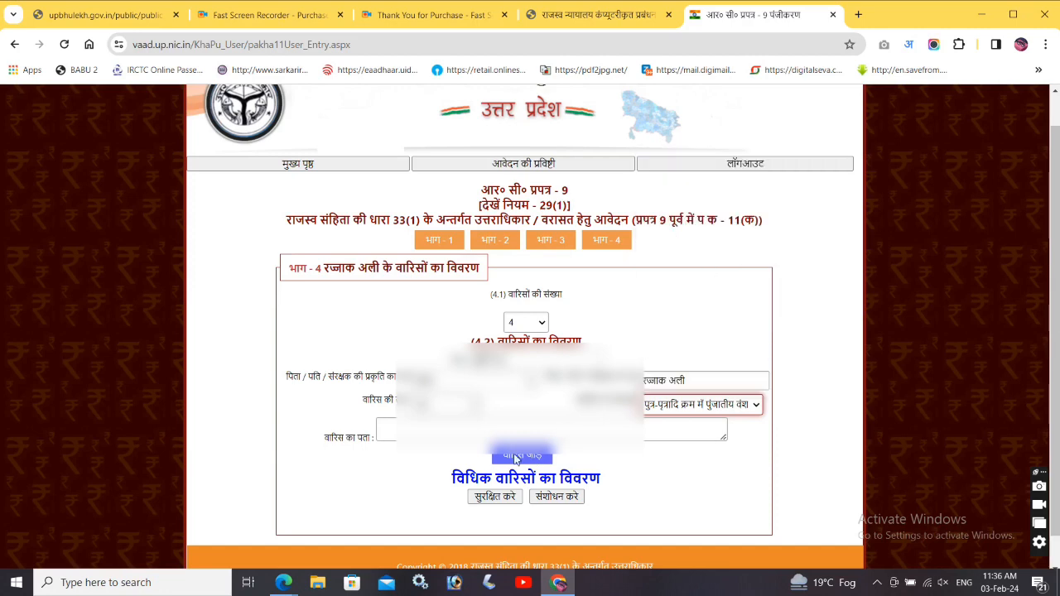
Step: Paste the heir's address and add the first heir to the heirs table
click(457, 431)
key(ctrl+v)
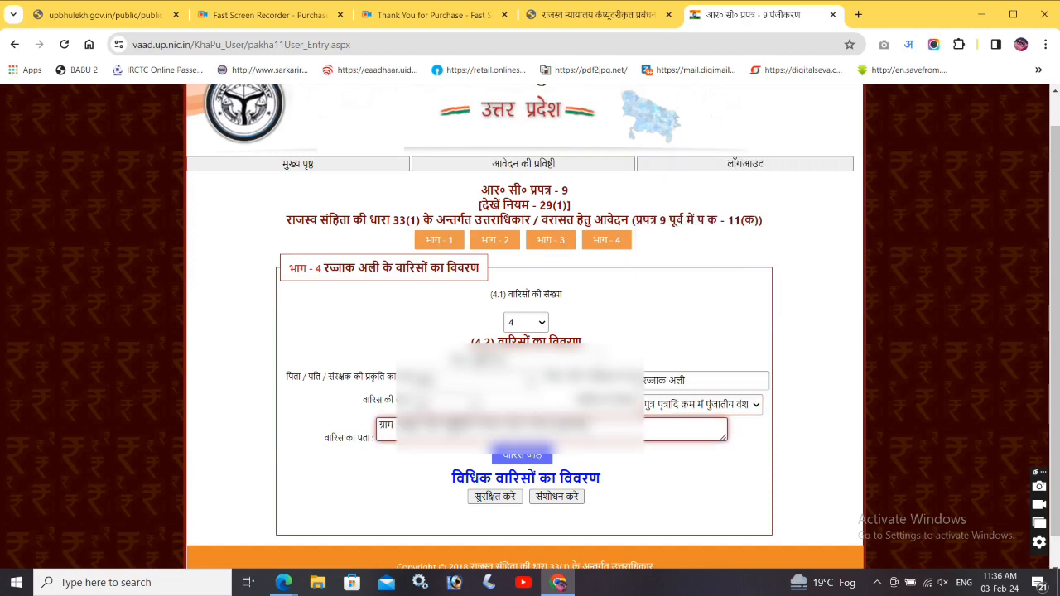
click(521, 455)
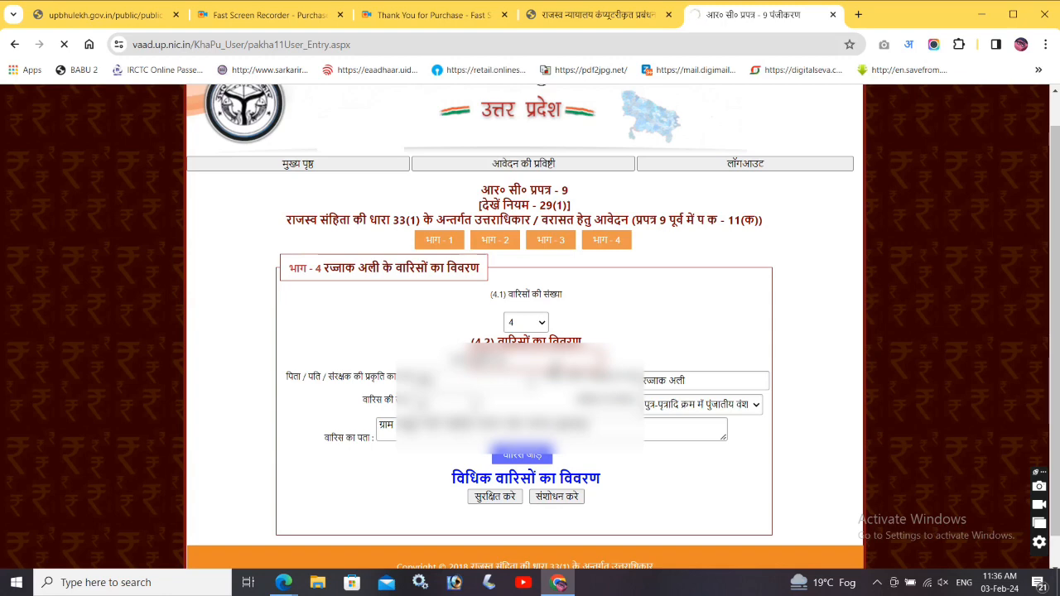
scroll(536, 325, down, 2)
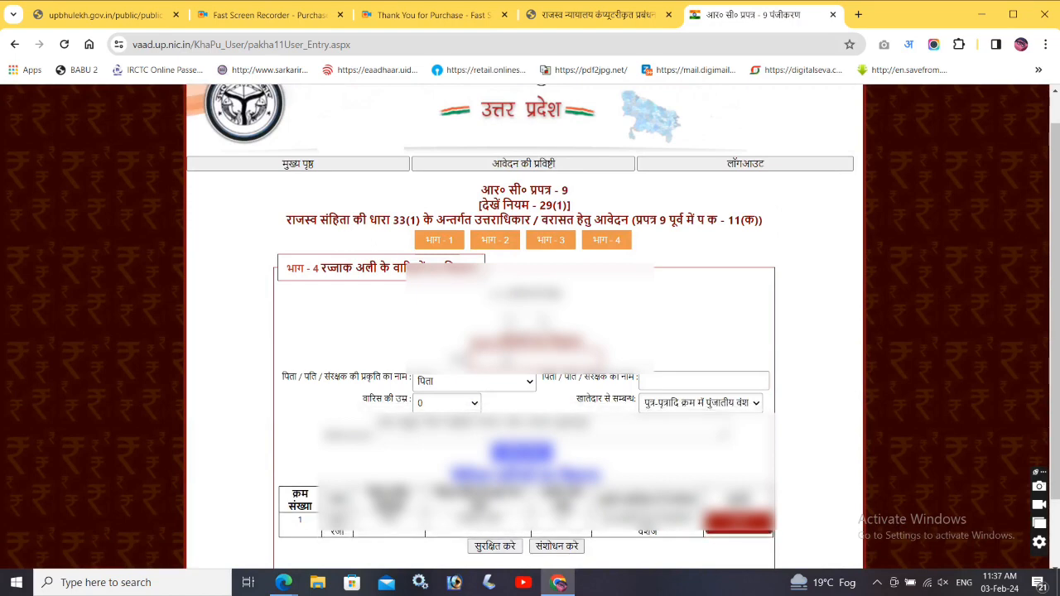
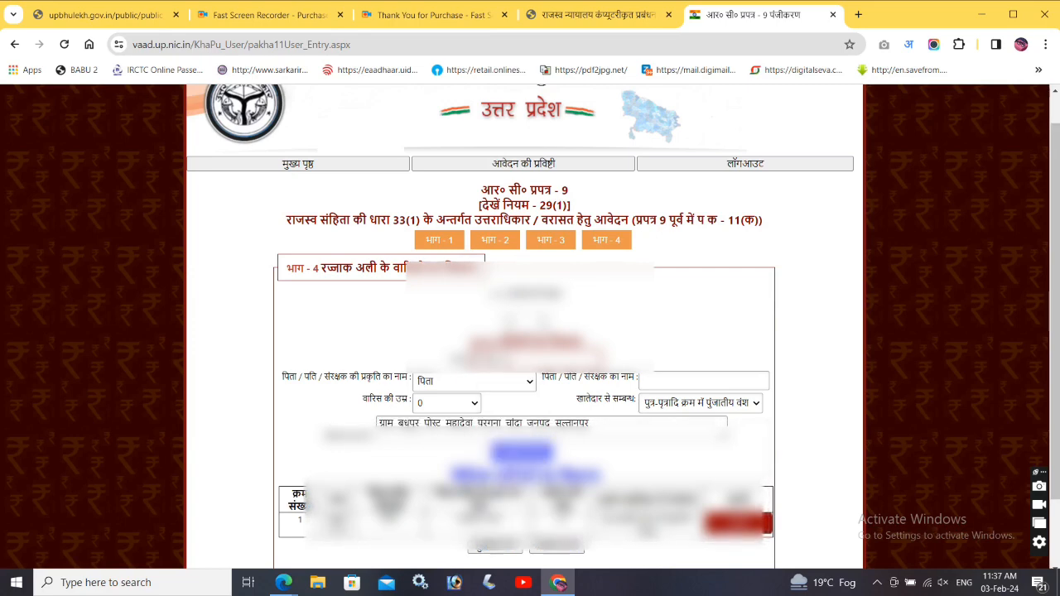
Step: Enter the second heir's name and the same father's name, set age 41, and add as row 2
click(690, 380)
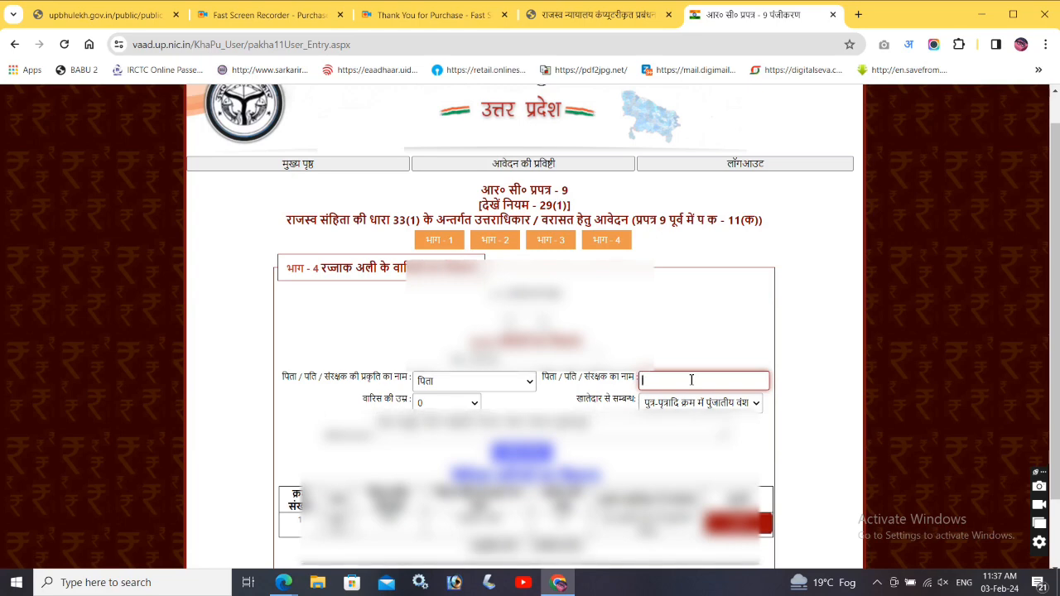
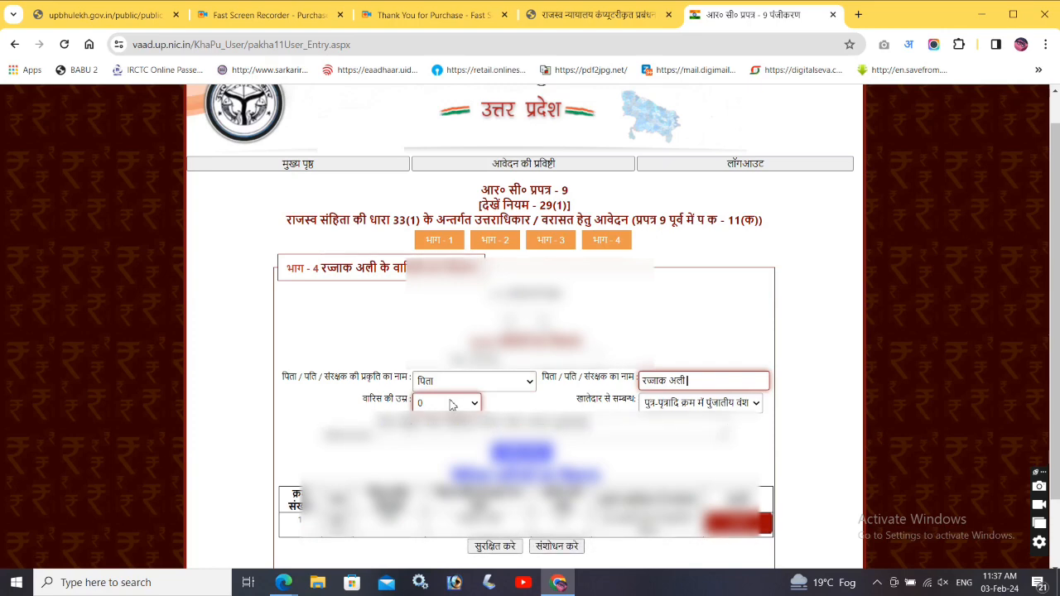
click(452, 404)
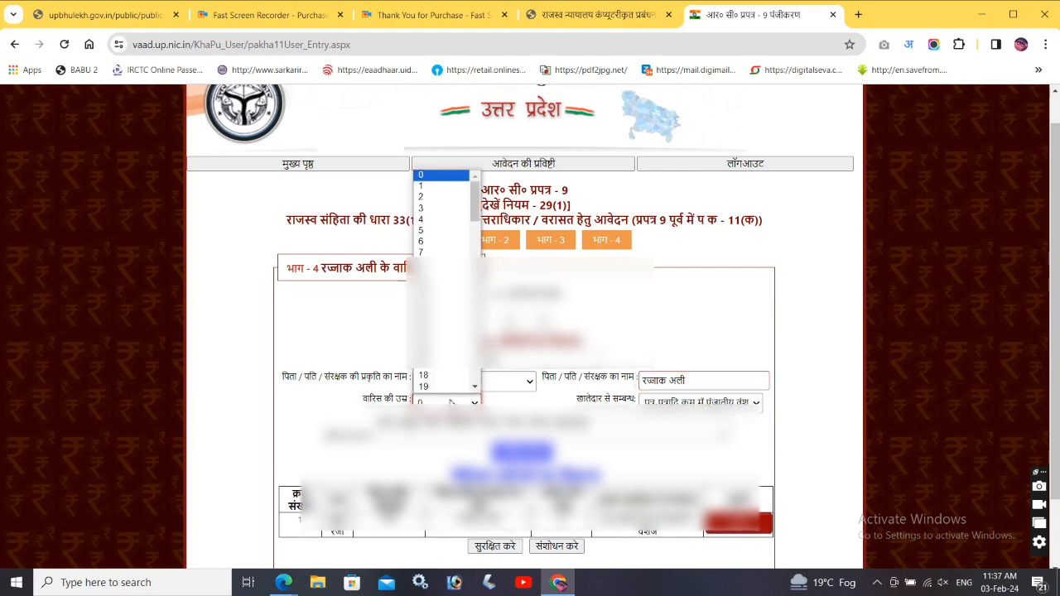
scroll(446, 315, down, 4)
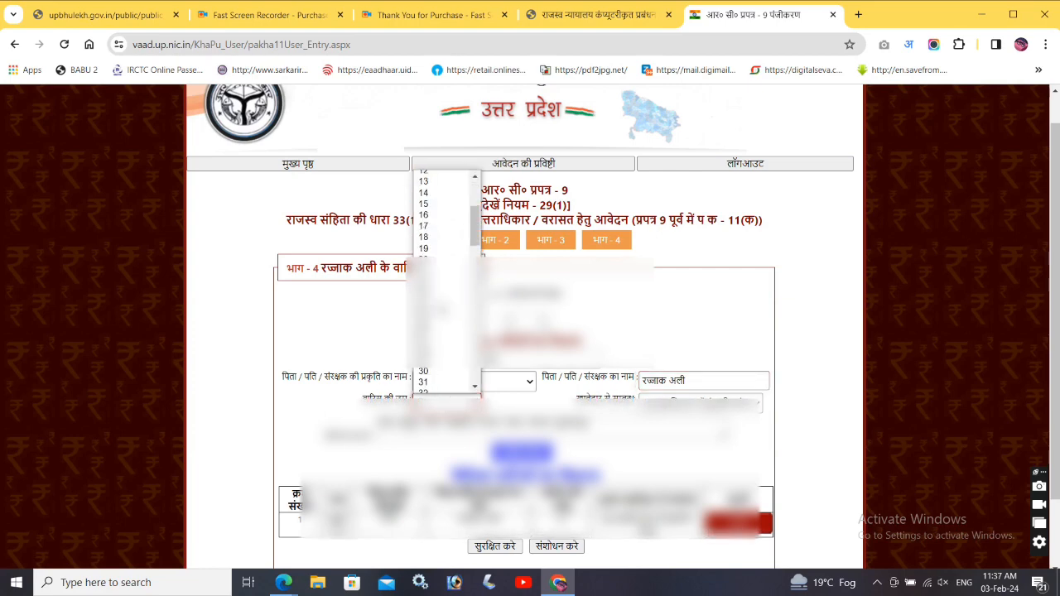
scroll(446, 281, down, 8)
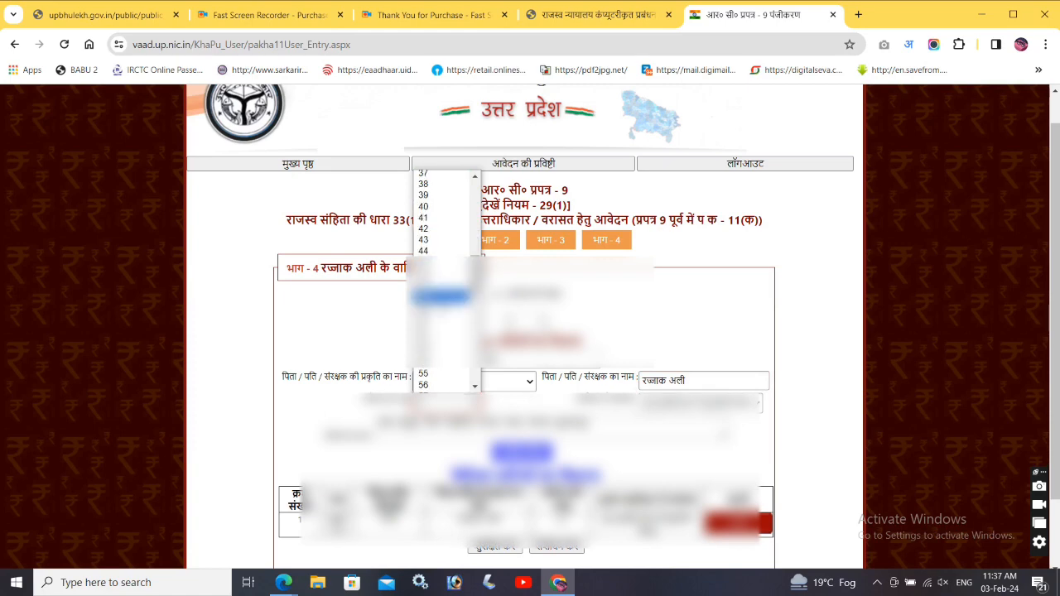
click(433, 219)
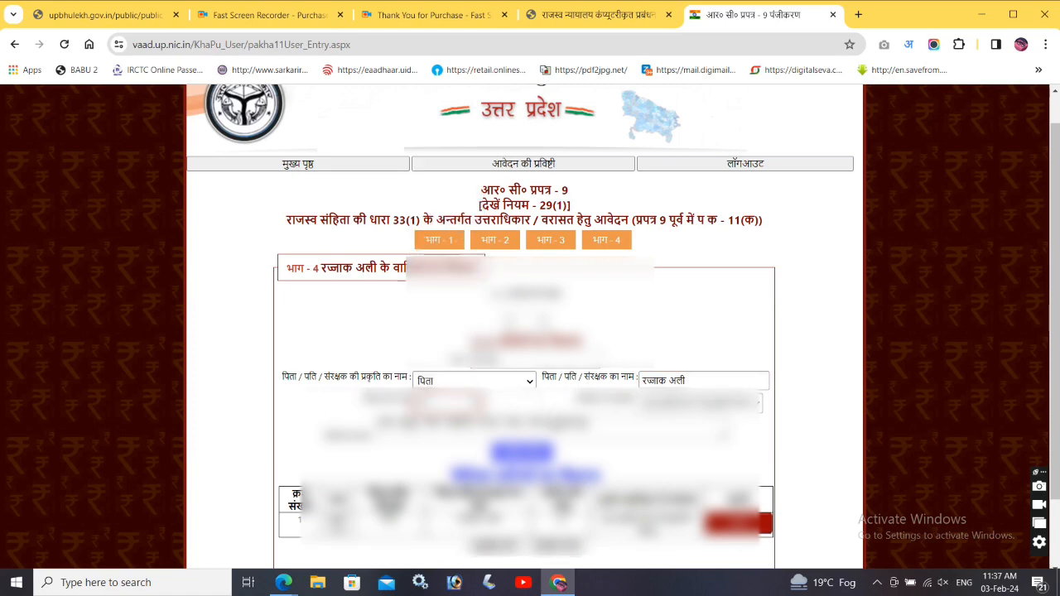
click(530, 455)
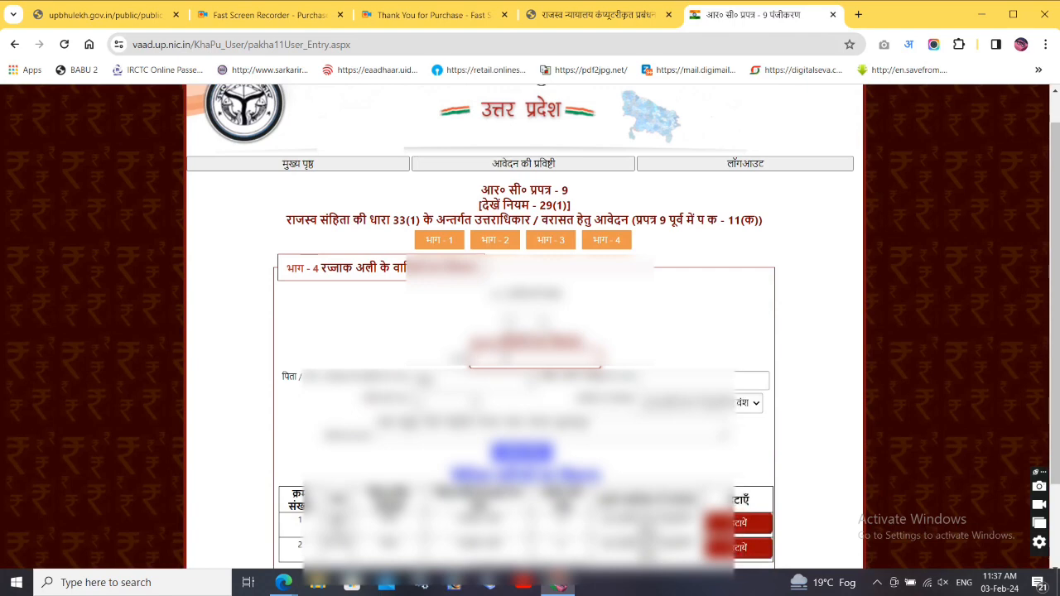
Step: Enter the third heir's name and father's name, pick the age, and add as row 3
text(mohammad)
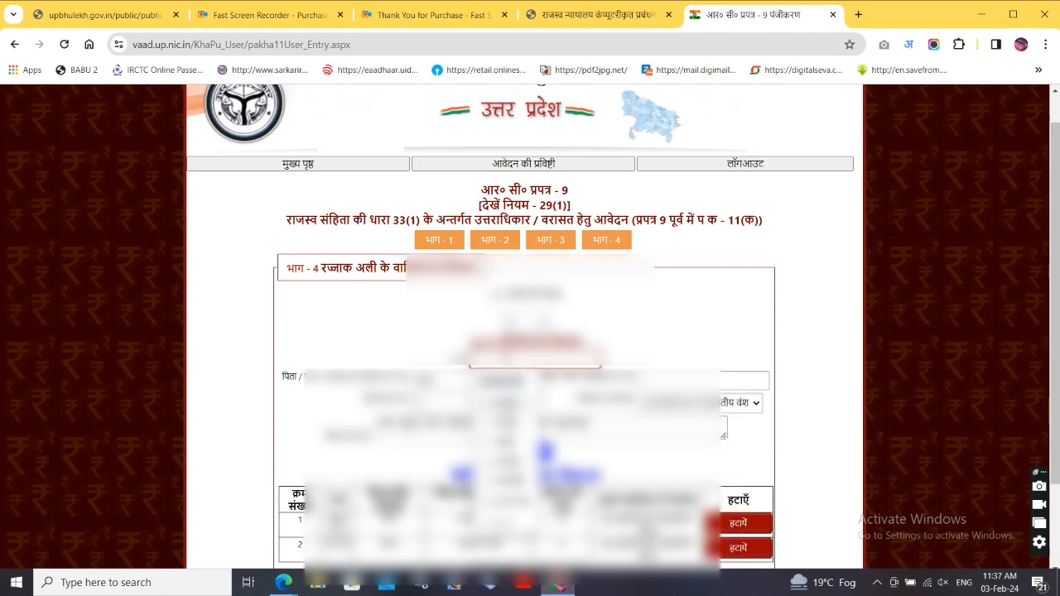
key(space)
click(673, 382)
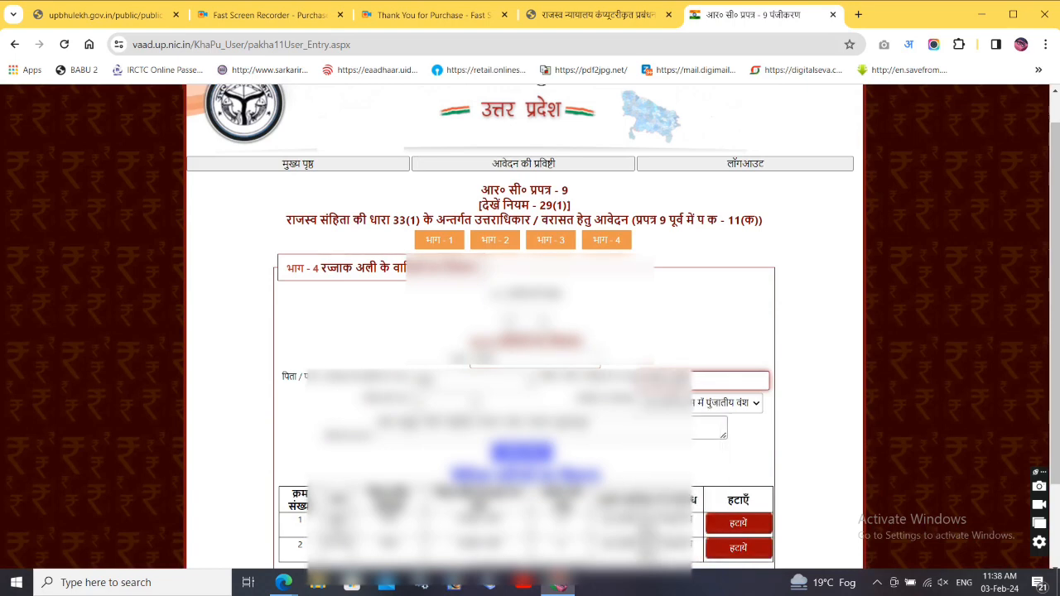
click(443, 403)
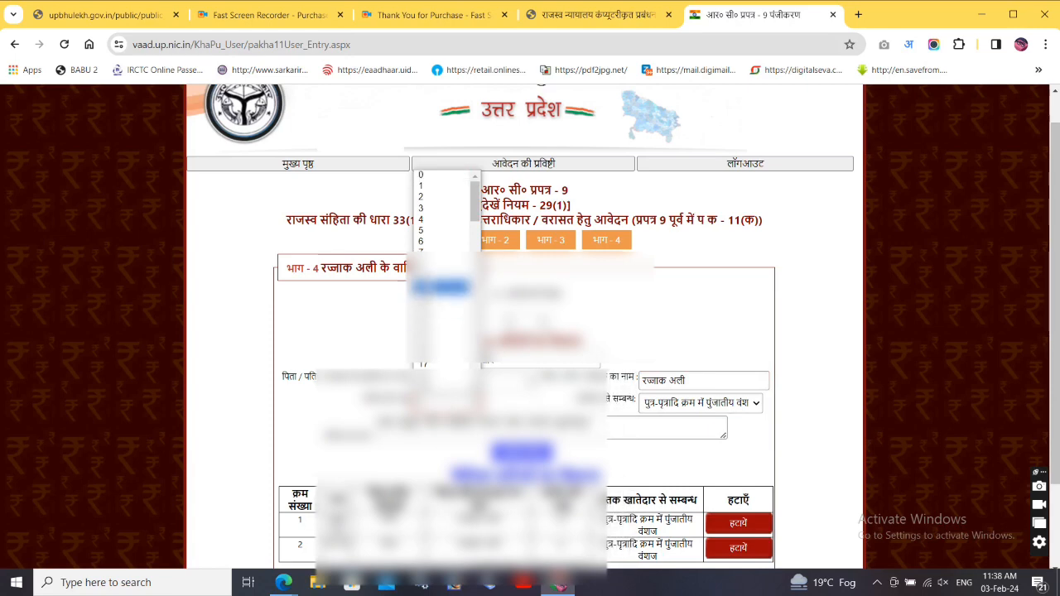
scroll(443, 211, down, 8)
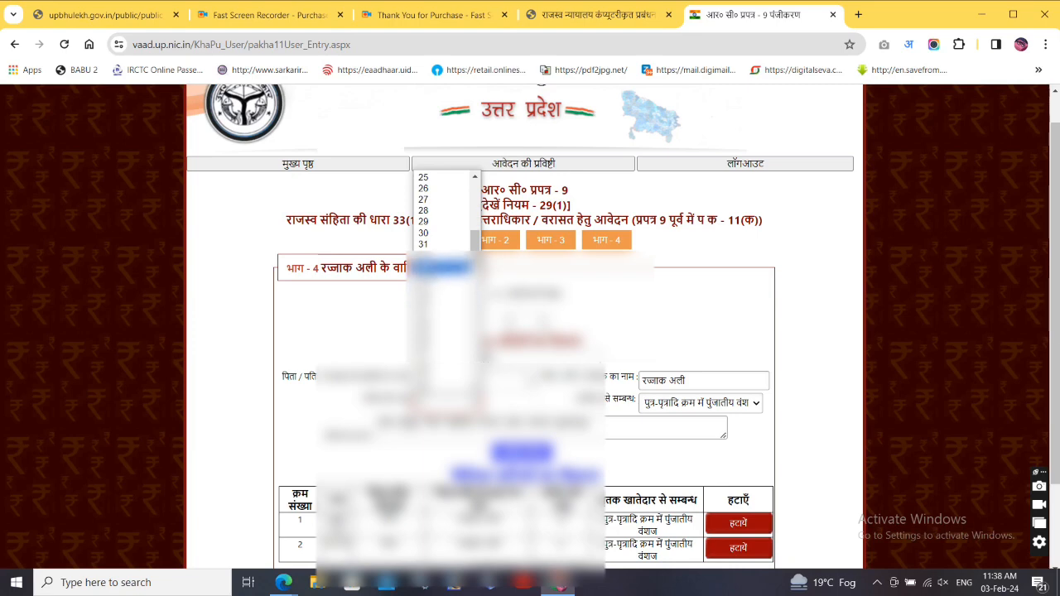
click(427, 294)
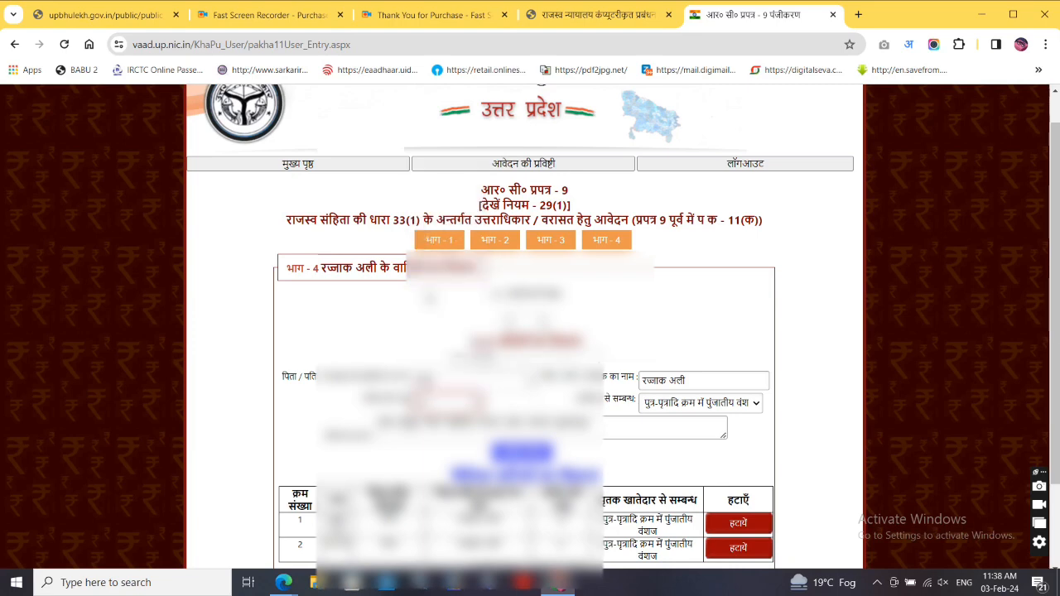
click(582, 426)
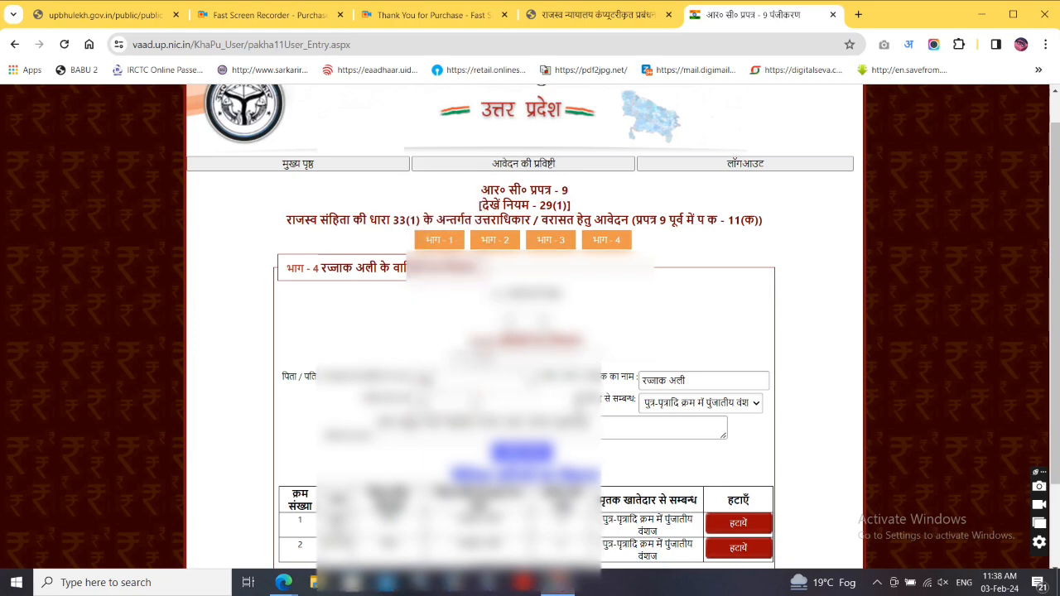
click(522, 452)
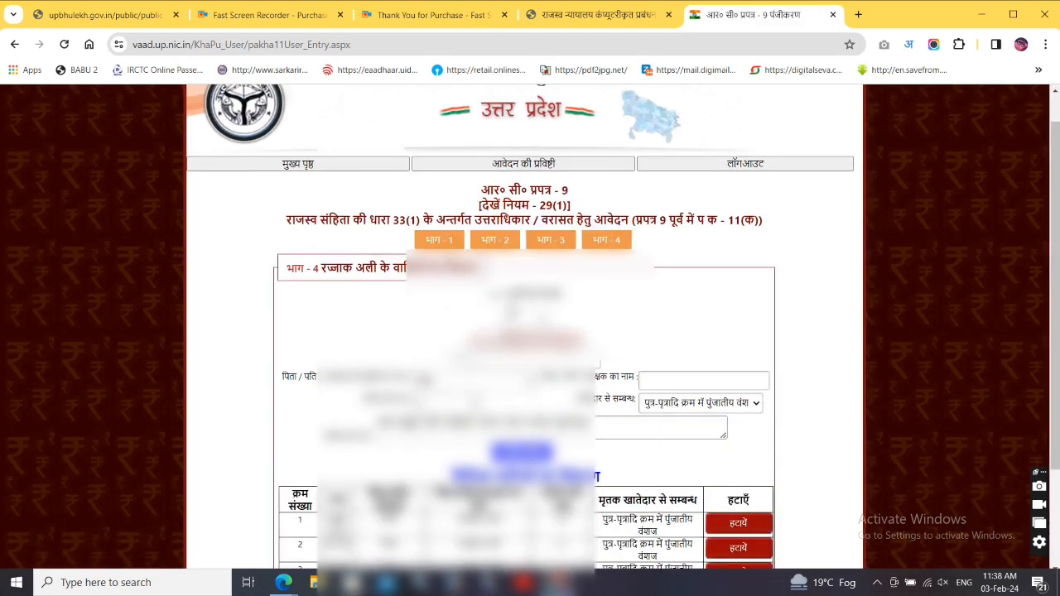
Step: Enter the fourth heir's name and father's name and set the age to 31
click(520, 362)
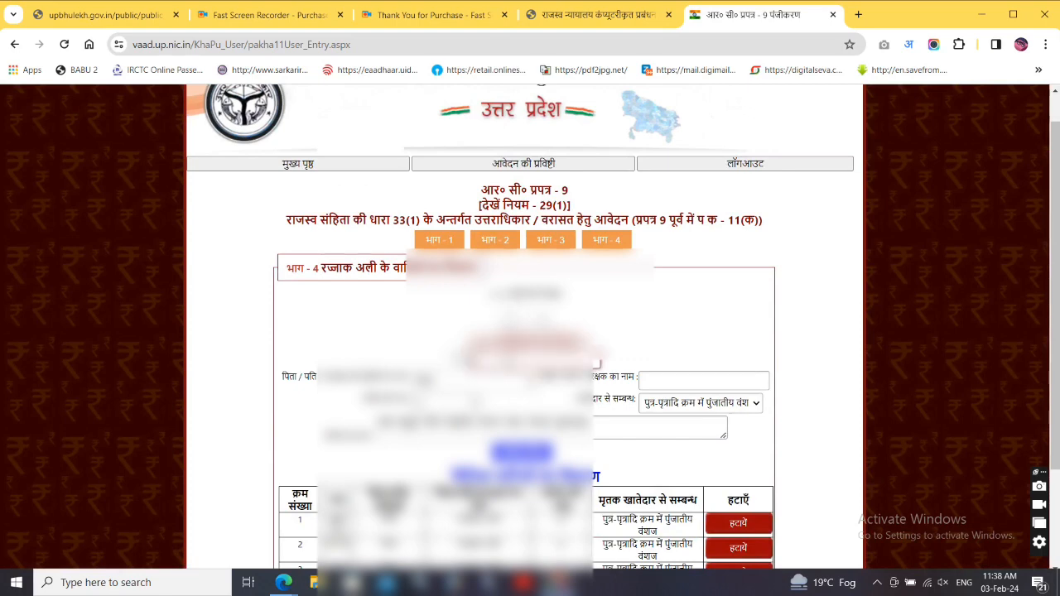
text(mohammad)
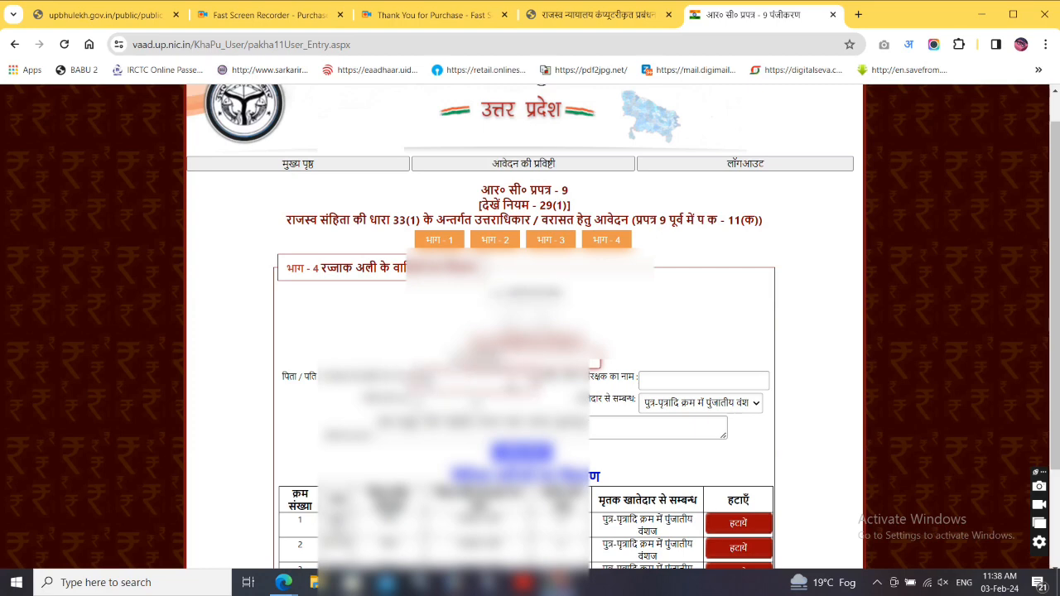
click(674, 381)
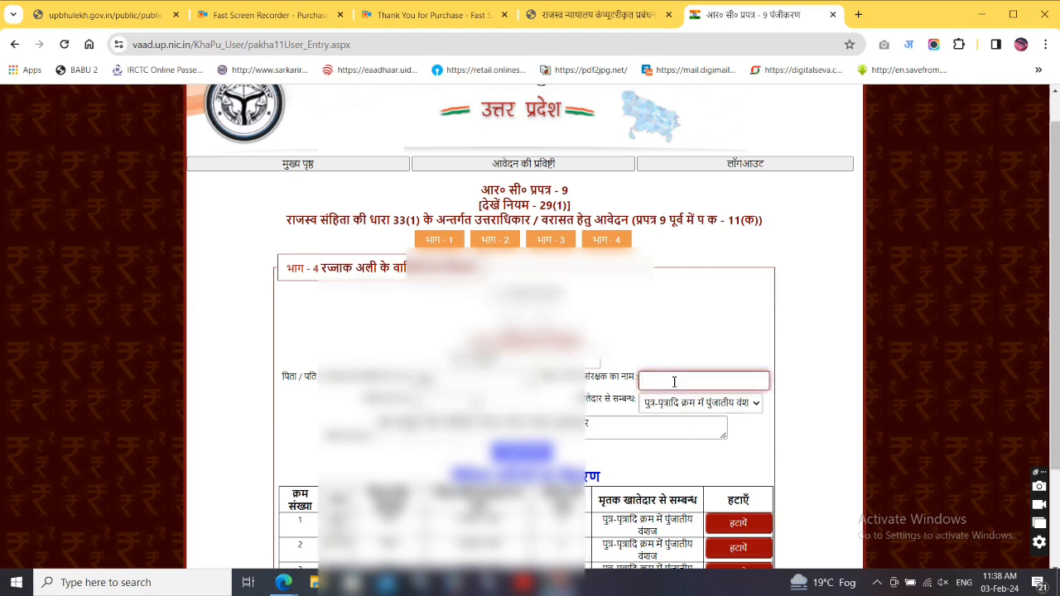
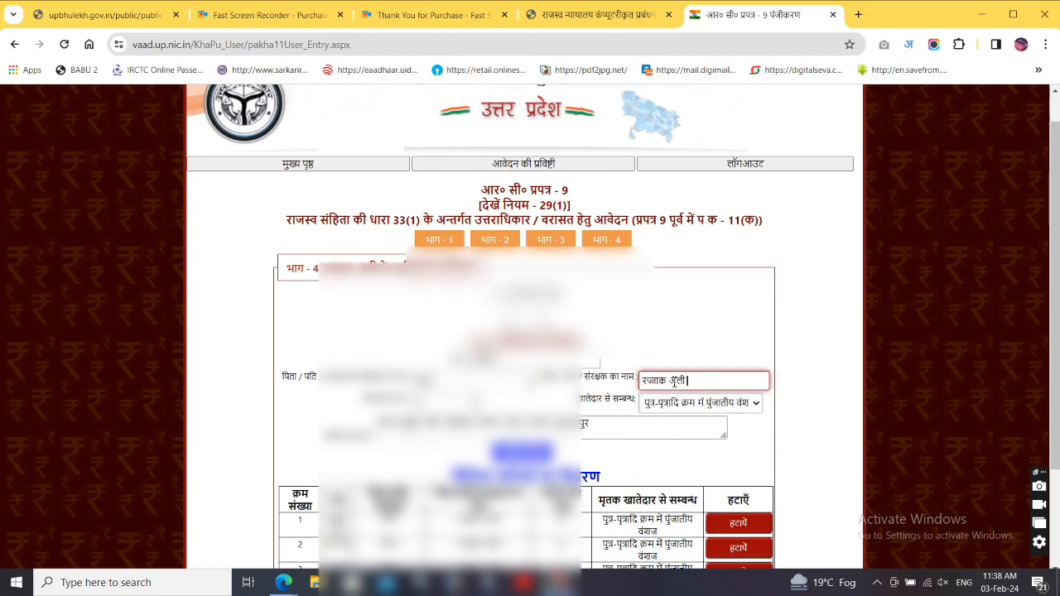
click(466, 403)
click(470, 403)
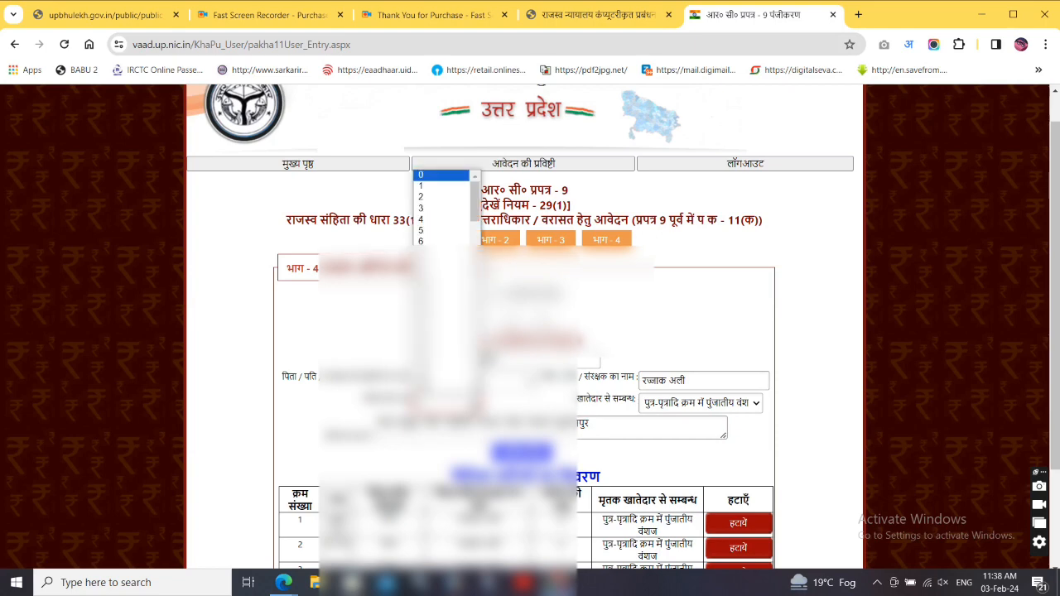
scroll(443, 298, down, 8)
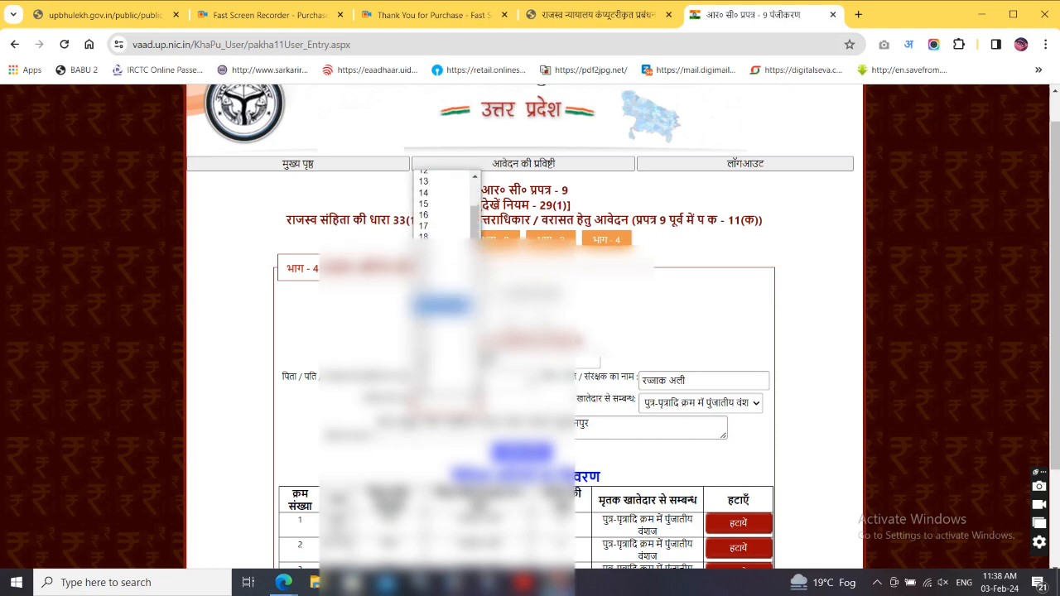
scroll(443, 281, down, 4)
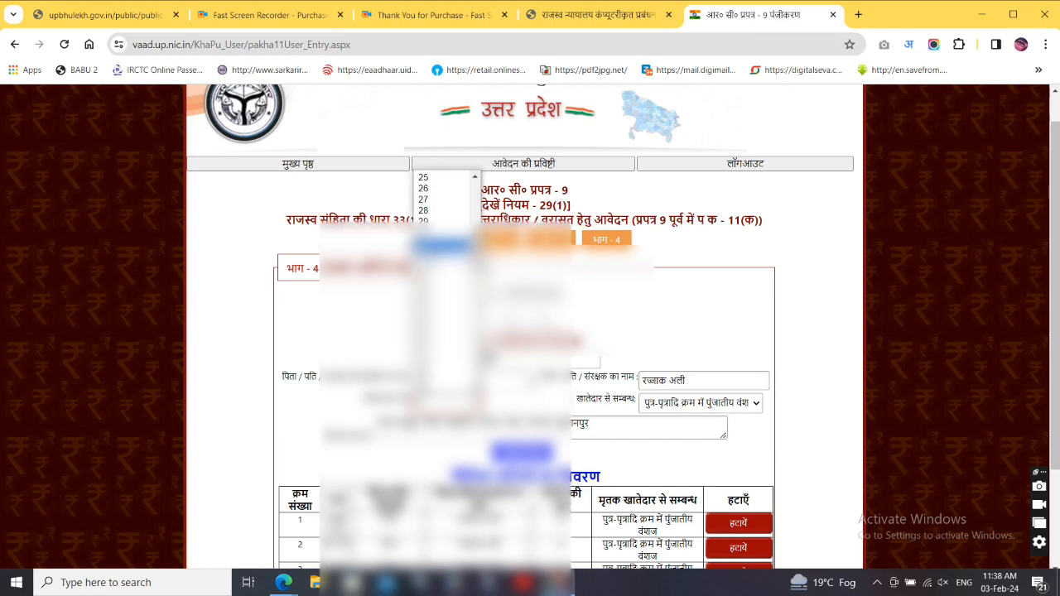
click(451, 206)
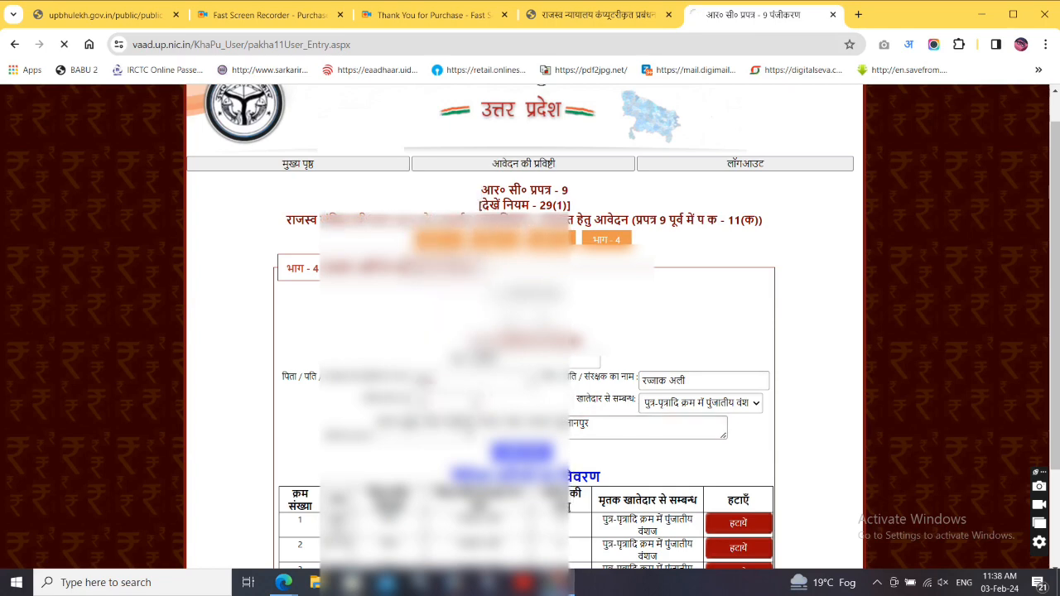
scroll(570, 366, down, 2)
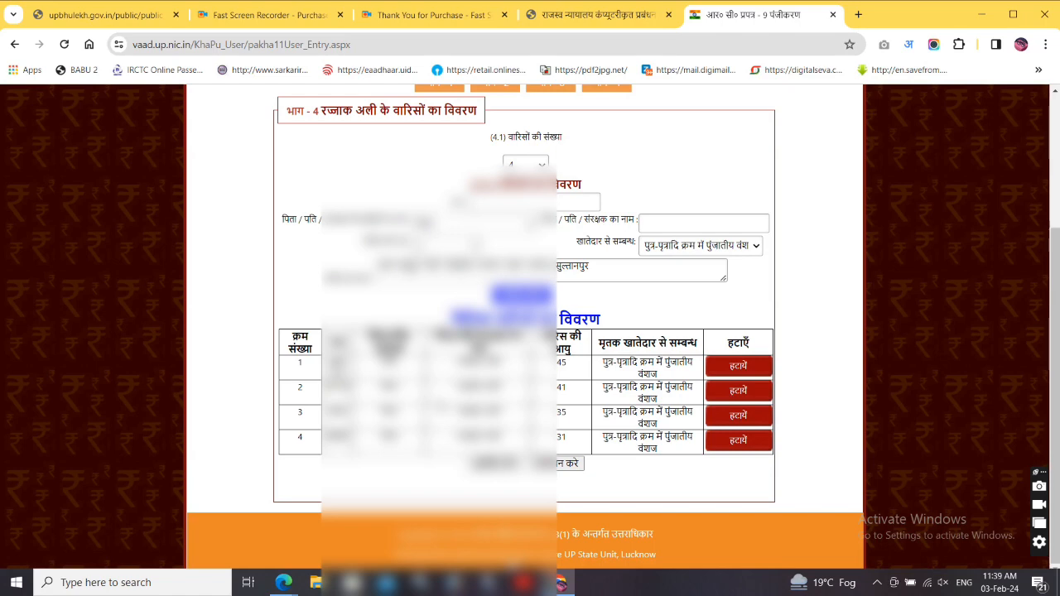
Step: Review the heirs table and the red reminder to check details before saving
scroll(533, 367, up, 2)
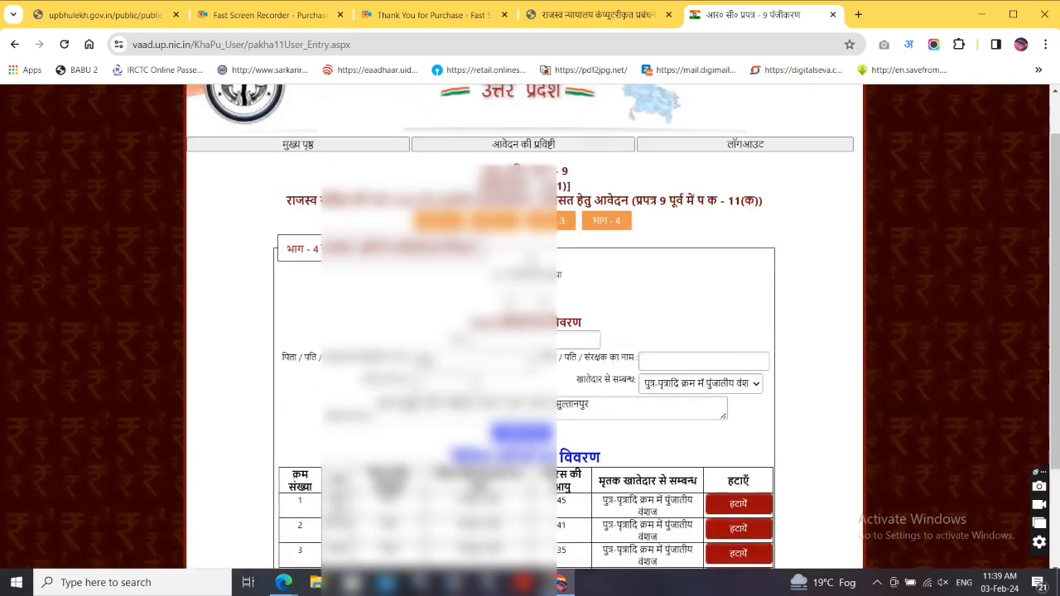
scroll(534, 367, down, 2)
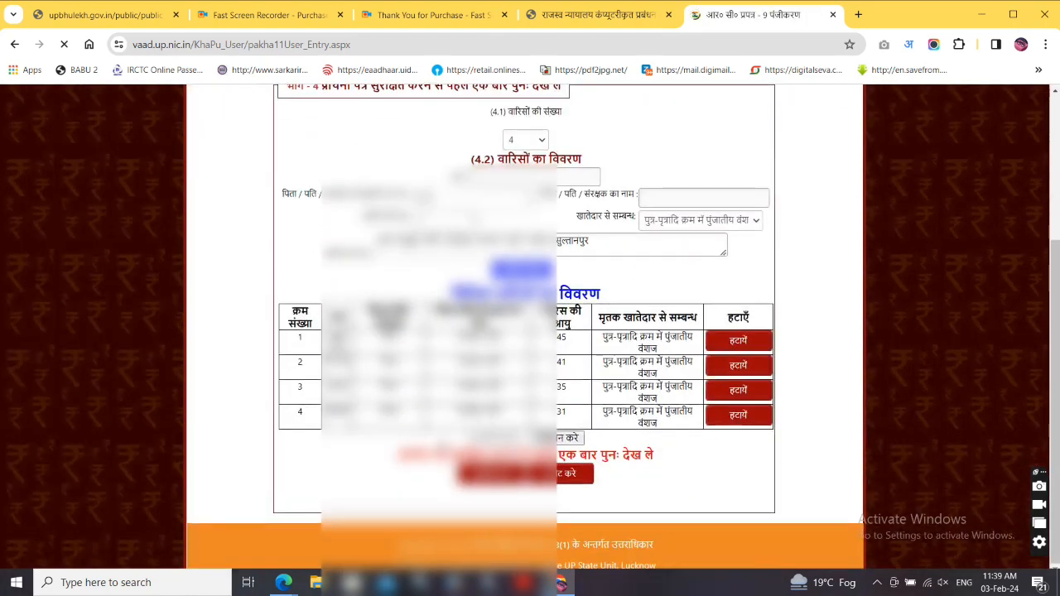
drag(403, 455, 681, 457)
click(646, 453)
scroll(406, 436, down, 1)
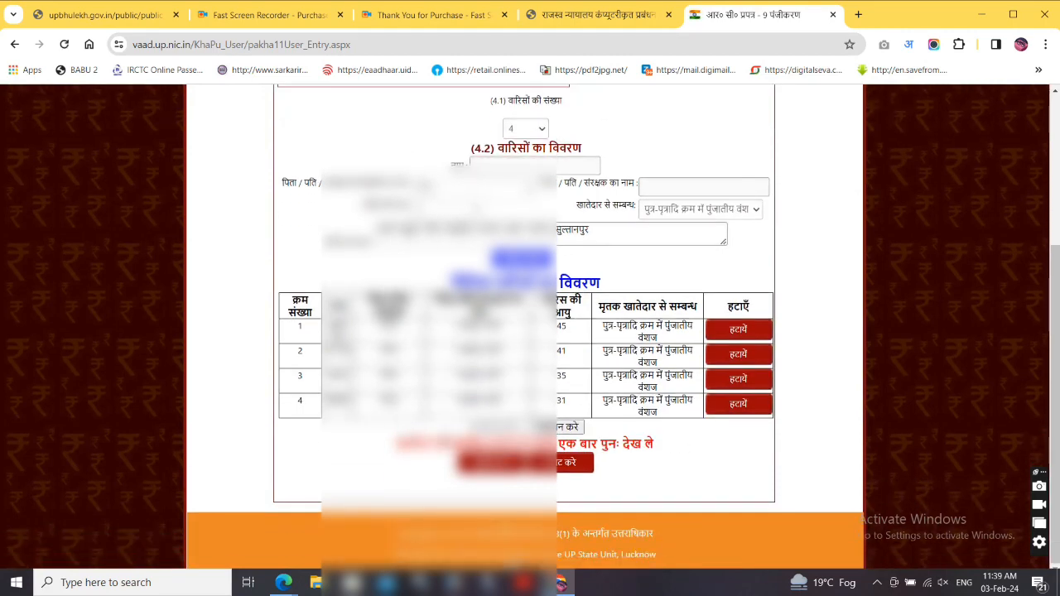
drag(399, 444, 631, 439)
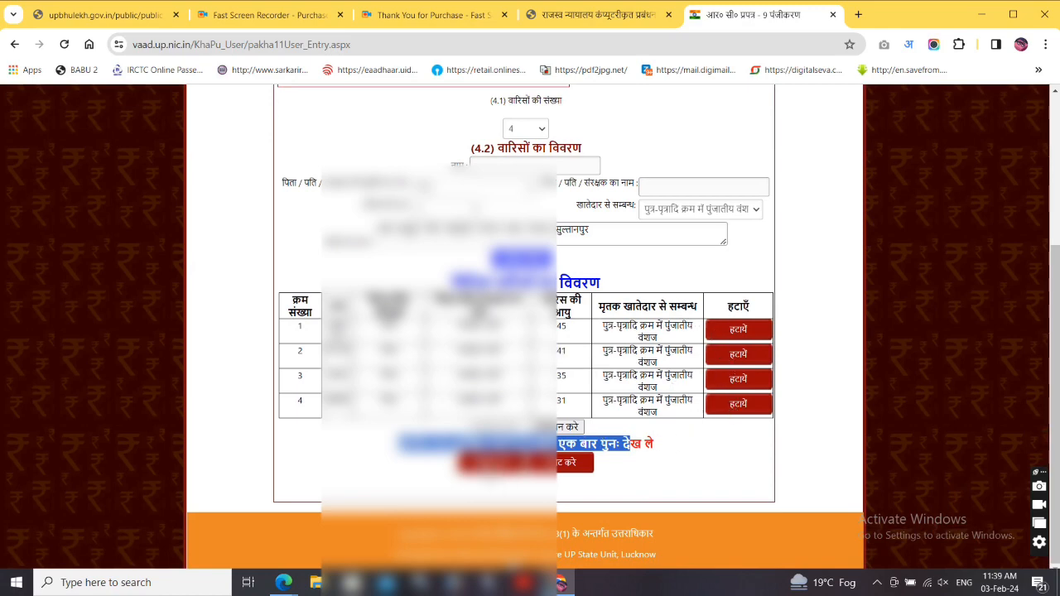
Step: Submit the application and check the generated application number in the confirmation
click(491, 469)
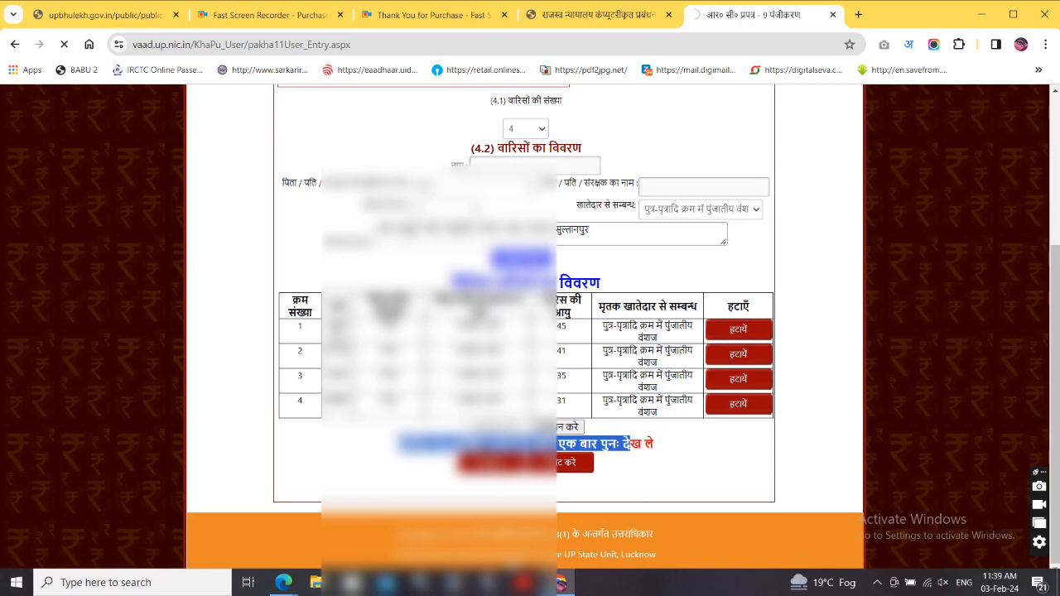
scroll(530, 331, down, 3)
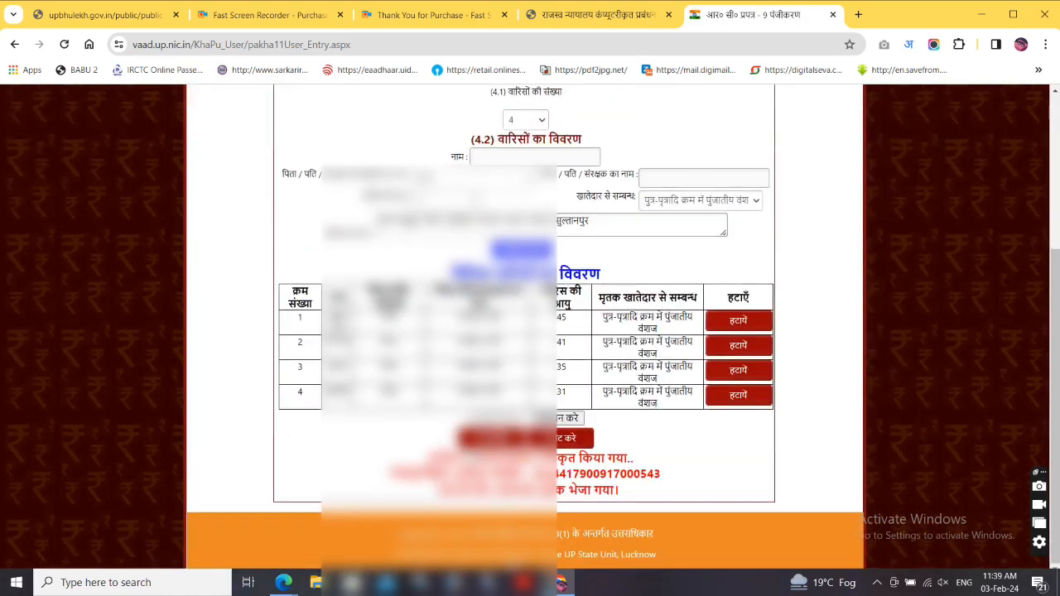
drag(389, 473, 687, 481)
click(563, 472)
scroll(530, 331, up, 3)
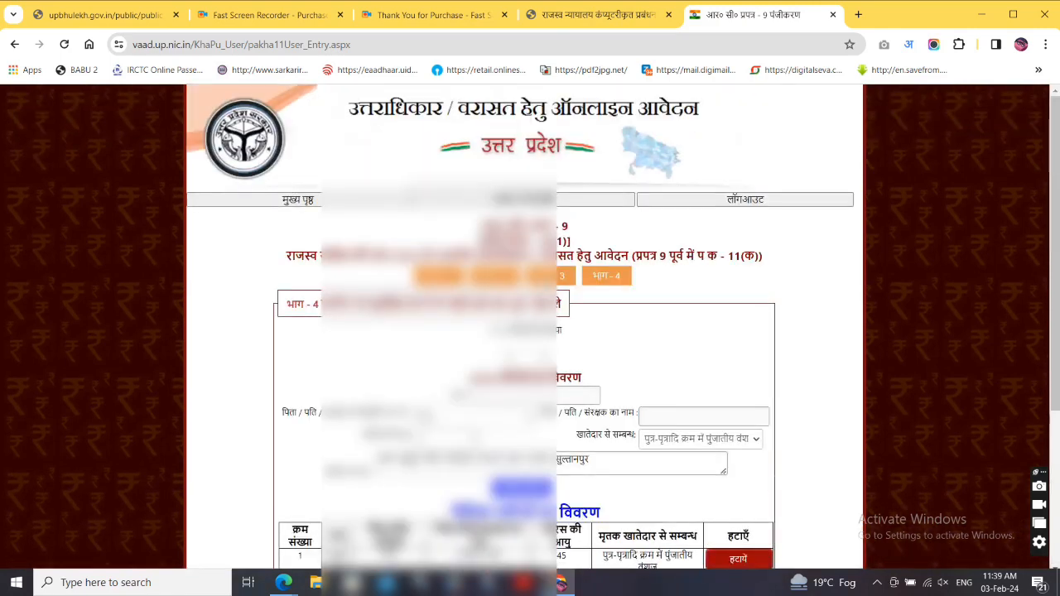
Step: Return to the मुख्य पृष्ठ dashboard and open the application's print form via its number link
click(290, 200)
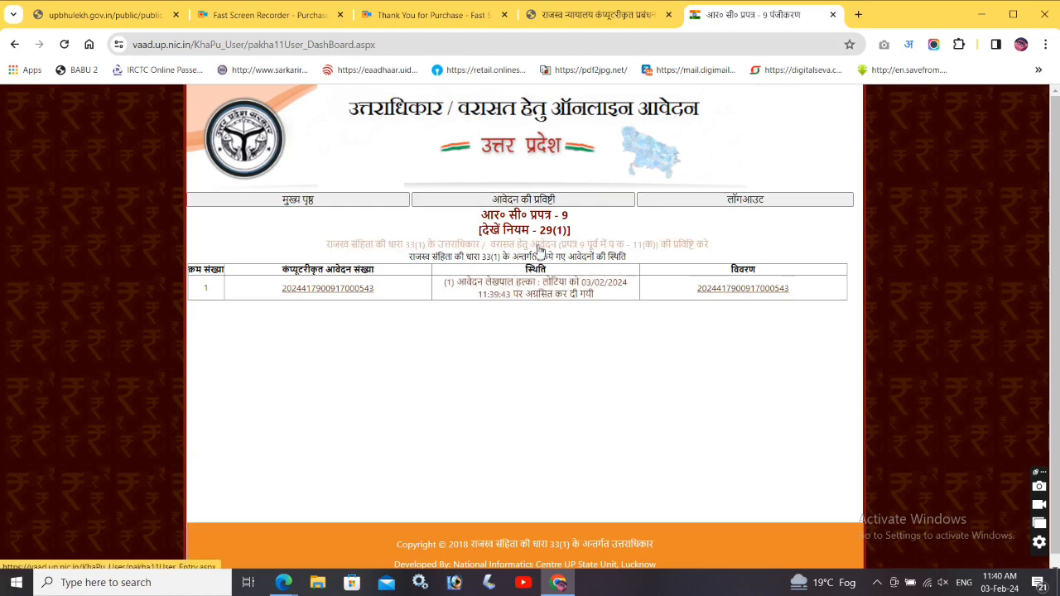
click(354, 291)
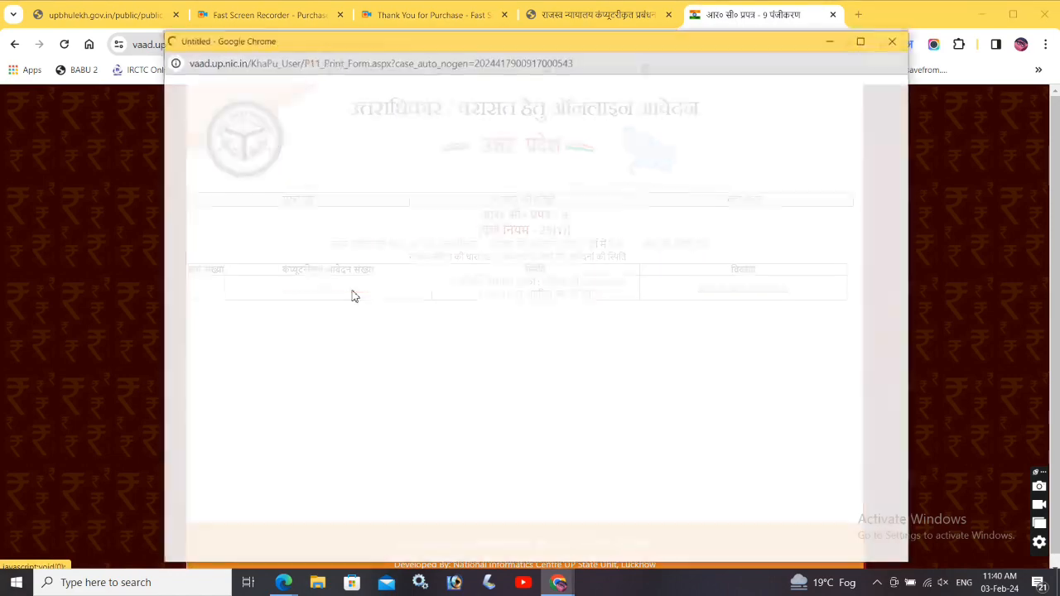